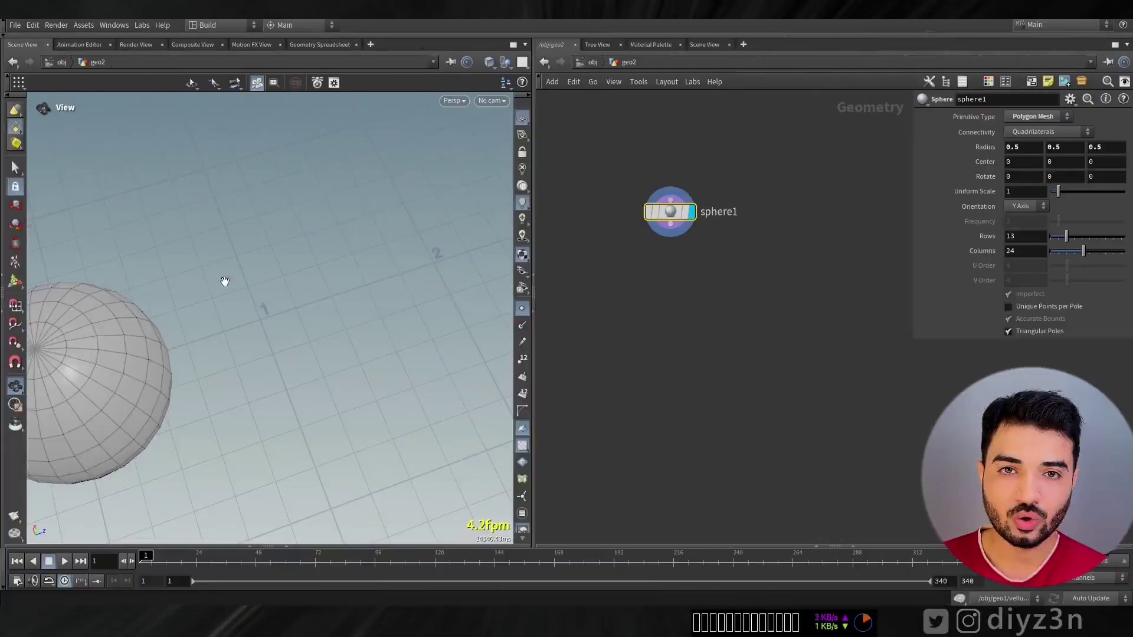
# Step: Shrink the sphere to a uniform scale of 0.24 and wire a Vellum Configure Fluid node below it
pyautogui.press('Return')
pyautogui.moveTo(1059, 192); pyautogui.dragTo(1053, 193)
pyautogui.click(670, 223)
pyautogui.press('Tab')
pyautogui.write('fluid')
pyautogui.press('Return')
pyautogui.click(665, 264)
# Step: Set the particle size of the Vellum fluid to 0.03
pyautogui.click(976, 172)
pyautogui.press('BackSpace')
pyautogui.write('05')
pyautogui.press('Return')
pyautogui.press('BackSpace')
pyautogui.write('3')
pyautogui.press('Return')
# Step: Add a Vellum Solver below the fluid node, play the simulation briefly and return to the first frame
pyautogui.press('Tab')
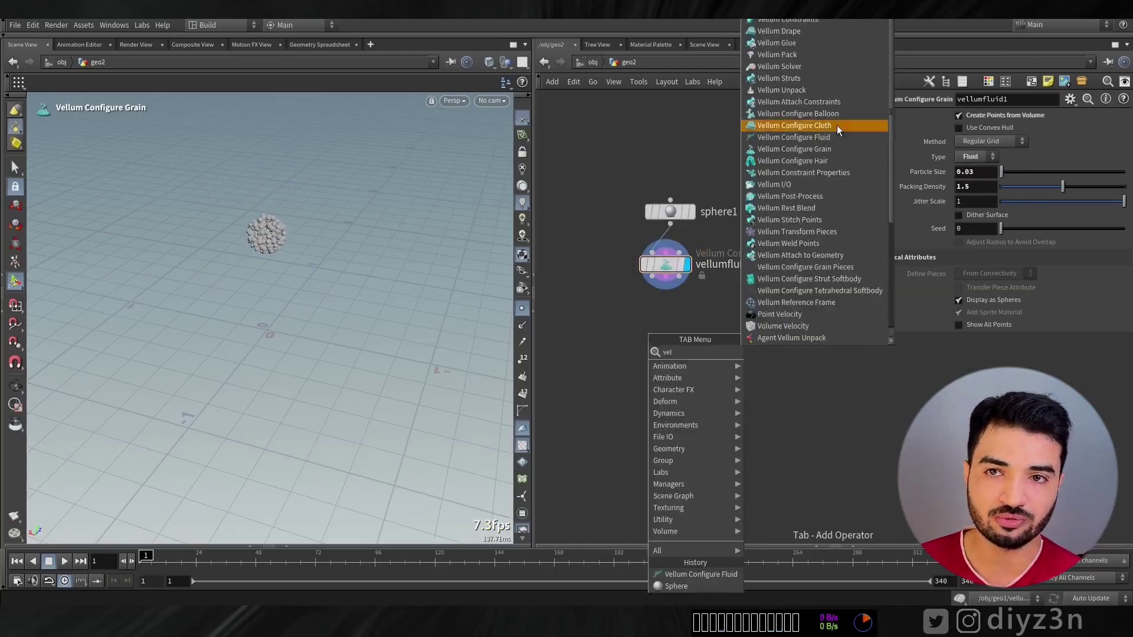
pyautogui.click(837, 125)
pyautogui.click(665, 314)
pyautogui.click(64, 561)
pyautogui.click(49, 563)
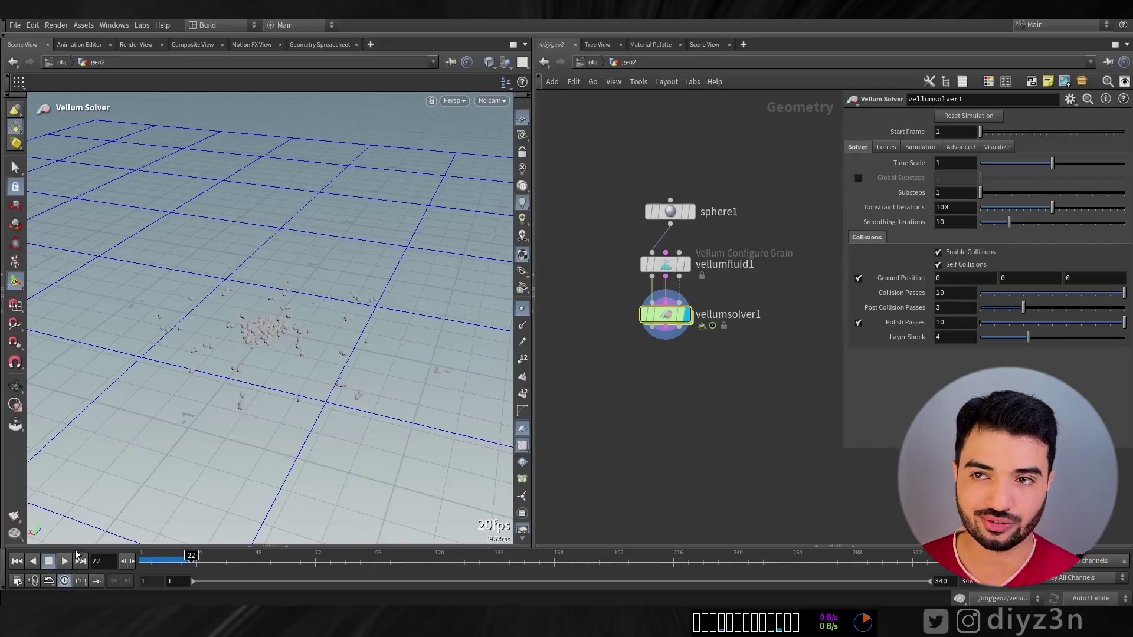
pyautogui.click(17, 561)
# Step: Inside the Vellum Solver, add a Vellum Source node wired into the SOURCE output
pyautogui.doubleClick(665, 314)
pyautogui.press('Tab')
pyautogui.write('vel')
pyautogui.click(885, 295)
pyautogui.click(774, 361)
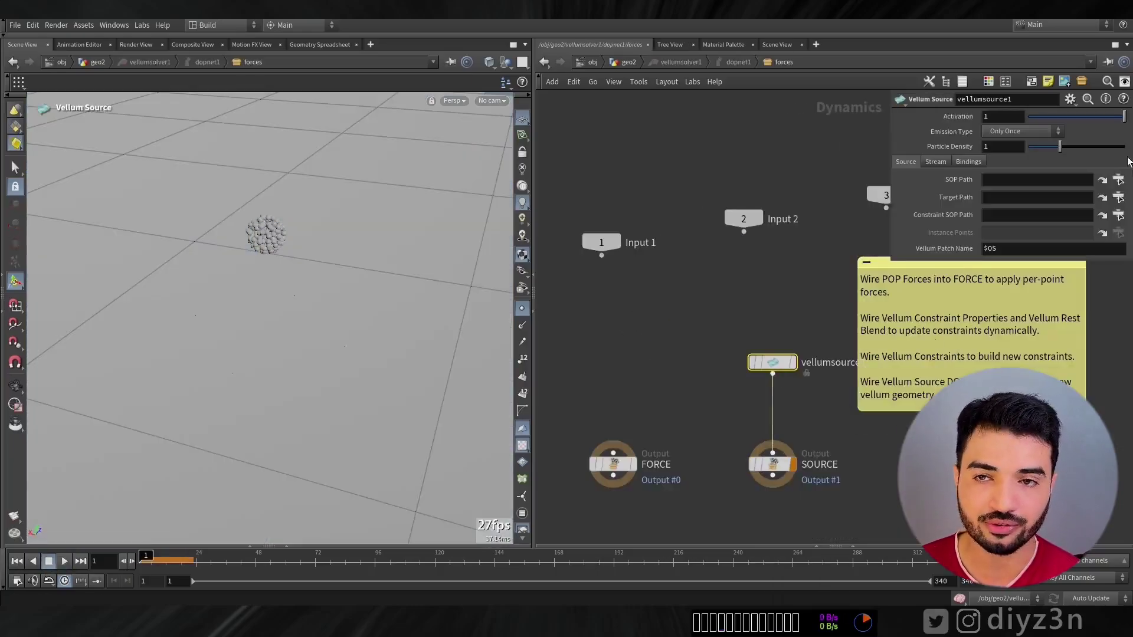
# Step: Set the source's SOP, target and constraint SOP paths to /obj/geo2/vellumfluid1
pyautogui.click(1119, 180)
pyautogui.click(1000, 142)
pyautogui.click(1009, 165)
pyautogui.doubleClick(1047, 185)
pyautogui.doubleClick(1064, 180)
pyautogui.click(1036, 198)
pyautogui.hotkey('ctrl', 'v')
pyautogui.click(1037, 216)
pyautogui.hotkey('ctrl', 'v')
# Step: Set the Vellum Source emission type to Each Frame, play the simulation and rewind to the first frame
pyautogui.click(1023, 132)
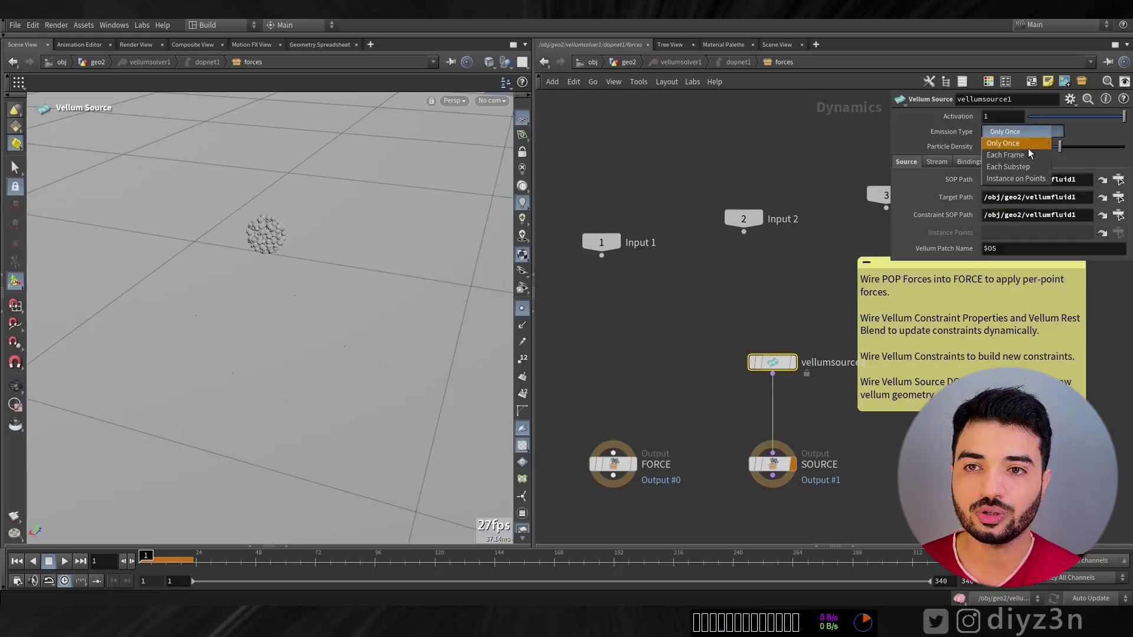
pyautogui.click(1028, 152)
pyautogui.click(64, 561)
pyautogui.click(48, 561)
pyautogui.click(17, 561)
# Step: Enable viscosity on the Vellum fluid with a value of 10, play the simulation and rewind it
pyautogui.click(665, 264)
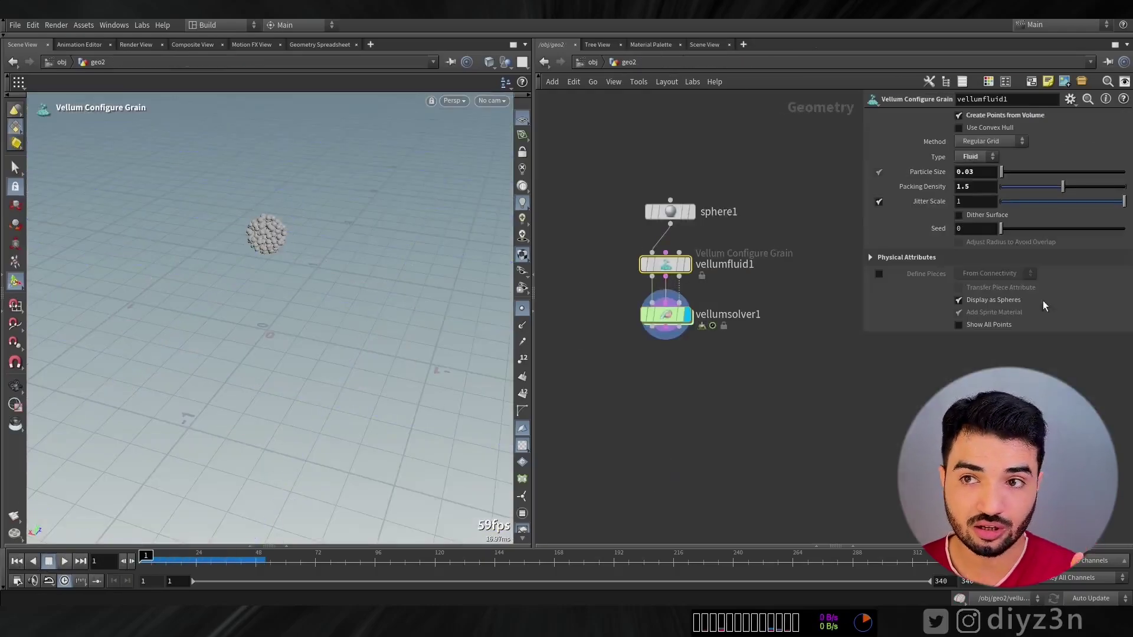
pyautogui.click(1092, 257)
pyautogui.click(879, 321)
pyautogui.click(978, 321)
pyautogui.write('0')
pyautogui.press('Return')
pyautogui.click(64, 561)
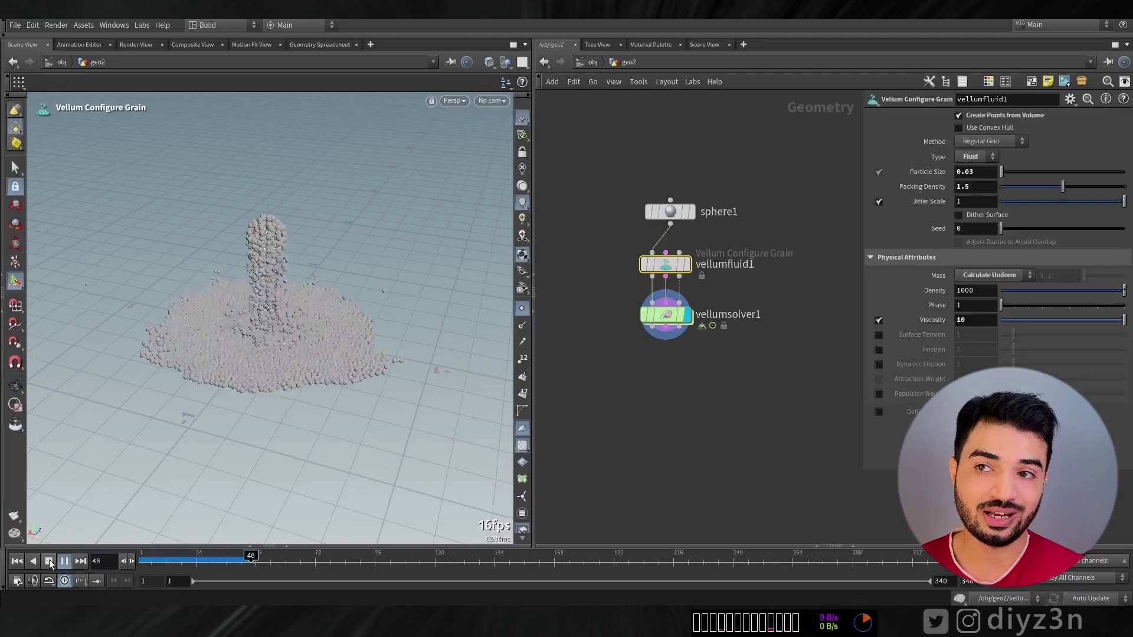
pyautogui.click(48, 561)
pyautogui.click(17, 561)
# Step: Move the sphere node aside, add a Tube node and wire it into the third input of the fluid node
pyautogui.click(670, 212)
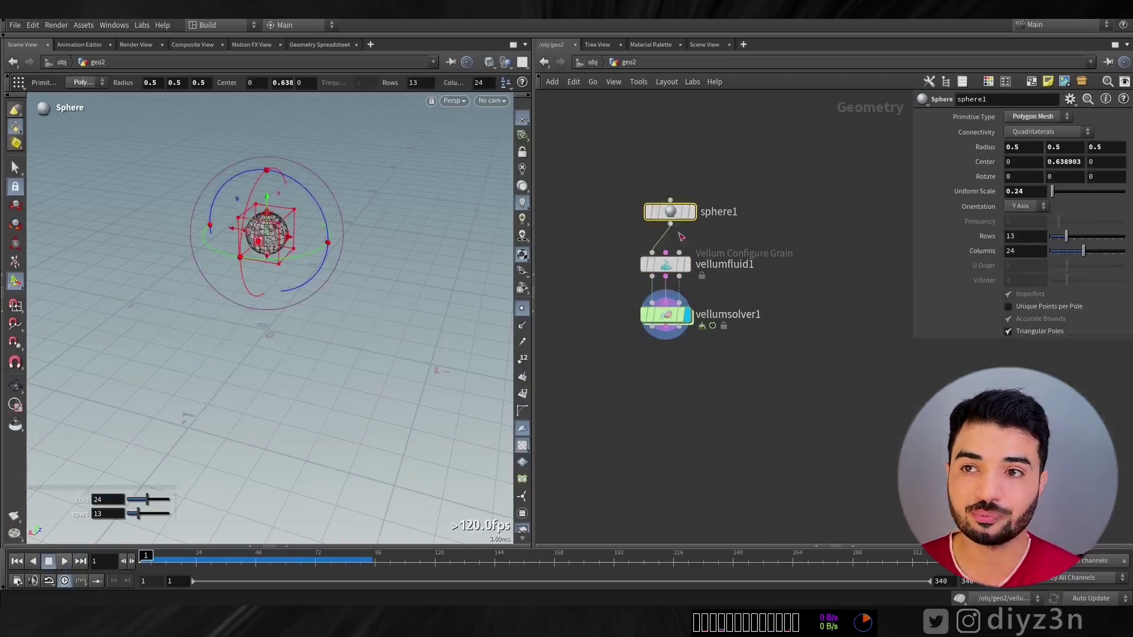
pyautogui.moveTo(670, 212); pyautogui.dragTo(602, 181)
pyautogui.press('Tab')
pyautogui.write('tube')
pyautogui.press('Return')
pyautogui.click(745, 182)
pyautogui.moveTo(746, 193); pyautogui.dragTo(679, 253)
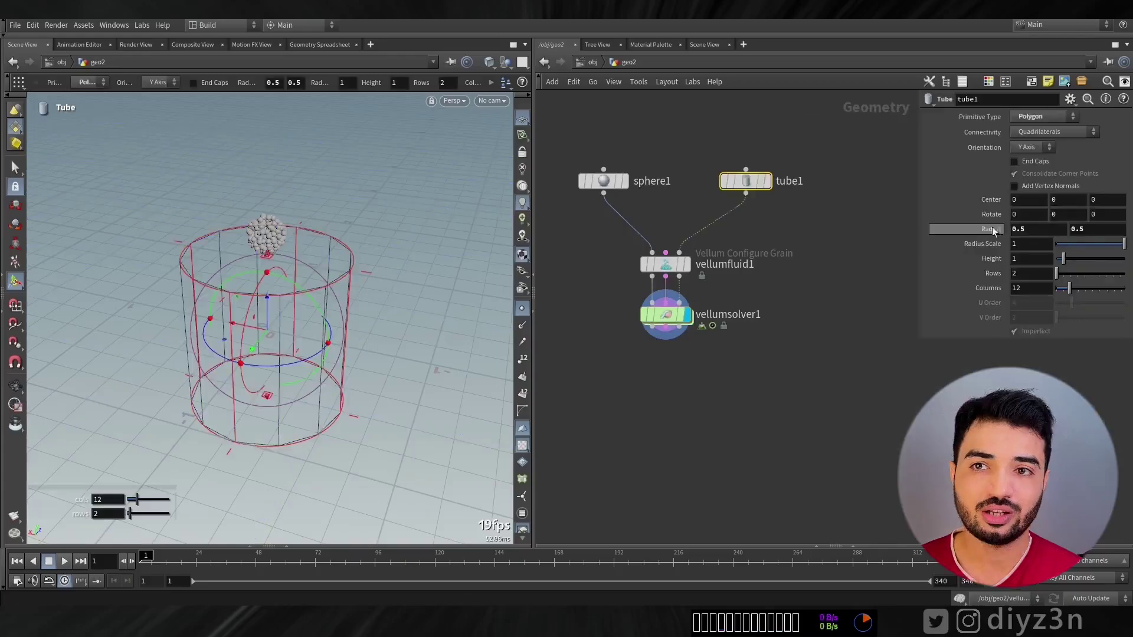
# Step: Narrow the tube's radius, shift the tube beside the emitter and lower the sphere closer to the ground
pyautogui.moveTo(992, 229); pyautogui.dragTo(1003, 229, button='middle')
pyautogui.moveTo(226, 315); pyautogui.dragTo(318, 341)
pyautogui.click(602, 182)
pyautogui.moveTo(268, 217); pyautogui.dragTo(269, 271)
# Step: Set the Vellum Solver's built-in wind to 2 along X and play the simulation briefly
pyautogui.click(663, 317)
pyautogui.click(887, 147)
pyautogui.click(64, 561)
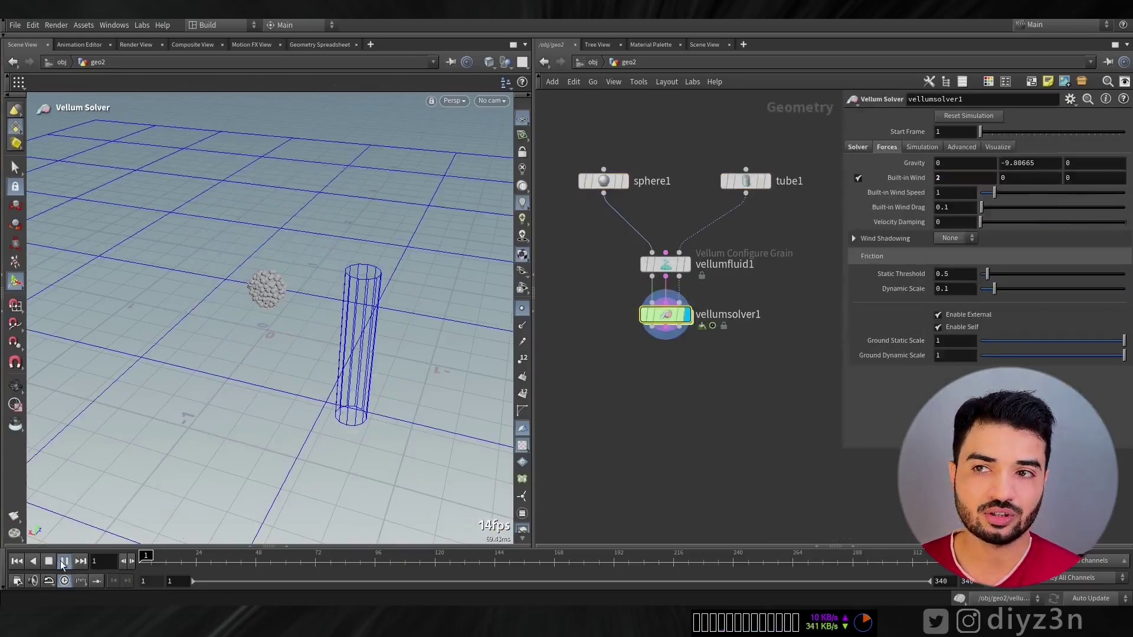
pyautogui.click(49, 562)
# Step: Set the built-in wind along X to 20 and replay the simulation from the first frame
pyautogui.doubleClick(947, 178)
pyautogui.write('20')
pyautogui.click(17, 564)
pyautogui.click(64, 561)
pyautogui.click(52, 563)
# Step: Set the built-in wind along X to -5 and replay the simulation around the tube from the start
pyautogui.doubleClick(948, 178)
pyautogui.write('-5')
pyautogui.press('Return')
pyautogui.click(17, 562)
pyautogui.click(65, 561)
pyautogui.click(49, 561)
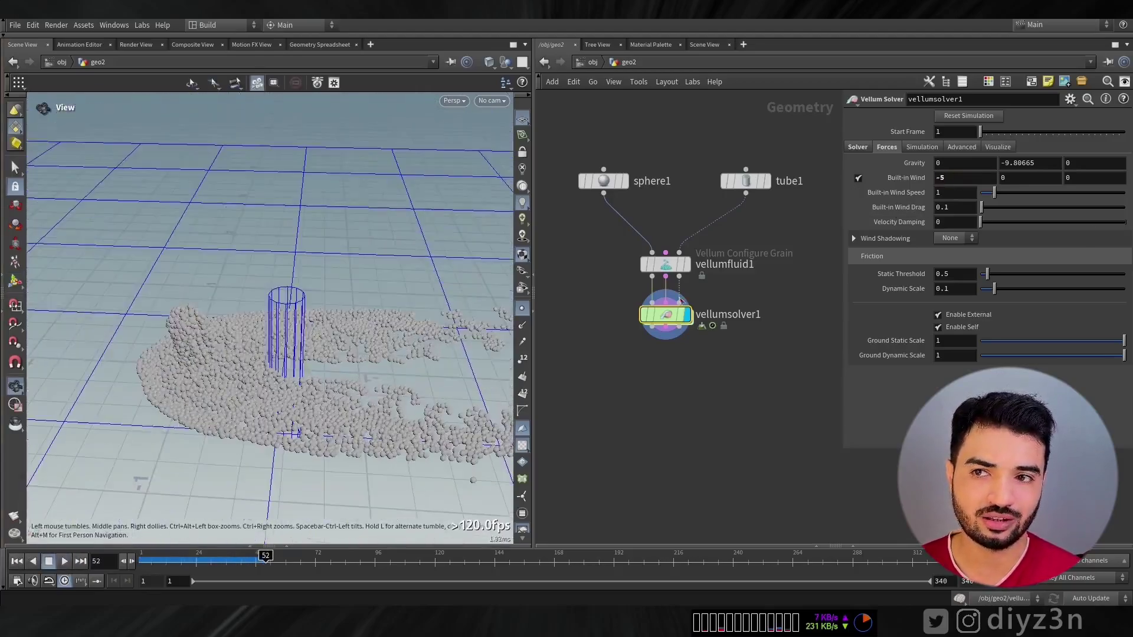
# Step: Set the built-in wind along X to -2.5 and replay the simulation up to frame 90
pyautogui.click(968, 178)
pyautogui.write('-2.5')
pyautogui.press('Return')
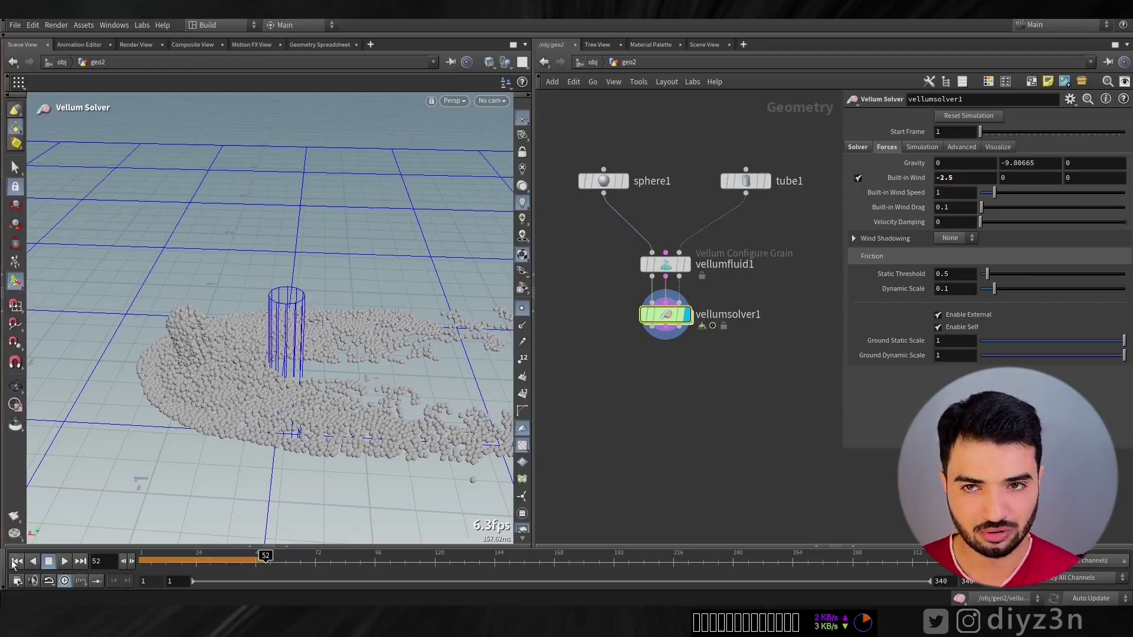
pyautogui.click(17, 562)
pyautogui.click(64, 561)
pyautogui.click(49, 561)
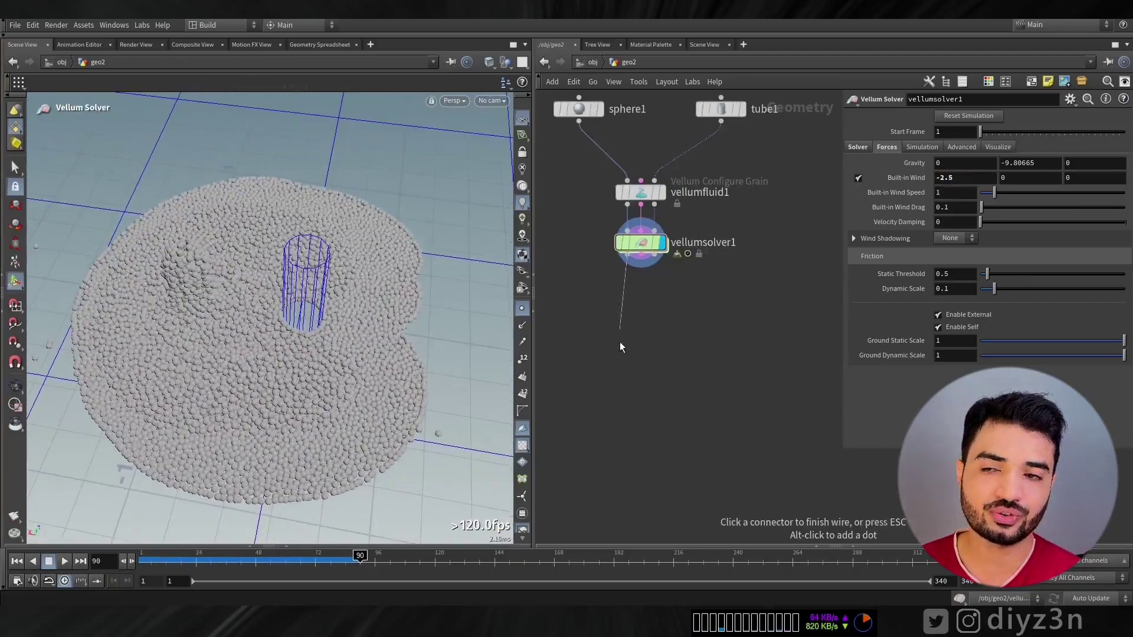
pyautogui.press('Tab')
pyautogui.write('umsolv')
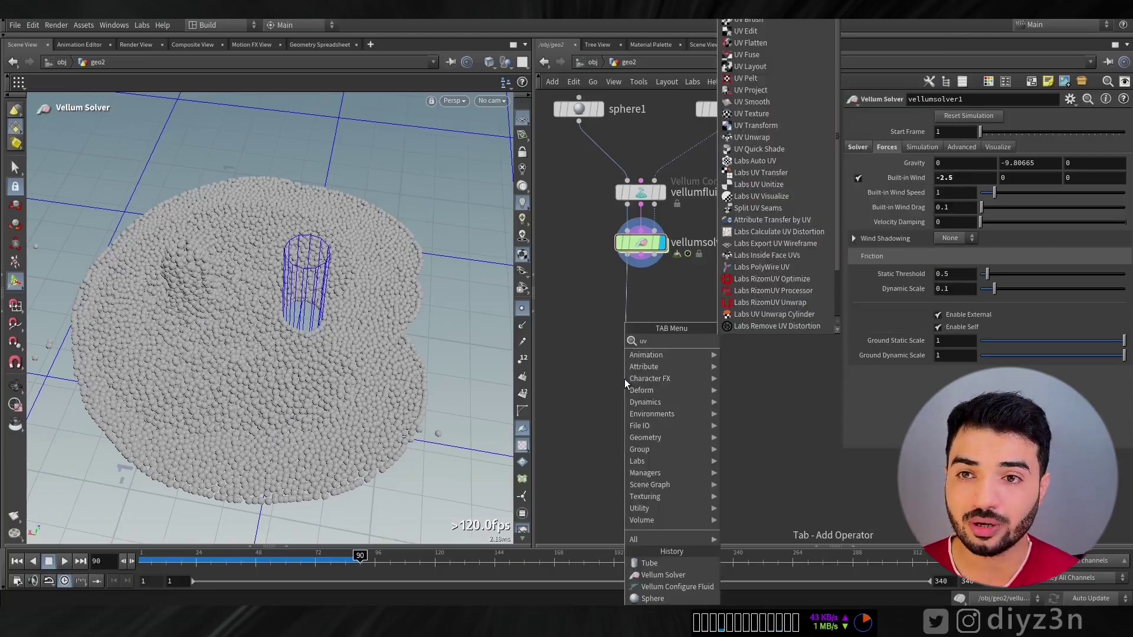
pyautogui.press('Escape')
# Step: Add a UV Quick Shade node wired to the Vellum Solver's first output
pyautogui.press('Tab')
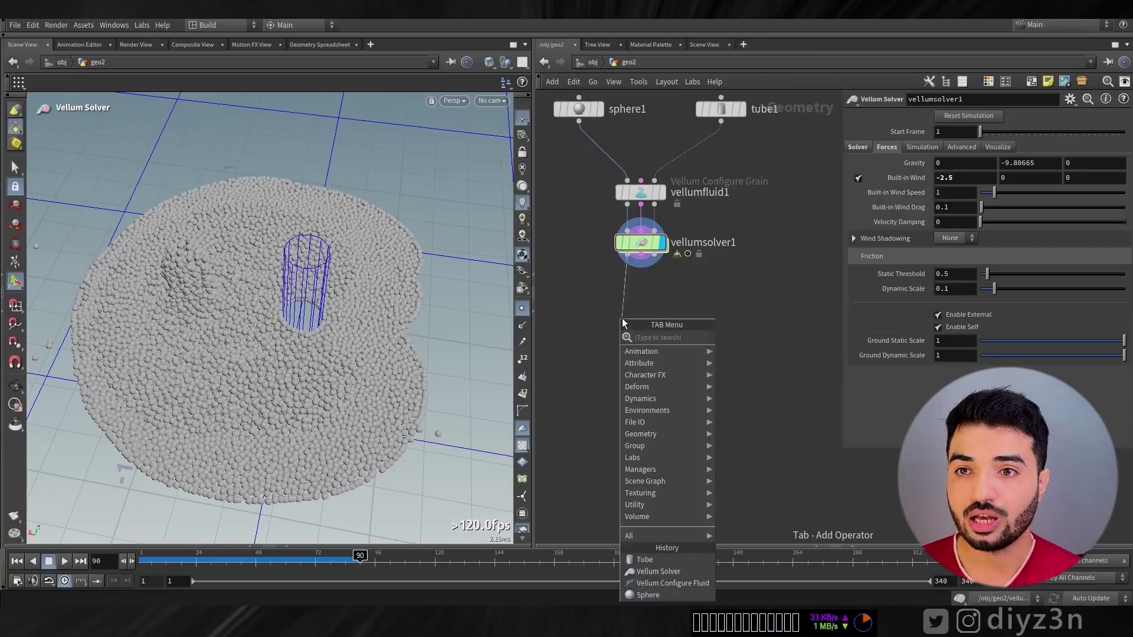
pyautogui.write('qui')
pyautogui.press('Return')
pyautogui.click(622, 318)
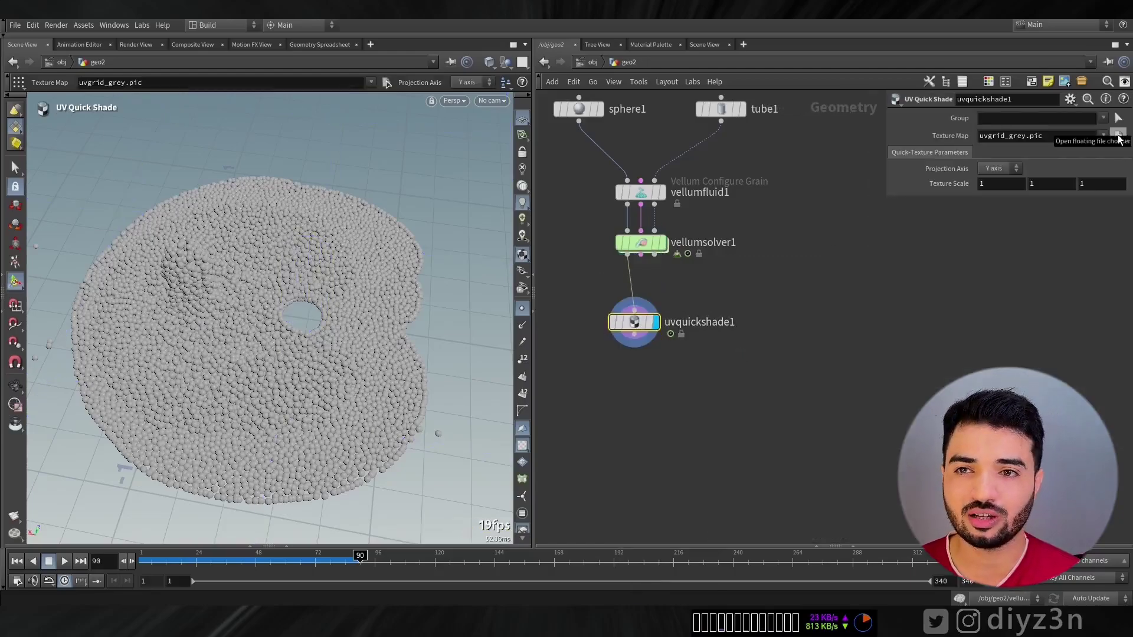
# Step: Load DisplacementMap (1).png from the $HIP/Fluid_txt folder as the UV Quick Shade texture map
pyautogui.click(1119, 137)
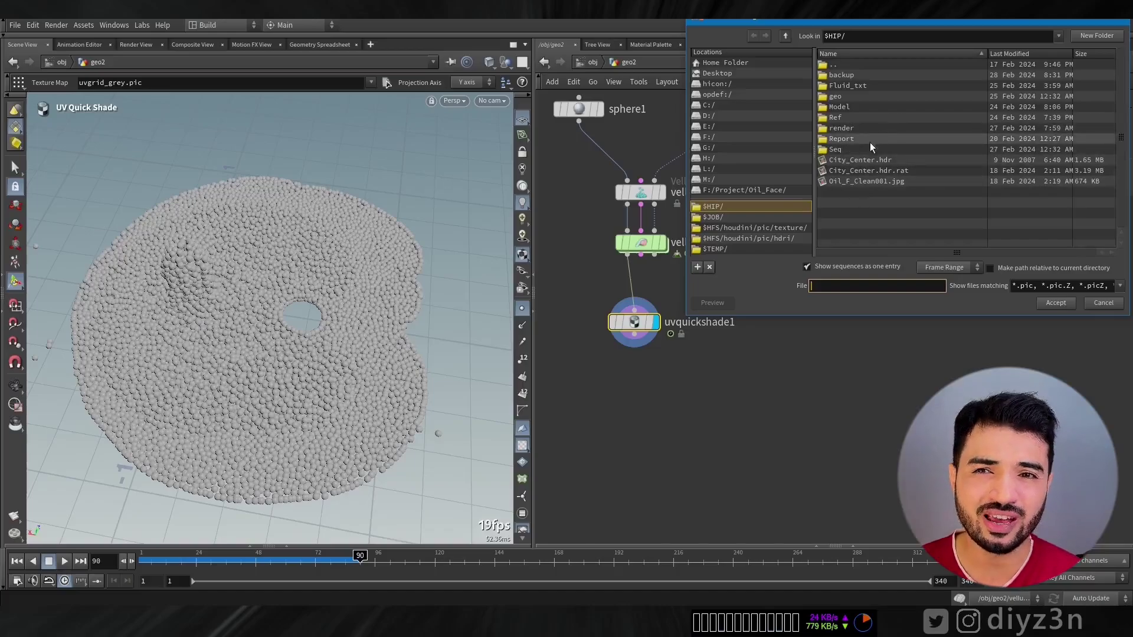
pyautogui.doubleClick(857, 86)
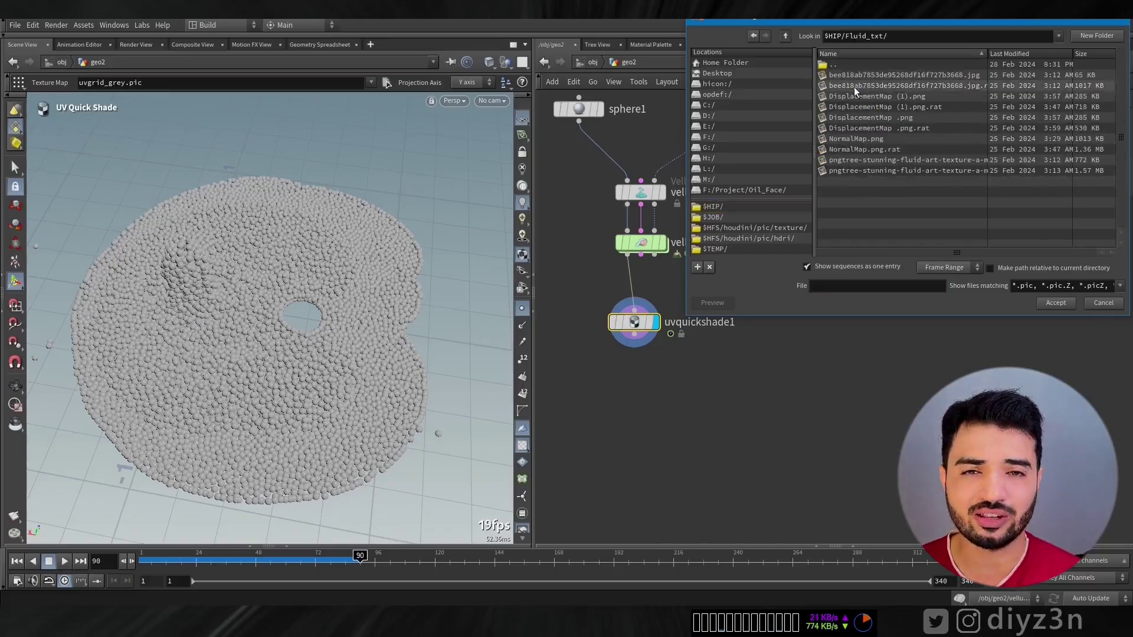
pyautogui.click(855, 96)
pyautogui.doubleClick(855, 97)
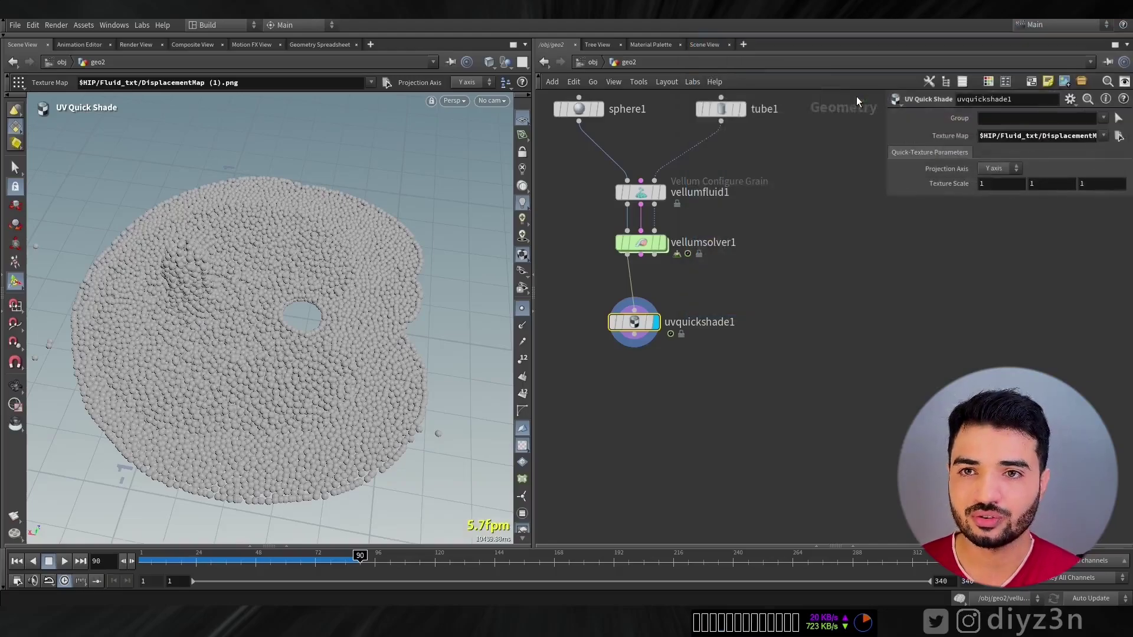
# Step: Insert a UV Unwrap node between the Vellum Solver and UV Quick Shade, and move both UV nodes lower
pyautogui.moveTo(642, 326); pyautogui.dragTo(630, 355)
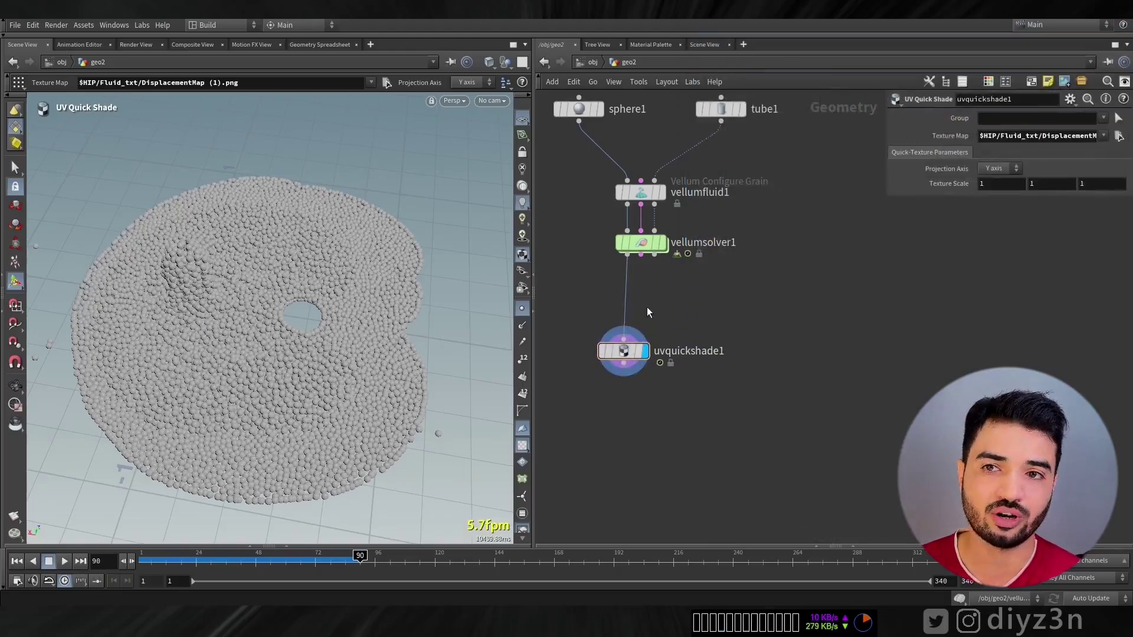
pyautogui.press('Tab')
pyautogui.write('uv')
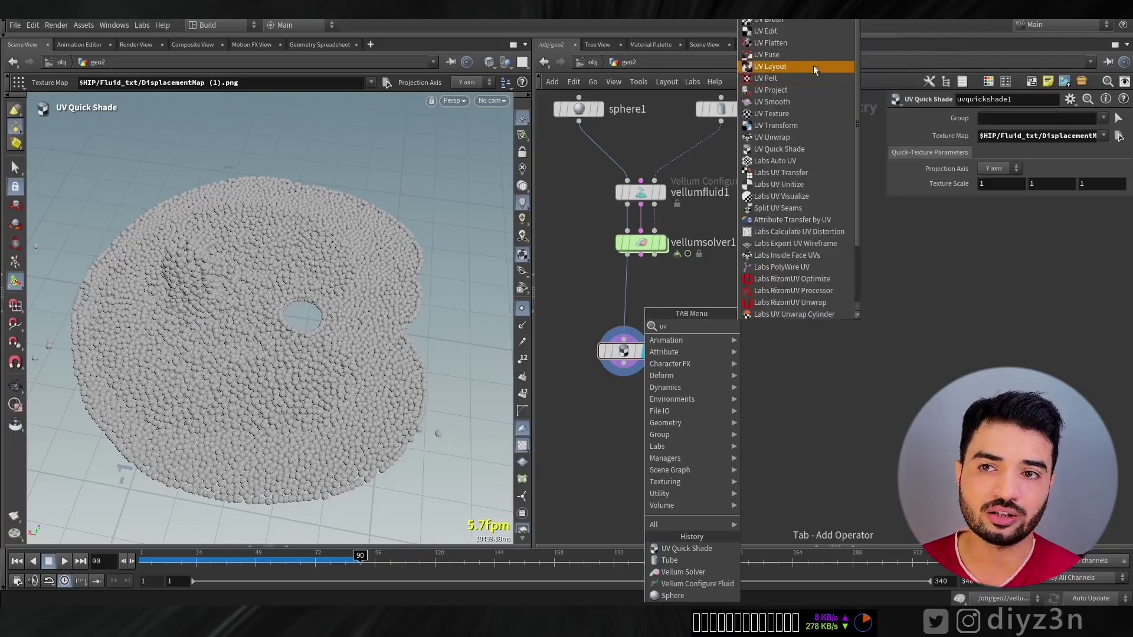
pyautogui.click(772, 137)
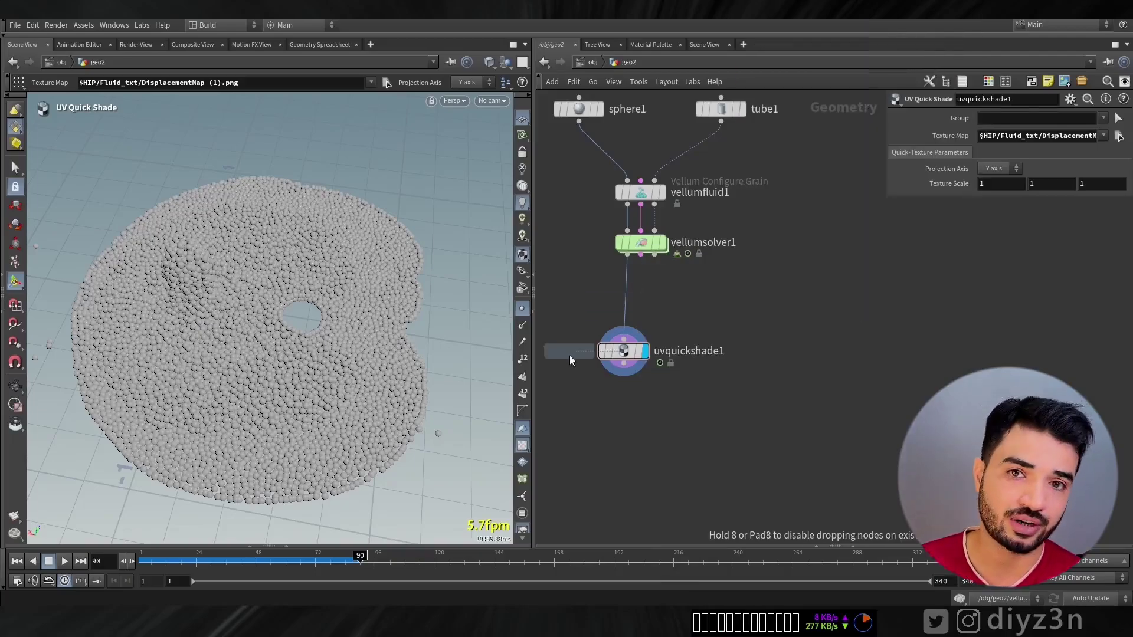
pyautogui.click(603, 311)
pyautogui.click(628, 362)
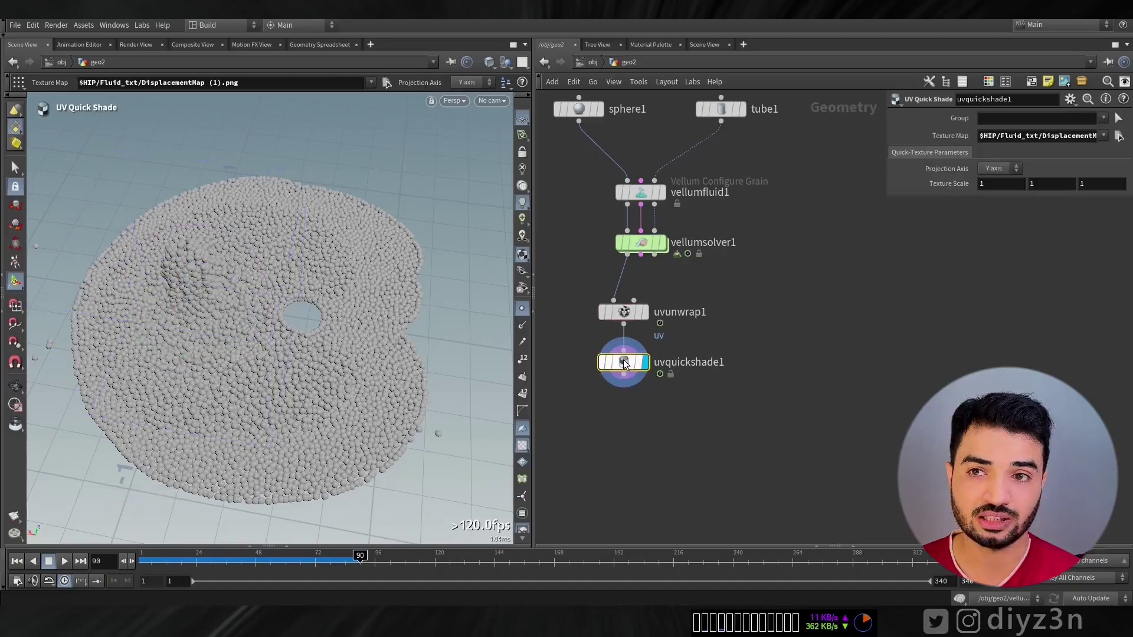
pyautogui.moveTo(628, 363); pyautogui.dragTo(627, 397)
pyautogui.moveTo(632, 316); pyautogui.dragTo(632, 355)
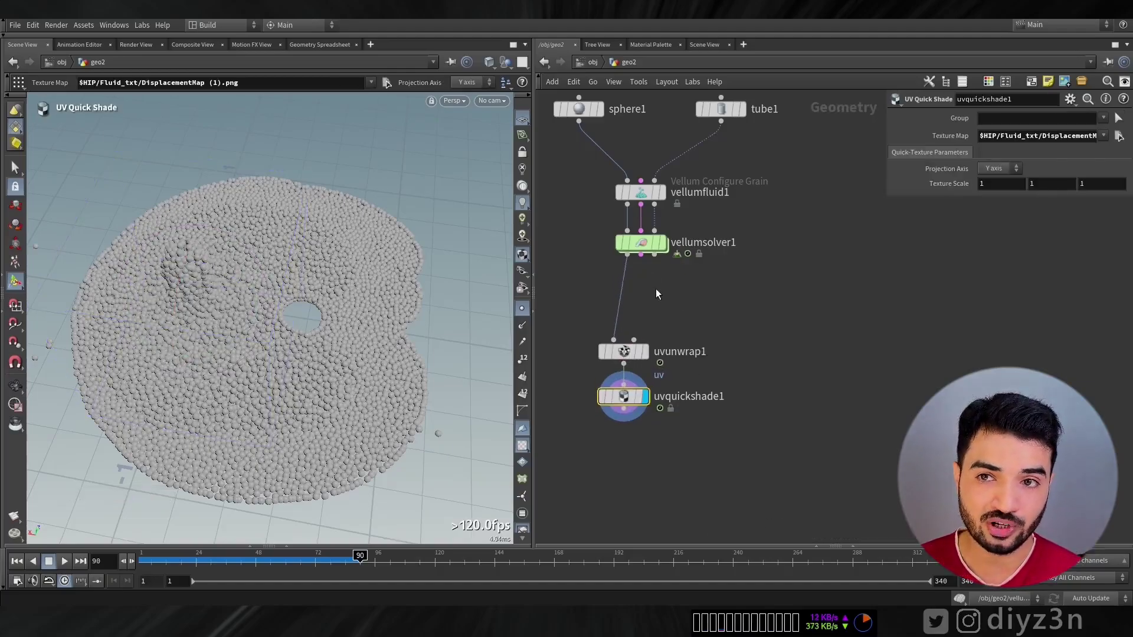
# Step: Insert a Particle Fluid Surface node before UV Unwrap, set its particle separation to 0.05 and replay the simulation
pyautogui.press('Tab')
pyautogui.write('flui')
pyautogui.click(787, 331)
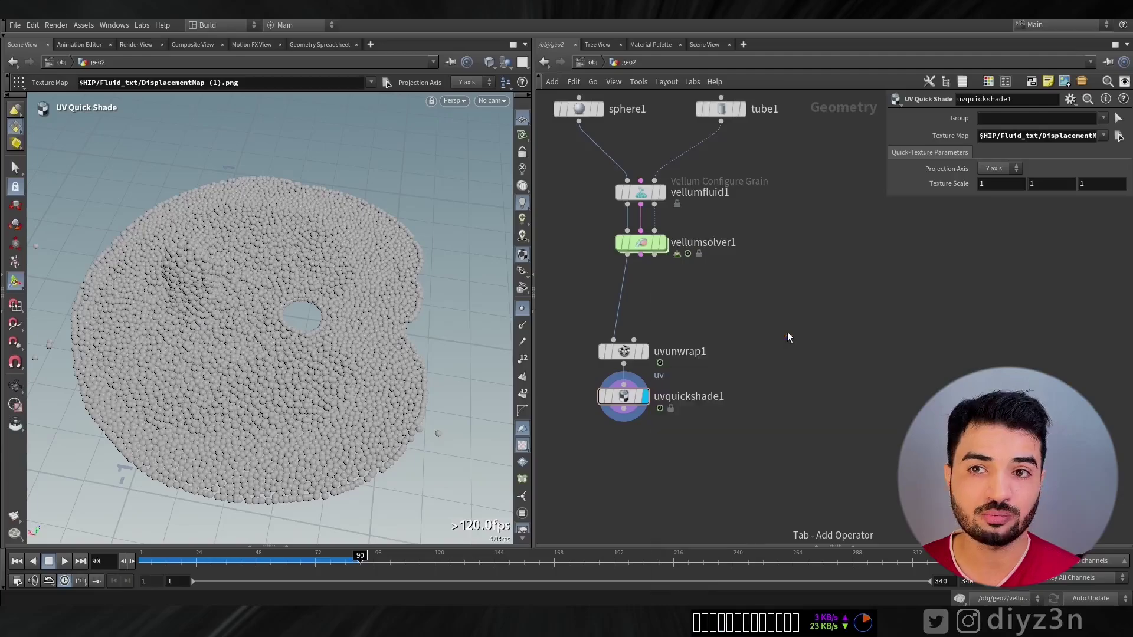
pyautogui.click(623, 300)
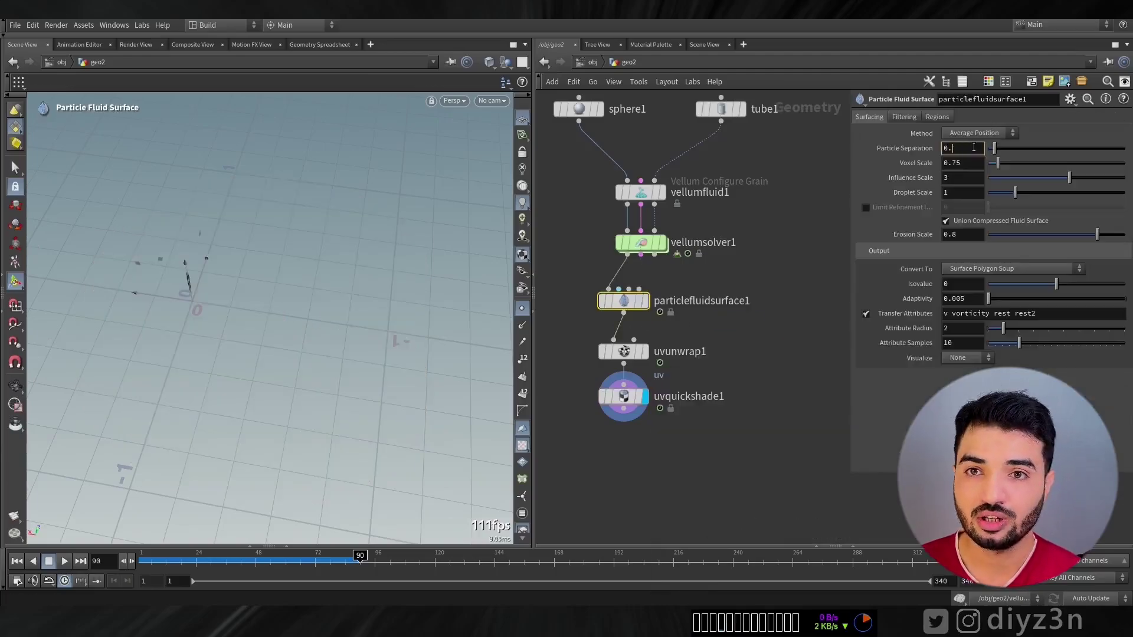
pyautogui.press('Return')
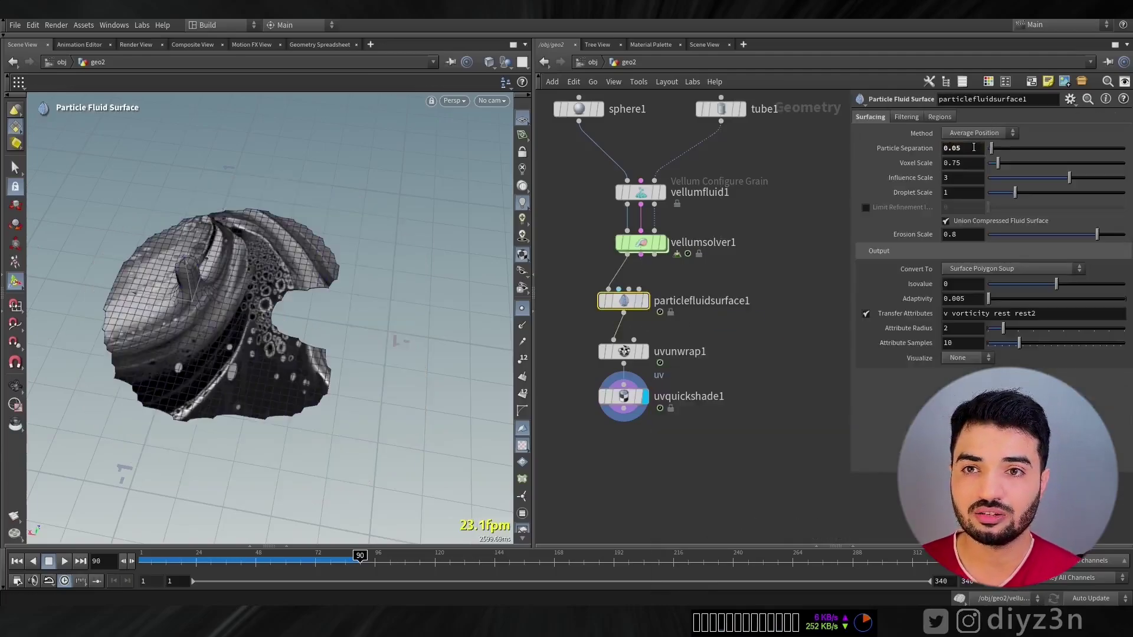
pyautogui.click(16, 560)
pyautogui.click(64, 561)
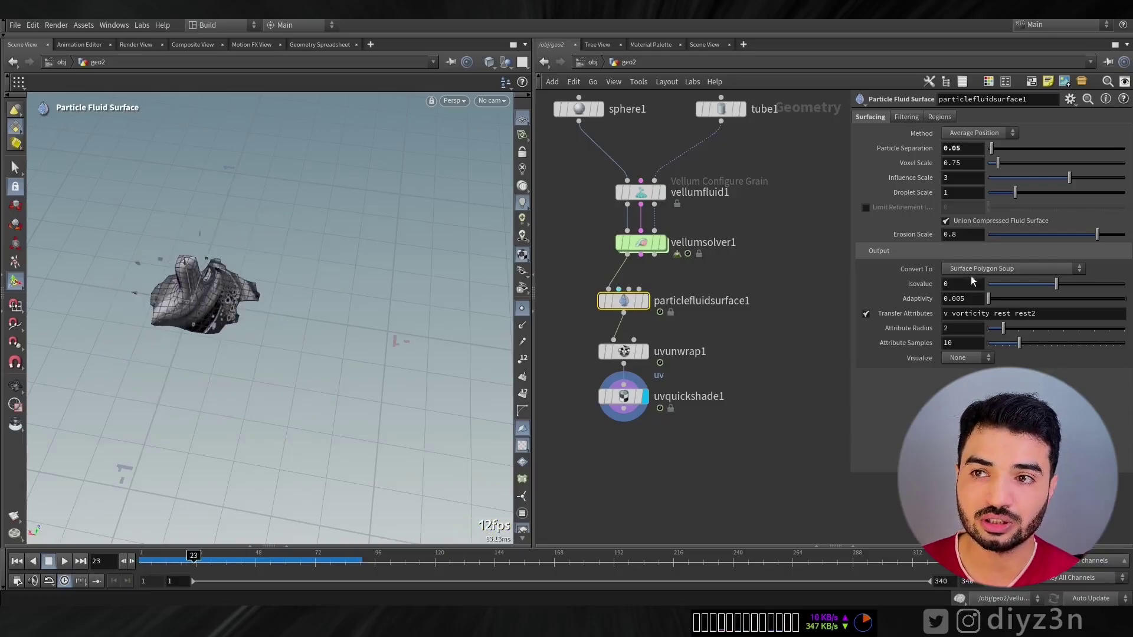
# Step: Set the particle separation of the Particle Fluid Surface to 0.02
pyautogui.click(981, 150)
pyautogui.write('0.02')
pyautogui.press('Return')
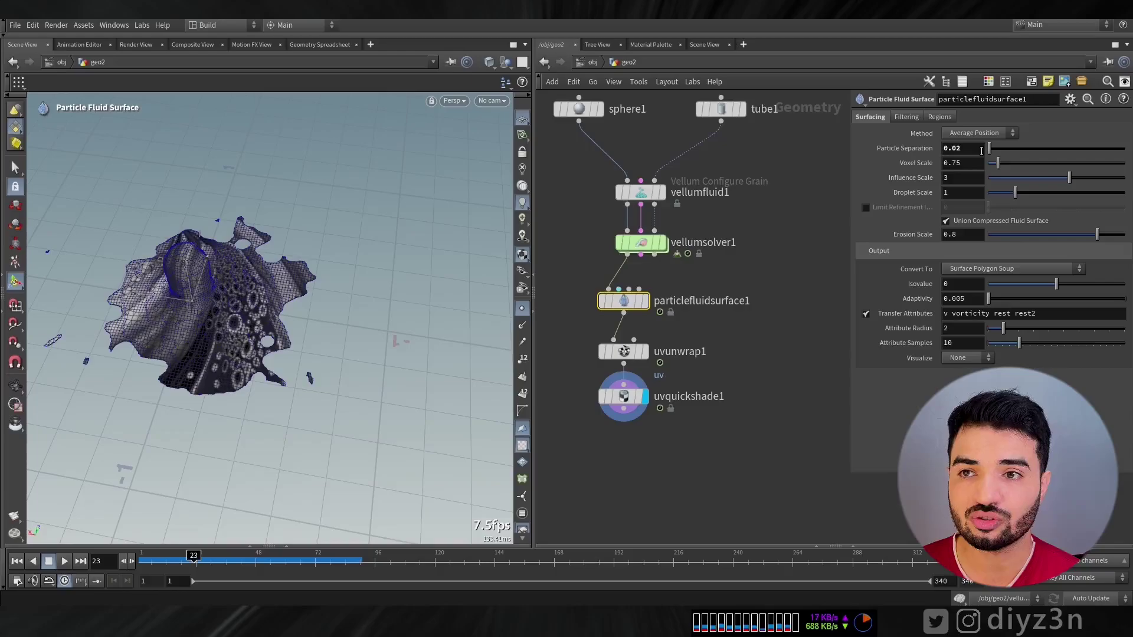
pyautogui.press('Return')
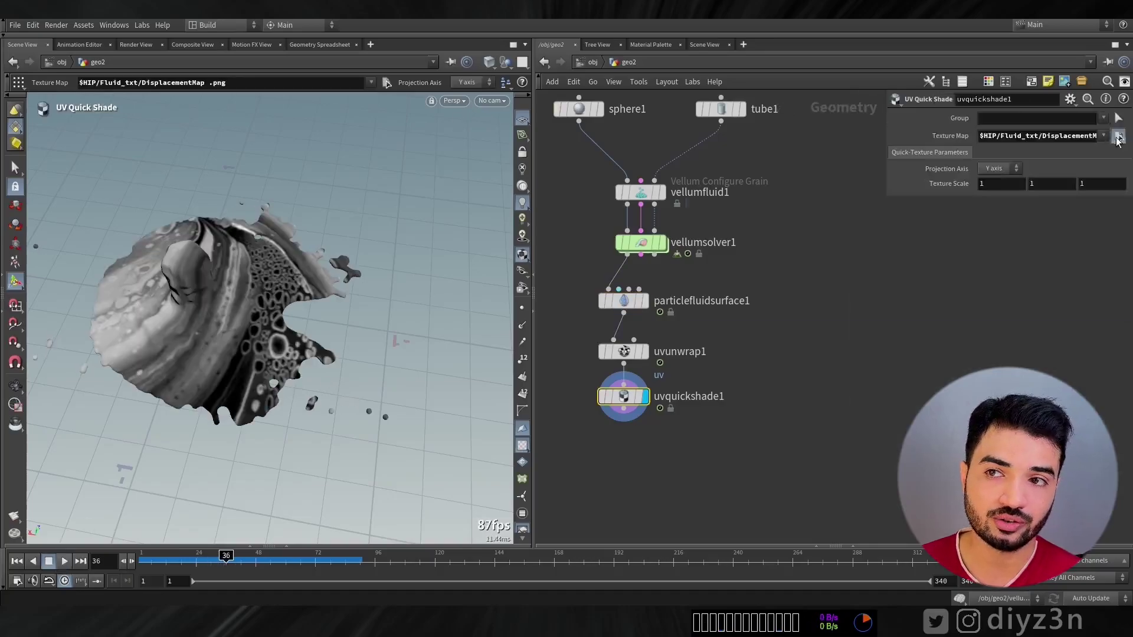
# Step: Load the pngtree stunning fluid art texture as the UV Quick Shade texture map and rewind to the first frame
pyautogui.click(1117, 137)
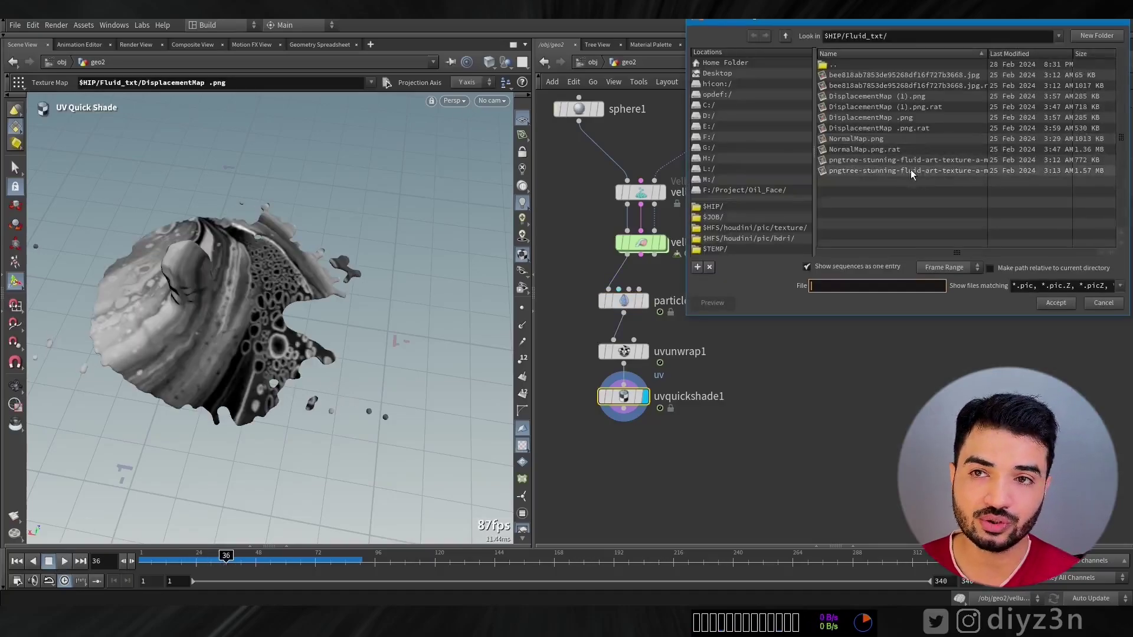
pyautogui.doubleClick(900, 164)
pyautogui.click(17, 562)
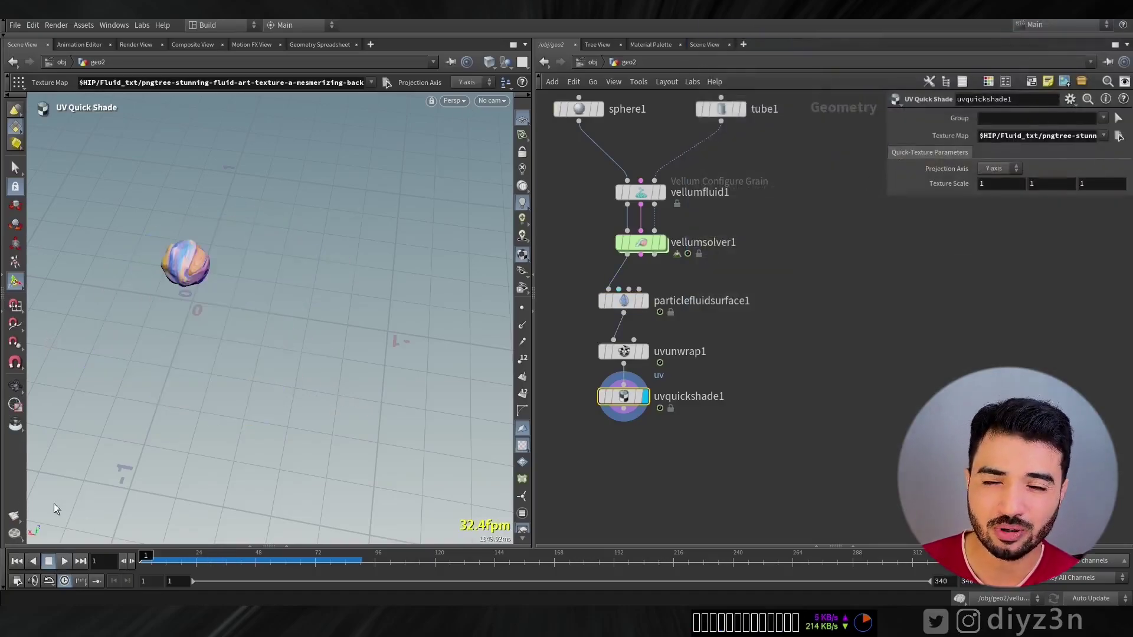
# Step: Create a flipbook of the textured fluid for frames 1 to 150 and replay it from the start in MPlay
pyautogui.click(15, 516)
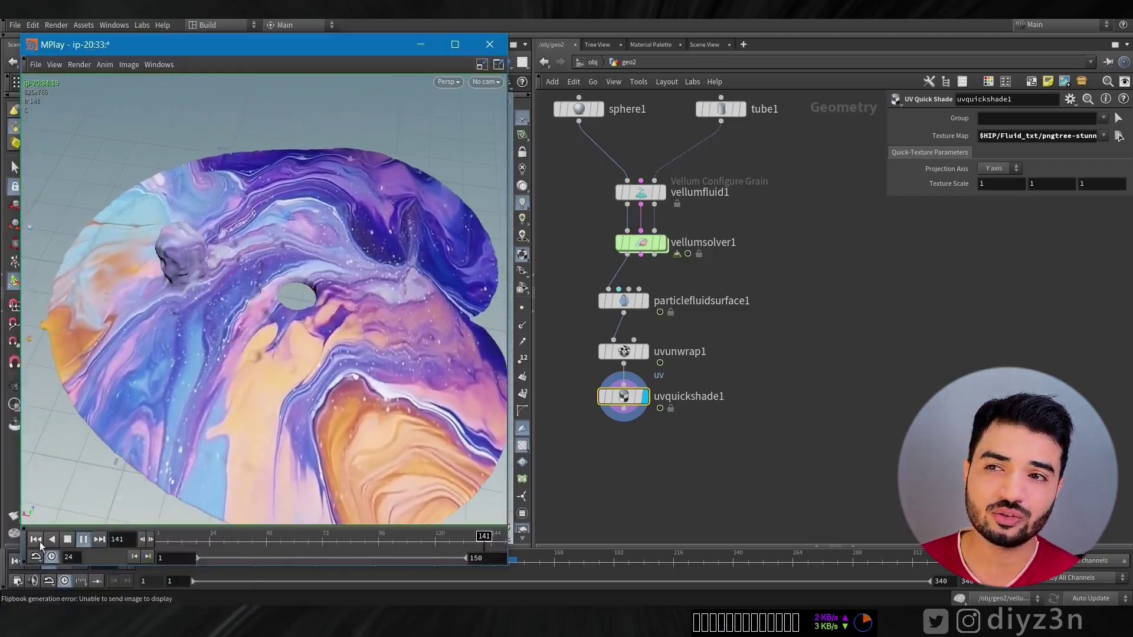
pyautogui.click(36, 539)
pyautogui.click(66, 539)
pyautogui.click(83, 540)
# Step: Look at the reference image of the fluid-covered face, return to the flipbook in MPlay and stop playback
pyautogui.click(283, 622)
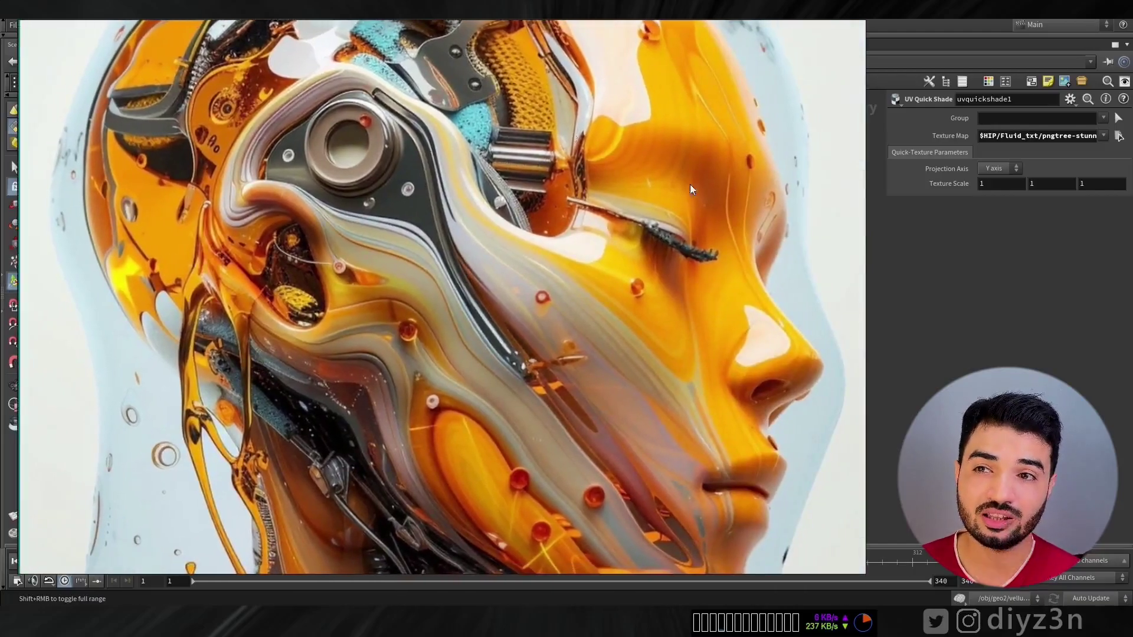
pyautogui.click(876, 374)
pyautogui.click(183, 622)
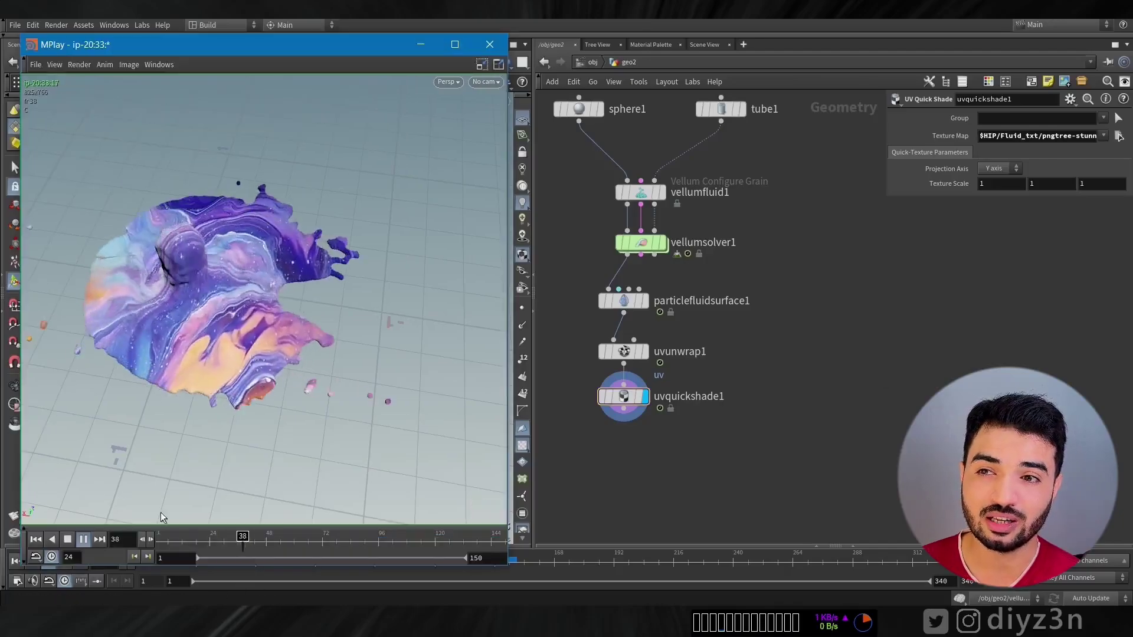
pyautogui.click(68, 539)
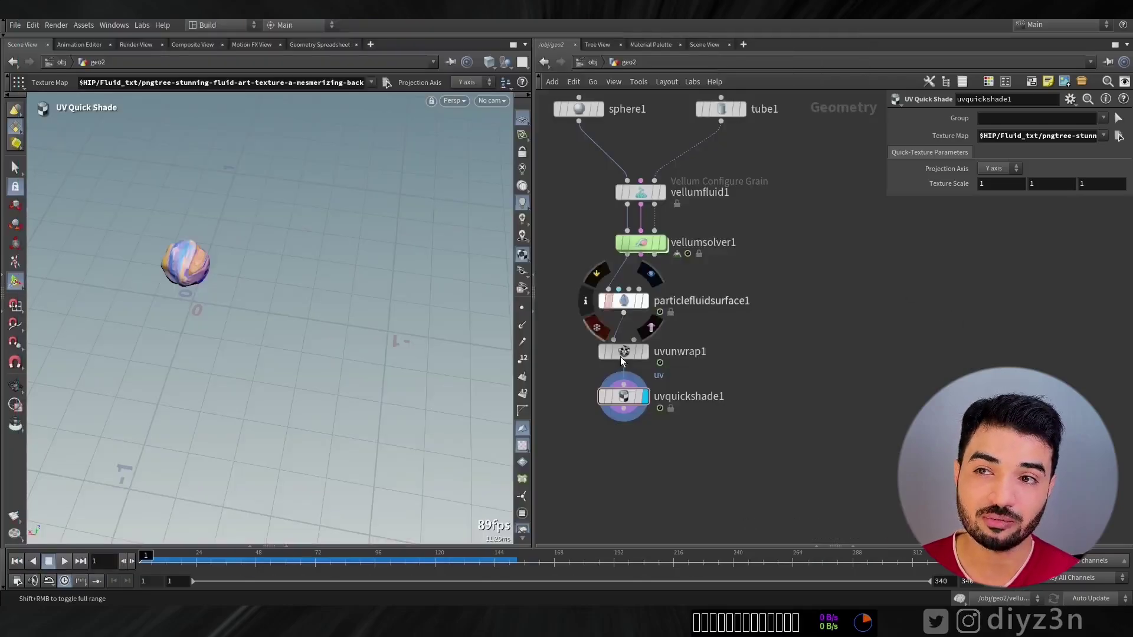
# Step: Delete the Particle Fluid Surface, UV Unwrap and UV Quick Shade nodes below the Vellum Solver
pyautogui.moveTo(683, 455); pyautogui.dragTo(608, 302)
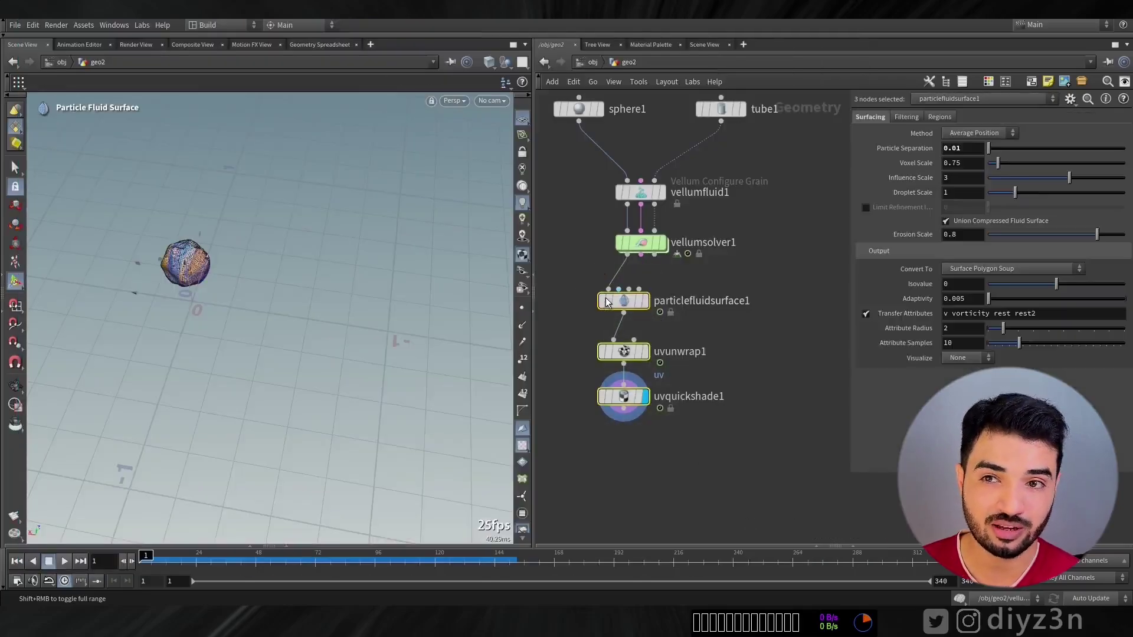
pyautogui.press('Delete')
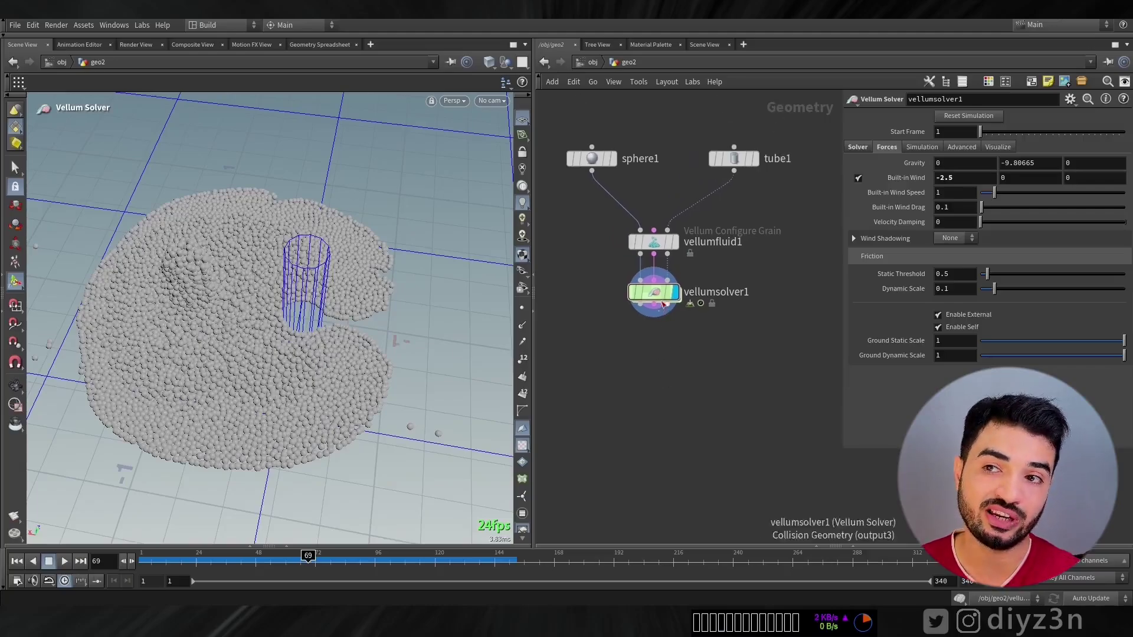
# Step: Add a POP Group in the Vellum Solver's forces network and wire it into the FORCE output
pyautogui.doubleClick(654, 290)
pyautogui.press('Tab')
pyautogui.write('pop')
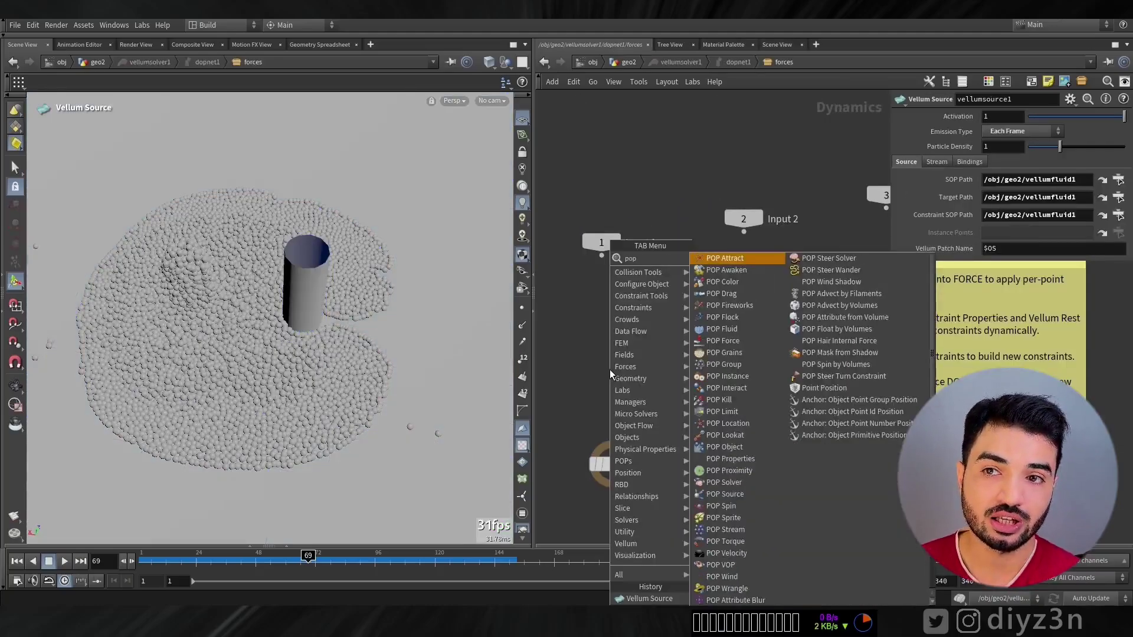
pyautogui.write('g')
pyautogui.click(723, 272)
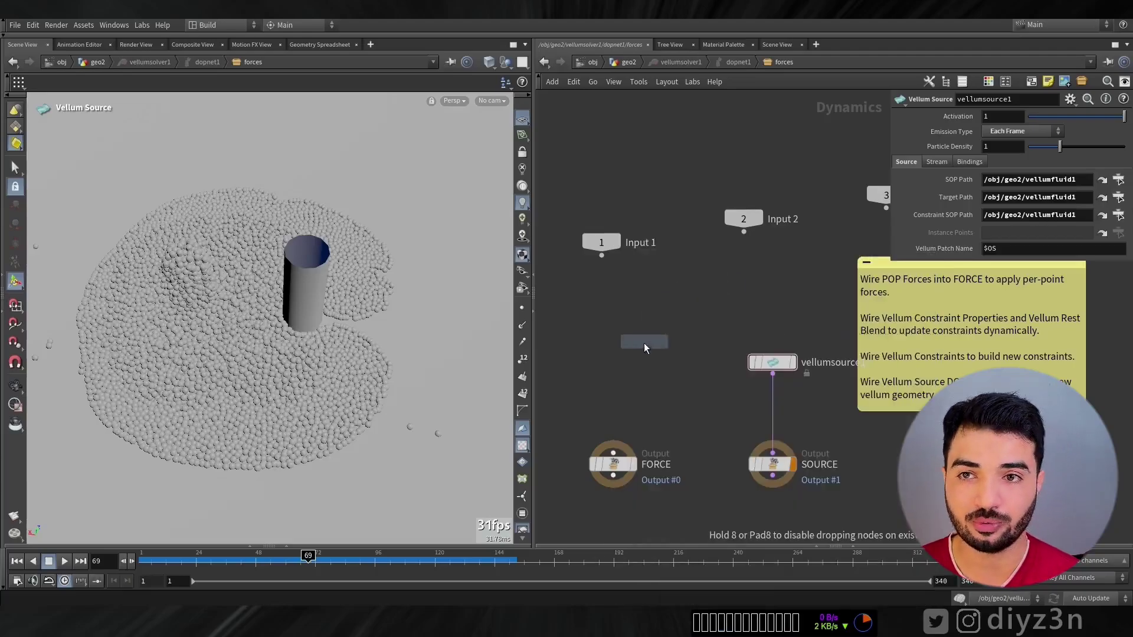
pyautogui.click(615, 355)
pyautogui.moveTo(613, 364); pyautogui.dragTo(613, 452)
# Step: Set the POP Group's group name to Wave
pyautogui.click(851, 166)
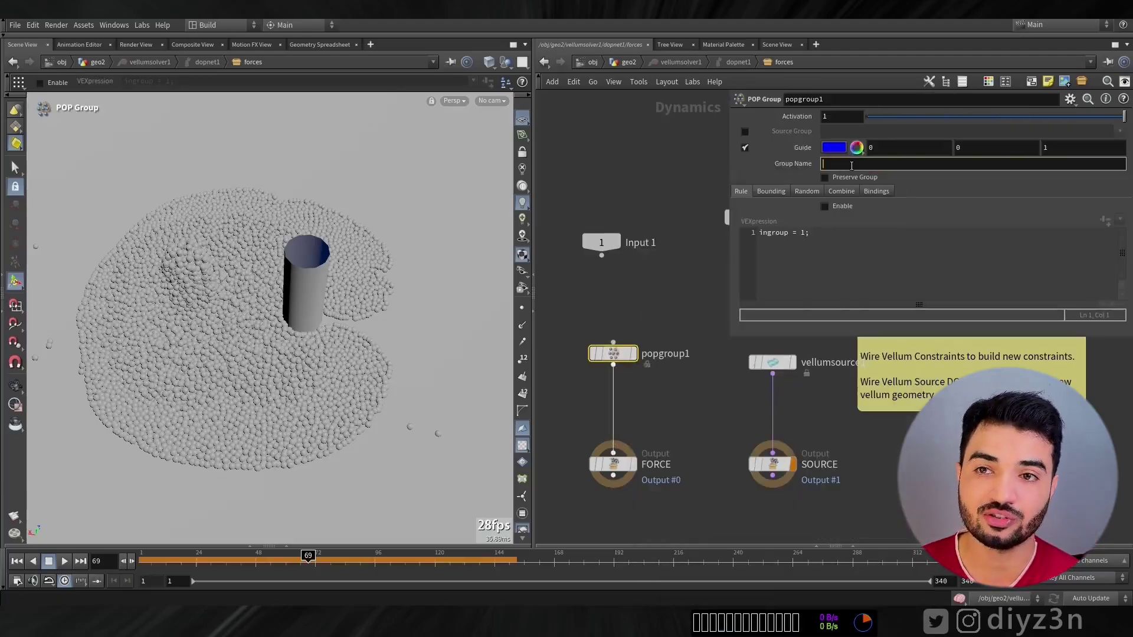
pyautogui.write('Wqve')
pyautogui.press('Return')
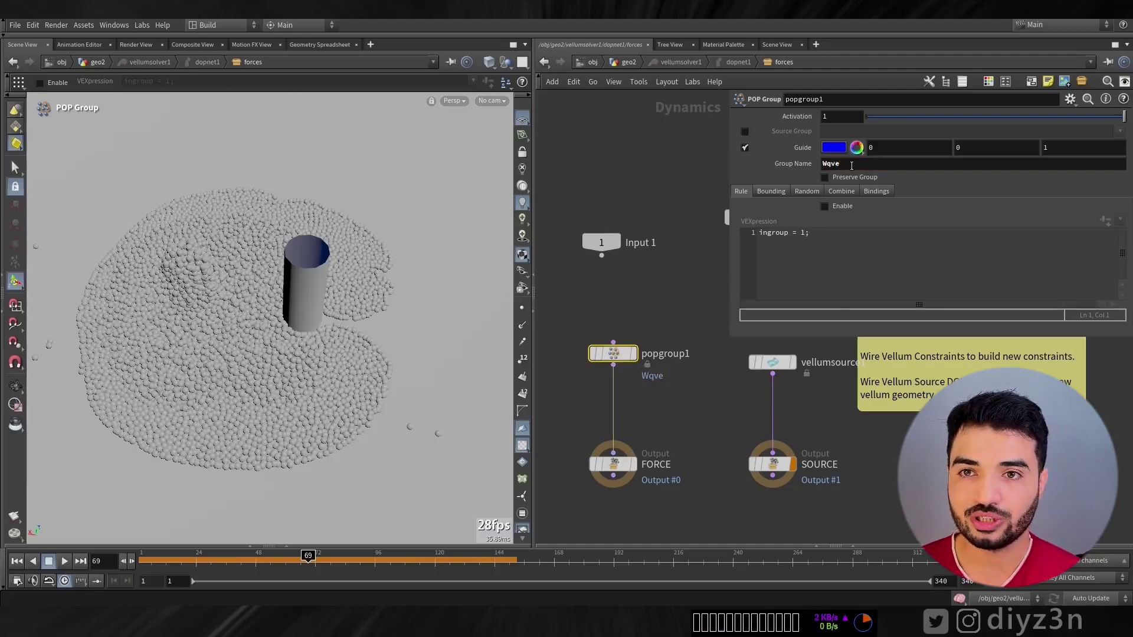
pyautogui.click(851, 166)
pyautogui.press('BackSpace')
pyautogui.write('a')
pyautogui.press('Return')
# Step: Enable bounding on the POP Group with a Bounding Object and set its SOP path to /obj/geo2/tube1
pyautogui.click(773, 192)
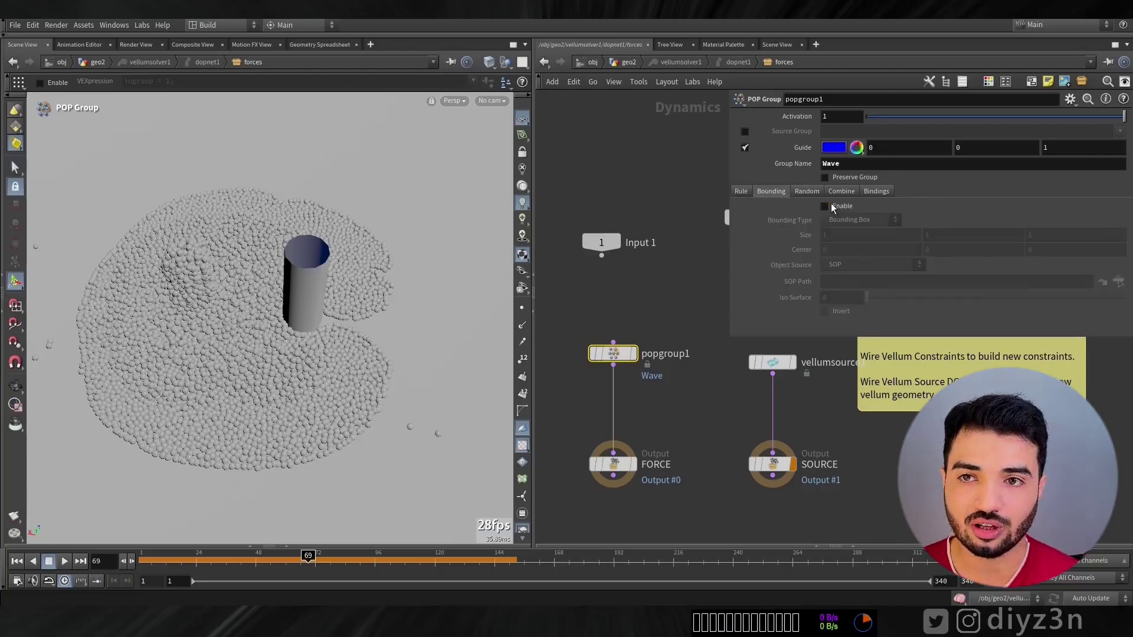
pyautogui.click(832, 207)
pyautogui.click(851, 220)
pyautogui.click(856, 256)
pyautogui.click(1119, 282)
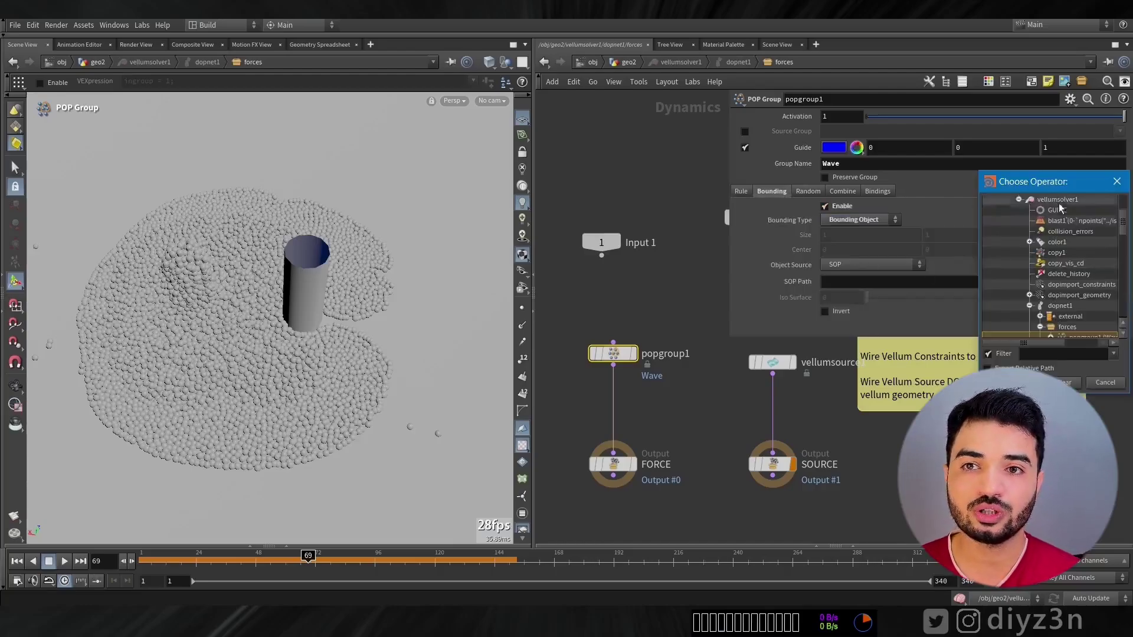
pyautogui.scroll(-5, 1122, 222)
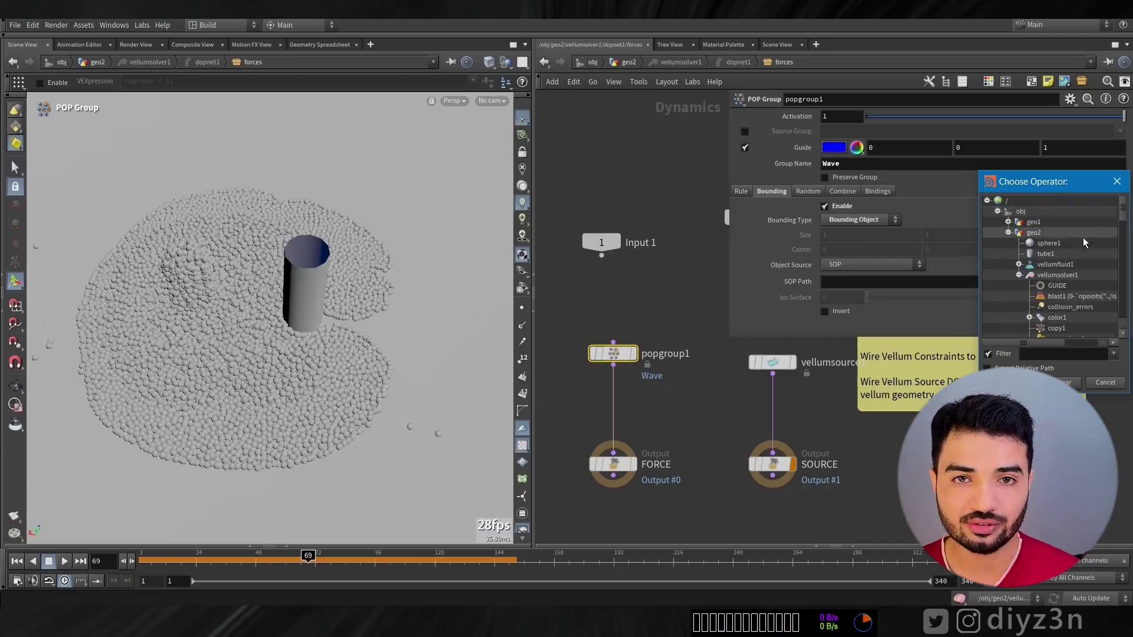
pyautogui.doubleClick(1053, 253)
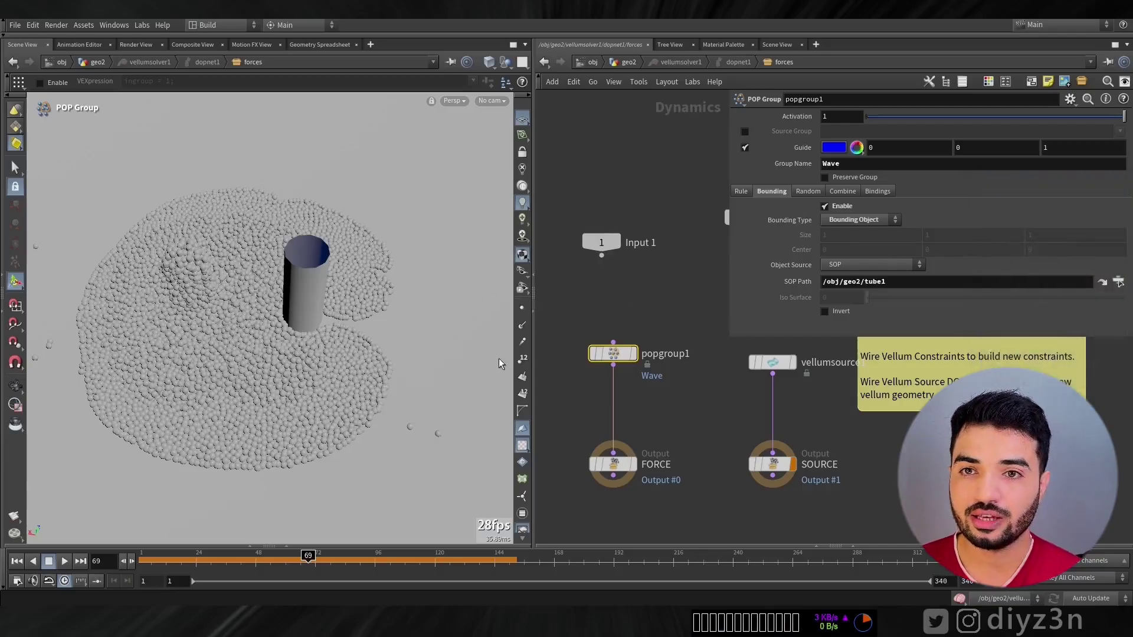
# Step: Rewind and play the simulation in geo2, then inspect the Vellum Solver's node info for the Wave group
pyautogui.click(17, 561)
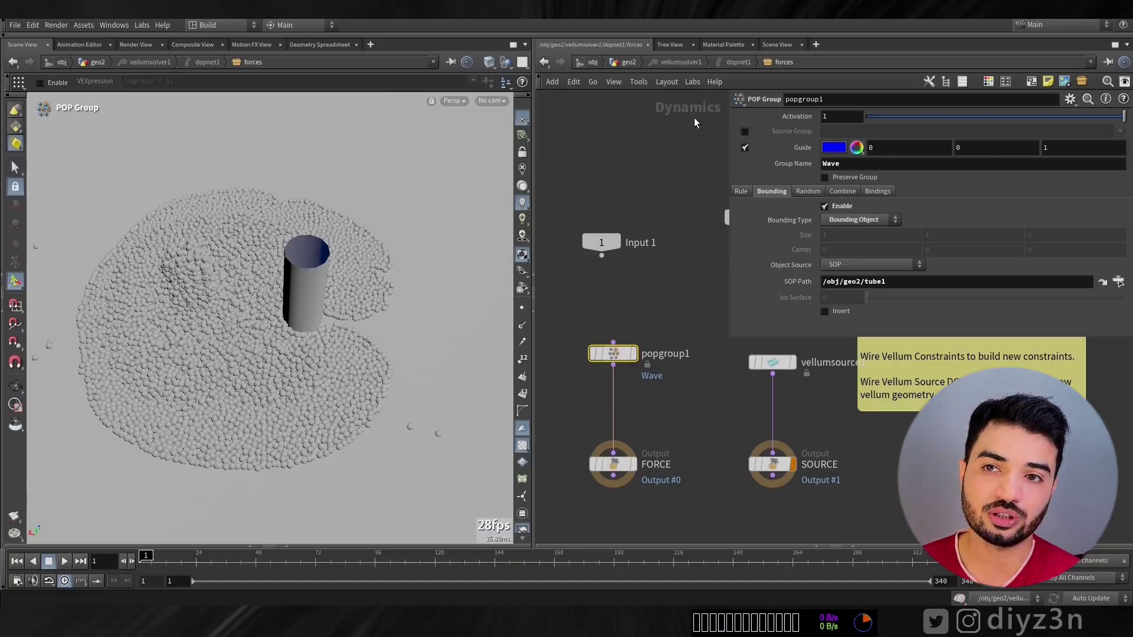
pyautogui.click(629, 62)
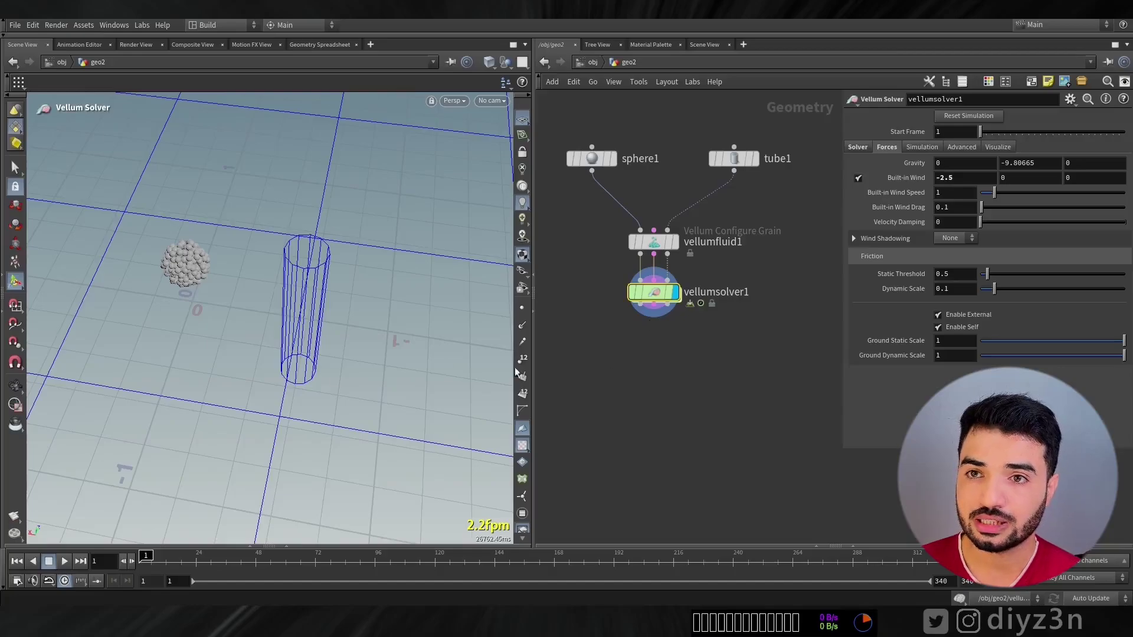
pyautogui.click(62, 561)
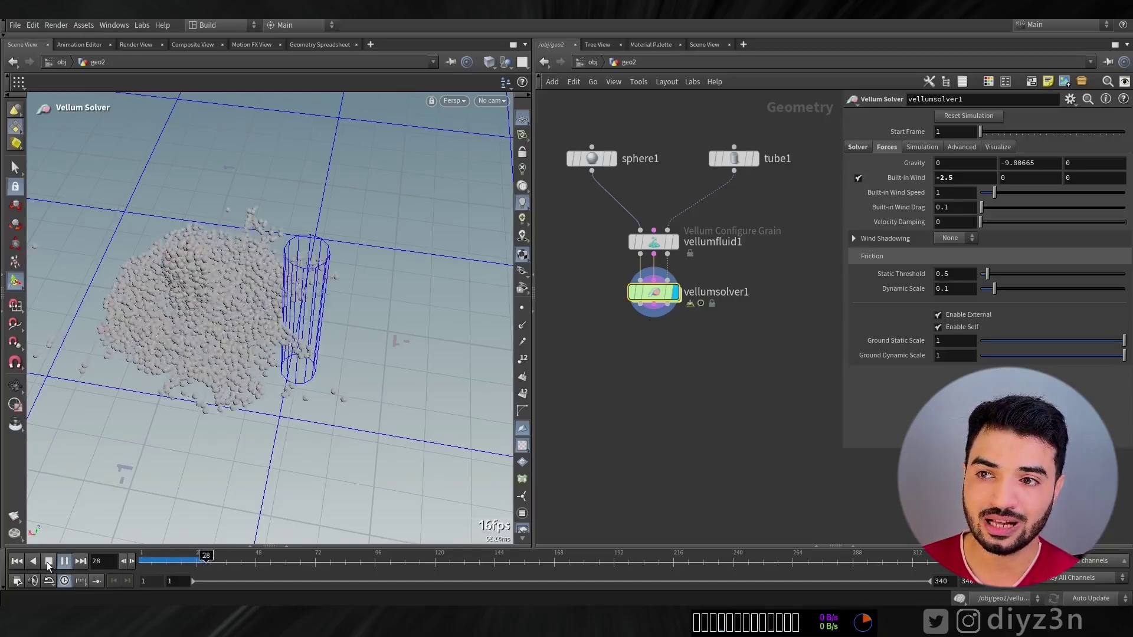
pyautogui.click(49, 561)
pyautogui.middleClick(646, 295)
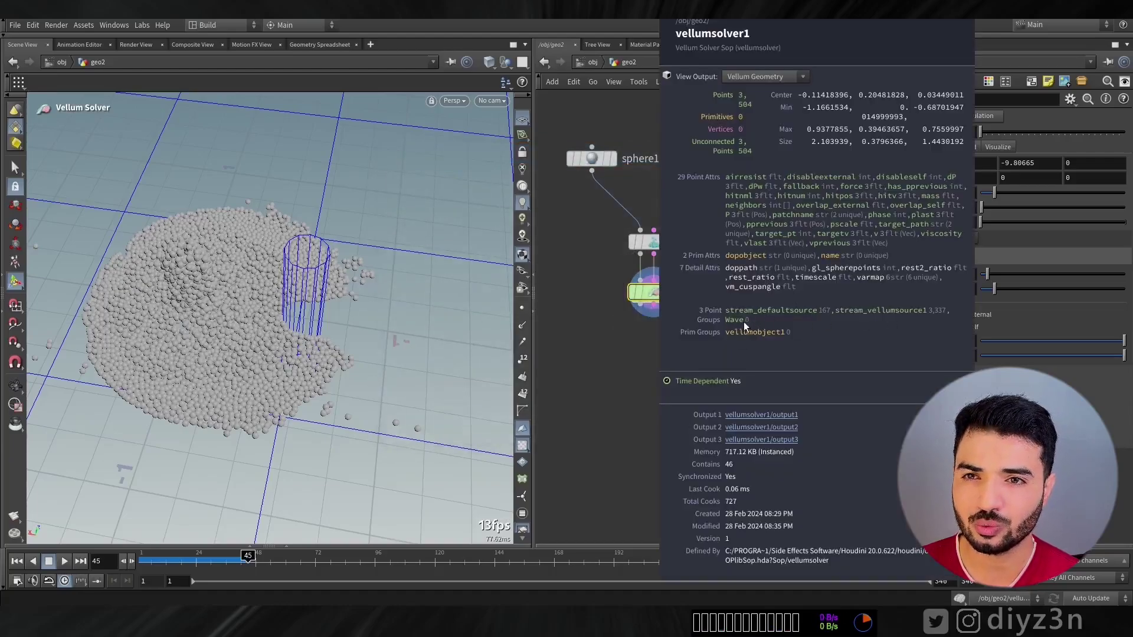
# Step: Add a Color node below the Vellum Solver, set its color to red and restrict it to the Wave group
pyautogui.press('Tab')
pyautogui.write('colo')
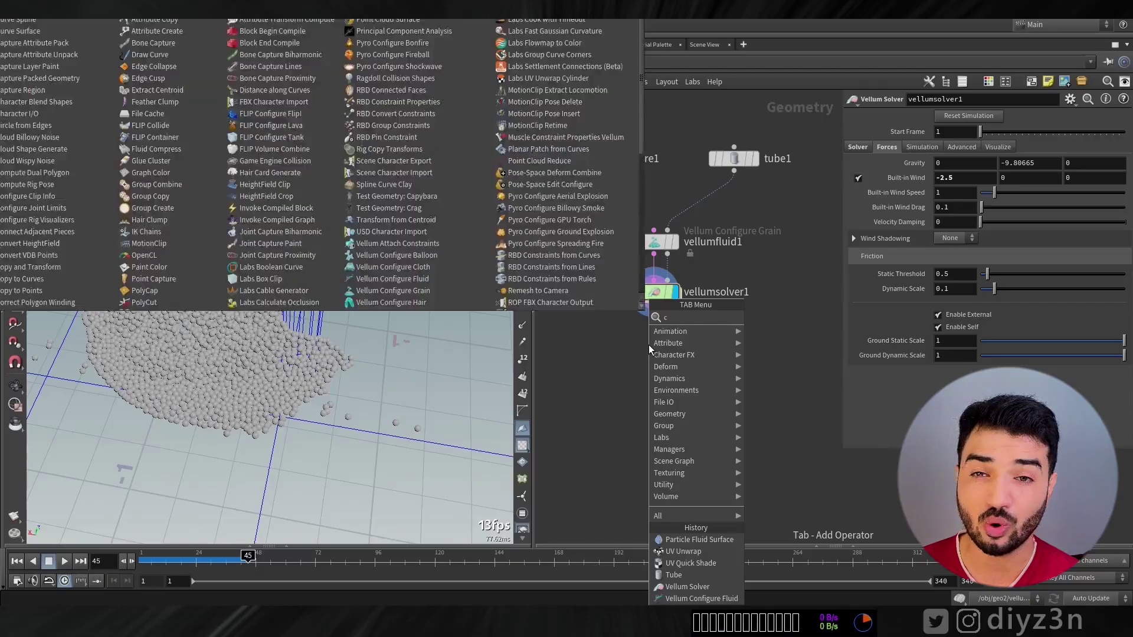
pyautogui.click(764, 317)
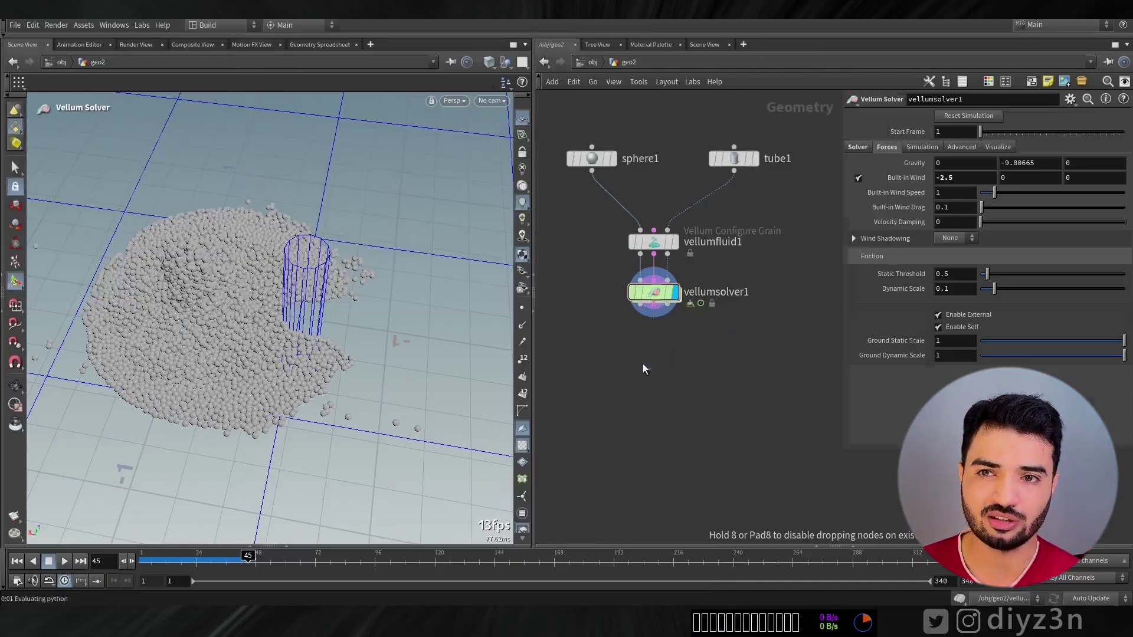
pyautogui.click(642, 364)
pyautogui.click(953, 194)
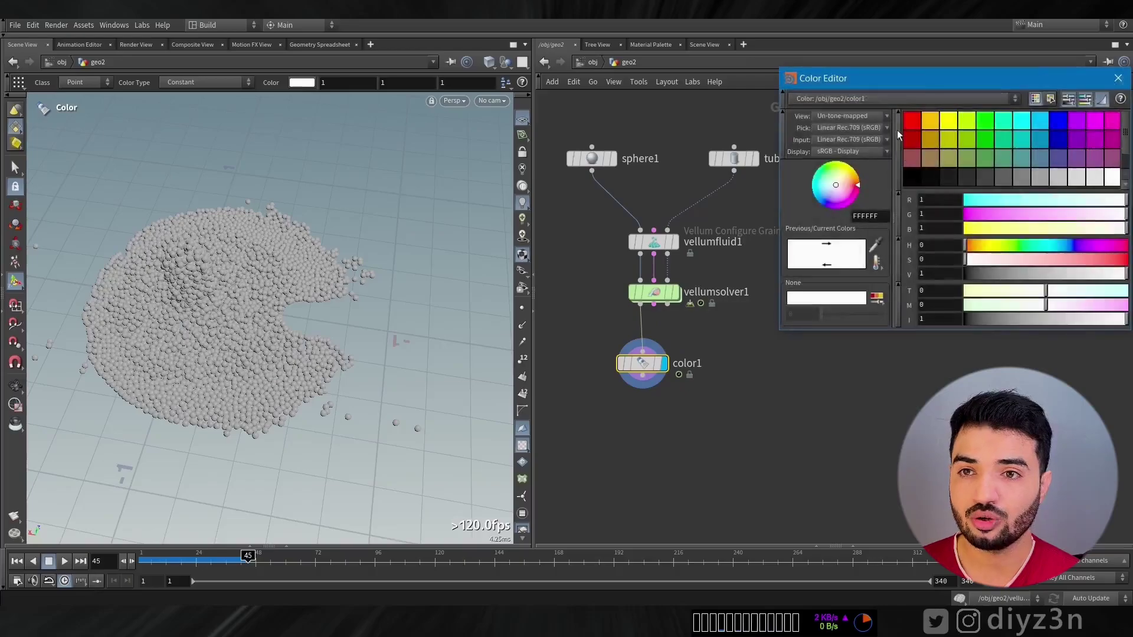
pyautogui.click(911, 121)
pyautogui.click(1117, 78)
pyautogui.click(1103, 119)
pyautogui.click(1041, 162)
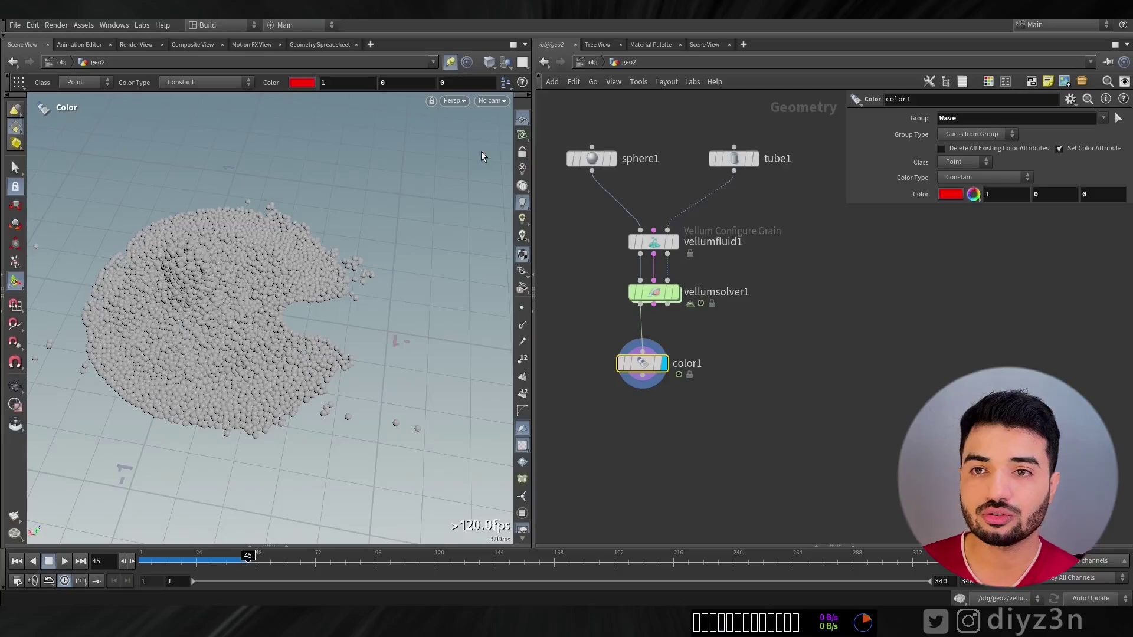
# Step: Rewind the simulation and check the bounding type and object source of the POP Group inside the Vellum Solver
pyautogui.doubleClick(653, 292)
pyautogui.click(19, 561)
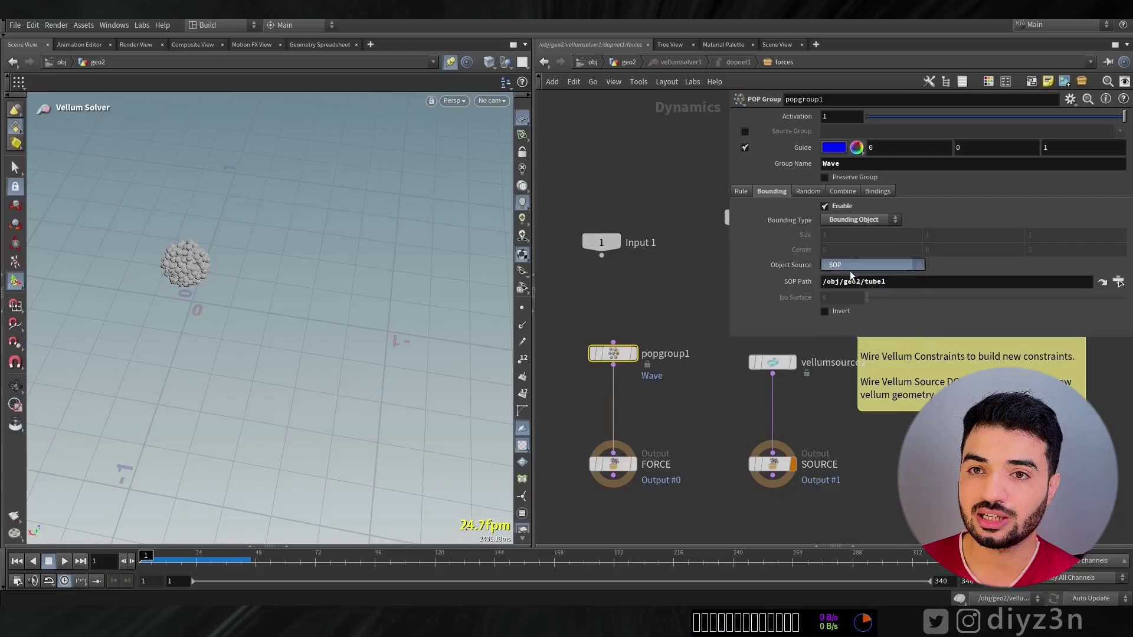
pyautogui.click(852, 220)
pyautogui.click(864, 267)
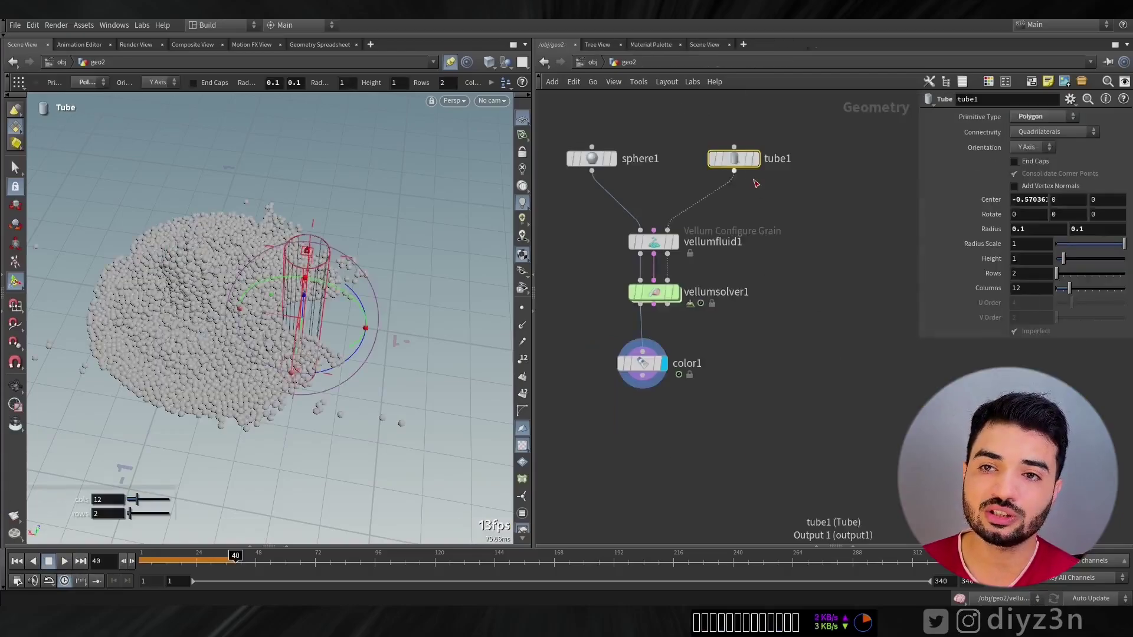
# Step: Duplicate the tube1 node and set both radii of the copy to 0.2
pyautogui.moveTo(745, 165)
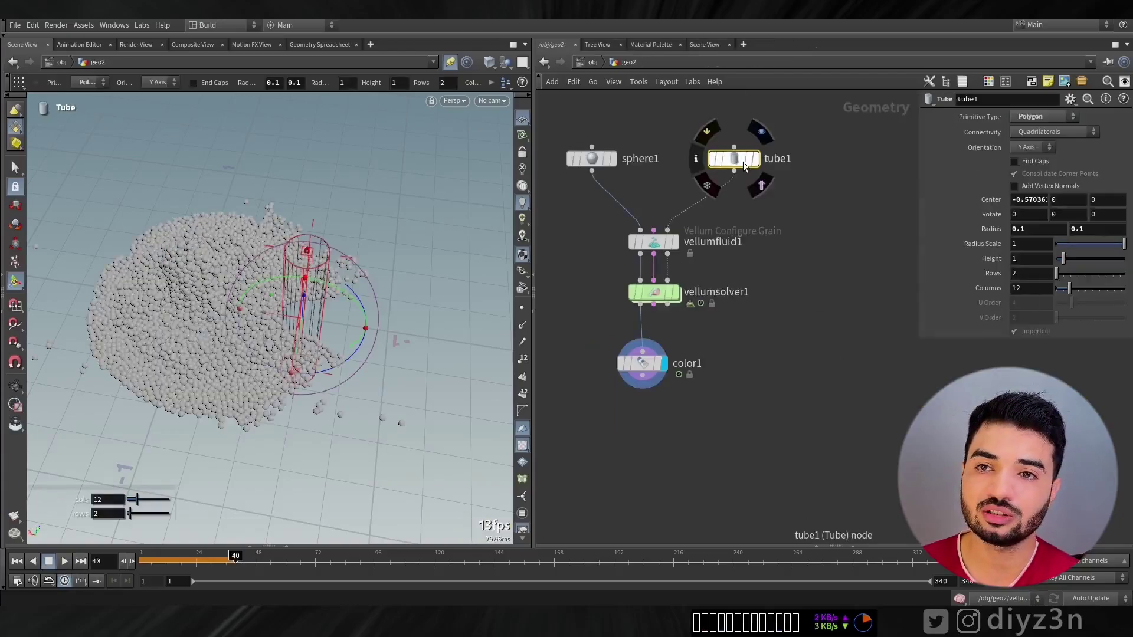
pyautogui.keyDown('alt'); pyautogui.moveTo(742, 163); pyautogui.dragTo(792, 198); pyautogui.keyUp('alt')
pyautogui.moveTo(992, 230); pyautogui.dragTo(1004, 230, button='middle')
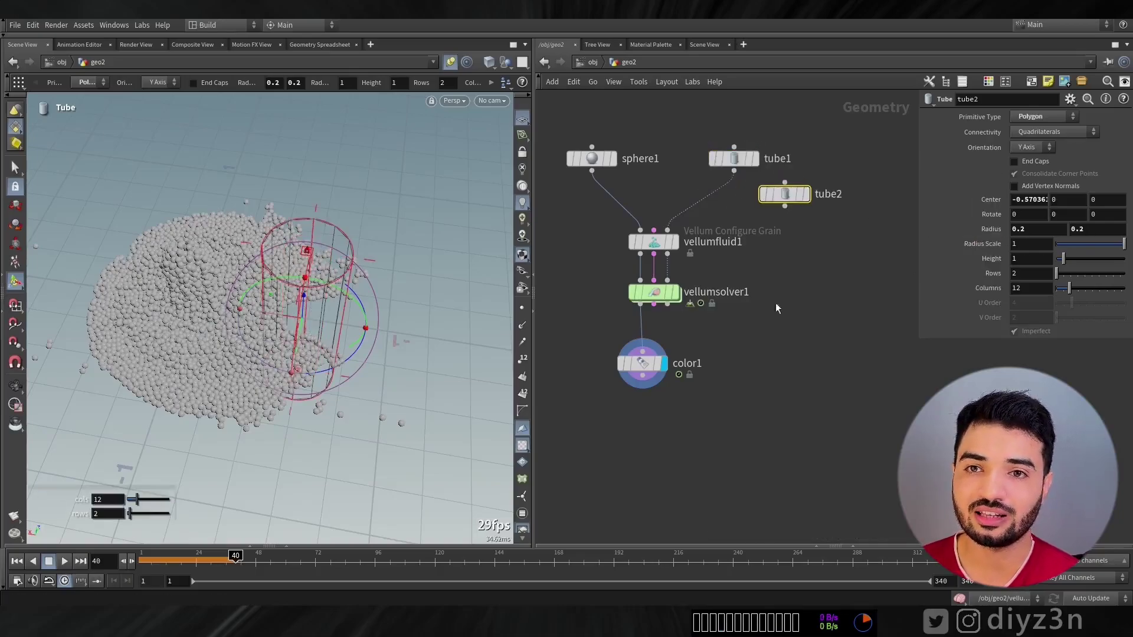
# Step: Set the POP Group's bounding SOP path to /obj/geo2/tube2 and replay the simulation from the first frame
pyautogui.doubleClick(652, 300)
pyautogui.click(899, 283)
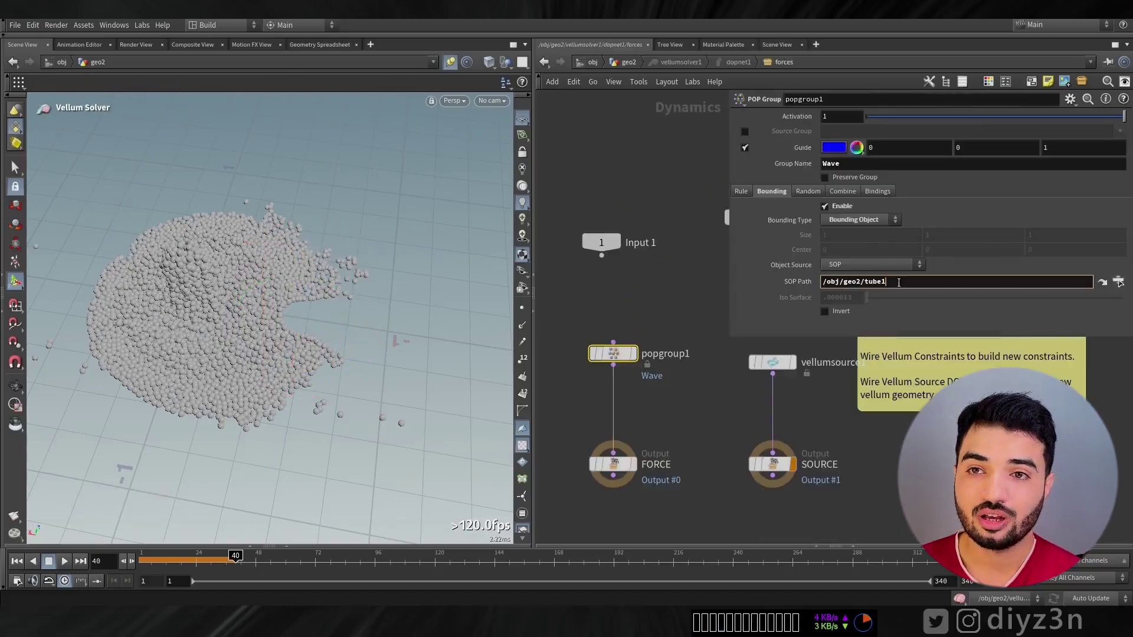
pyautogui.press('Return')
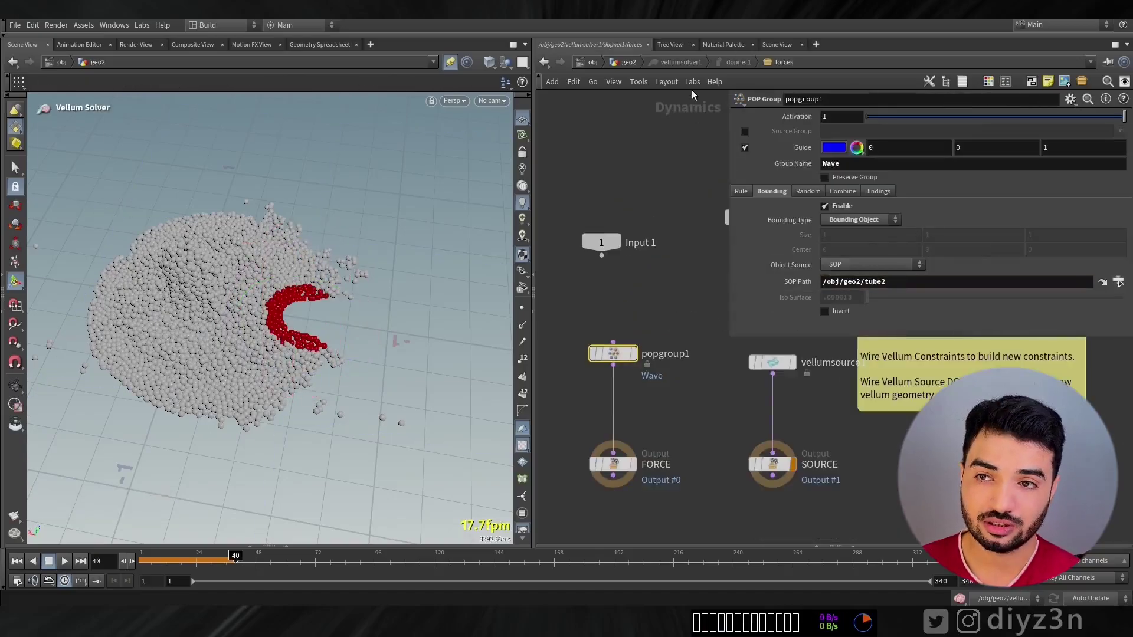
pyautogui.click(17, 561)
pyautogui.click(64, 561)
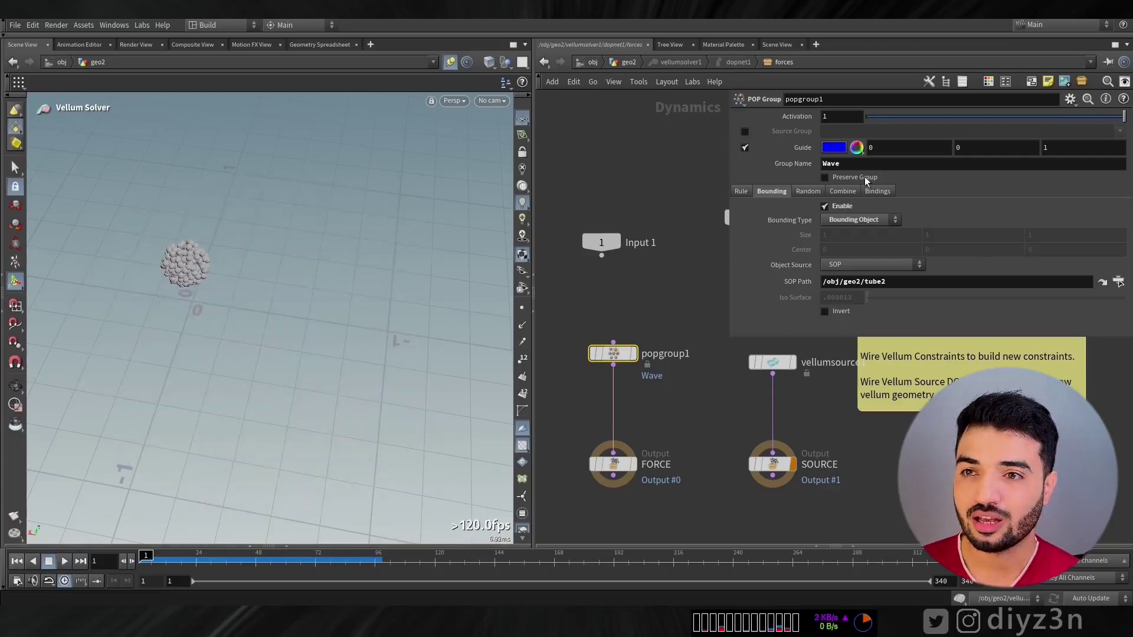
# Step: Enable Preserve Group on the POP Group and play the simulation through to about frame 127
pyautogui.click(854, 178)
pyautogui.click(64, 562)
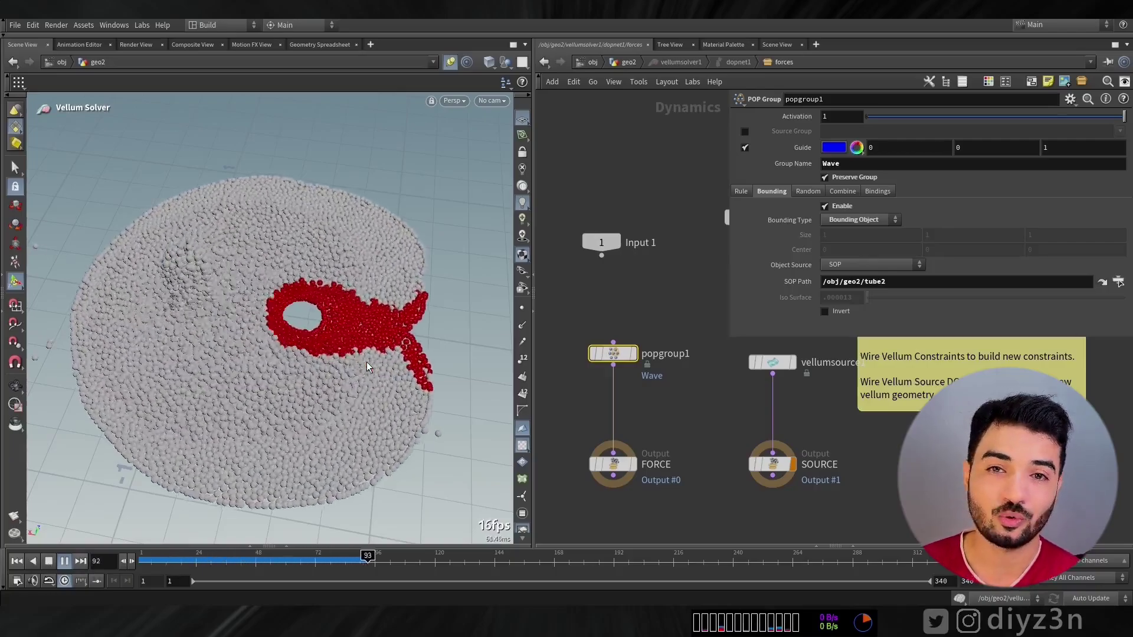
pyautogui.click(65, 561)
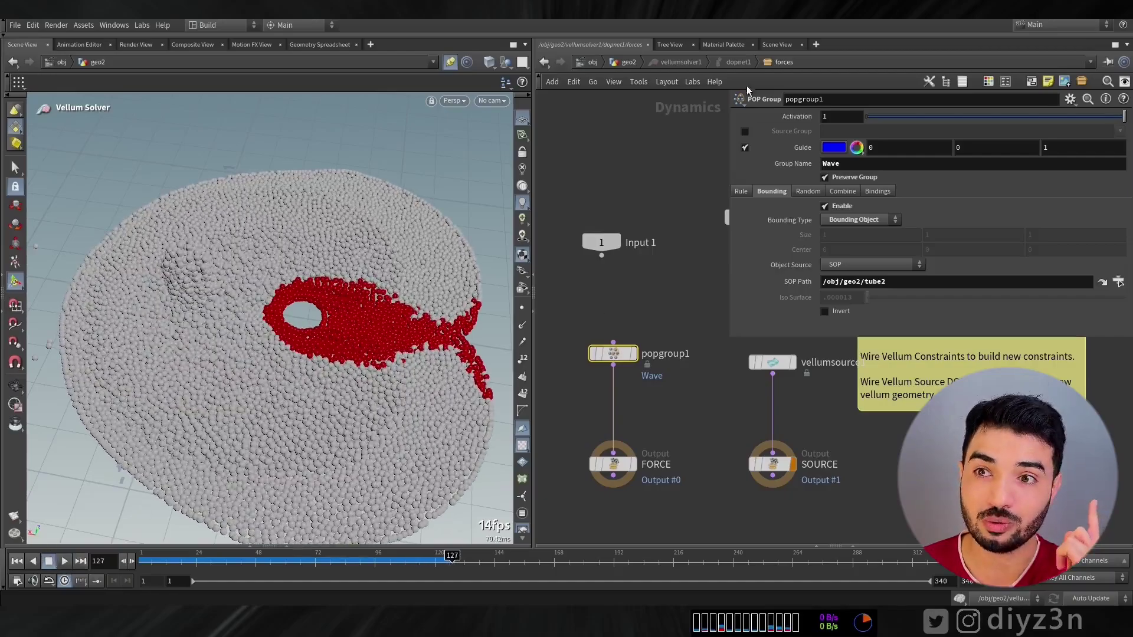
# Step: Return to geo2 and set the Color node's color type to Ramp from Attribute
pyautogui.click(629, 62)
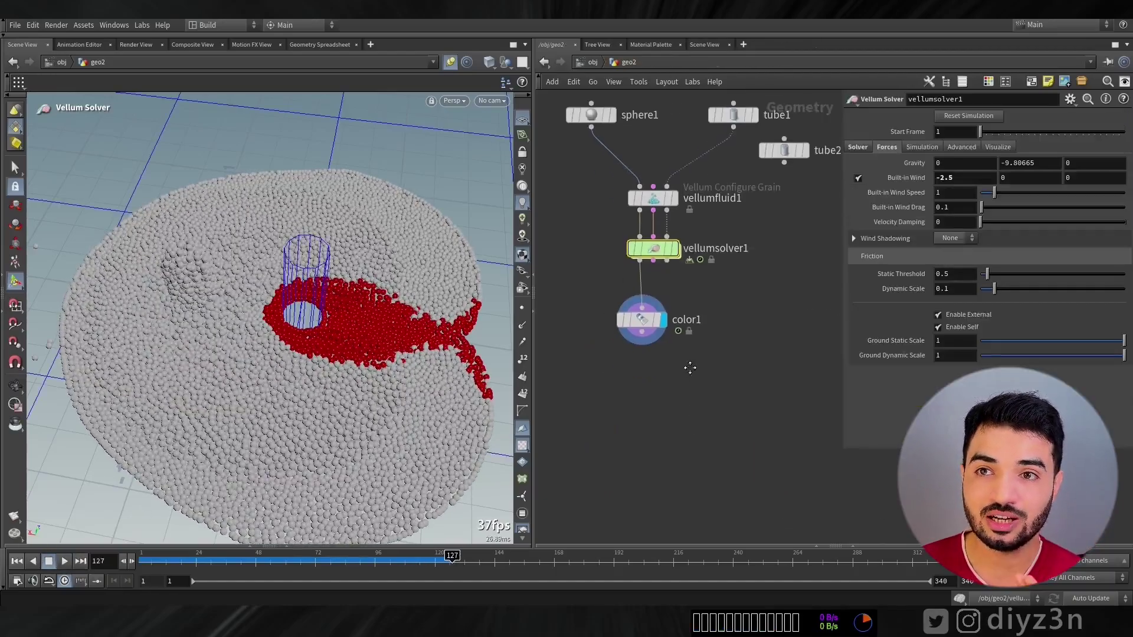
pyautogui.click(638, 345)
pyautogui.click(950, 178)
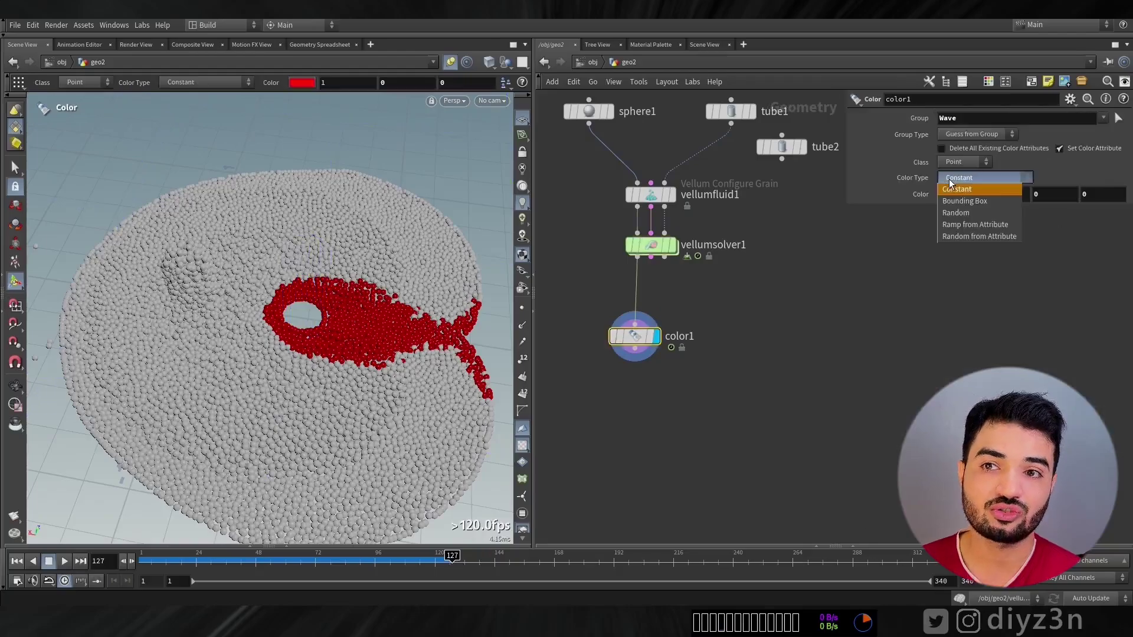
pyautogui.click(972, 225)
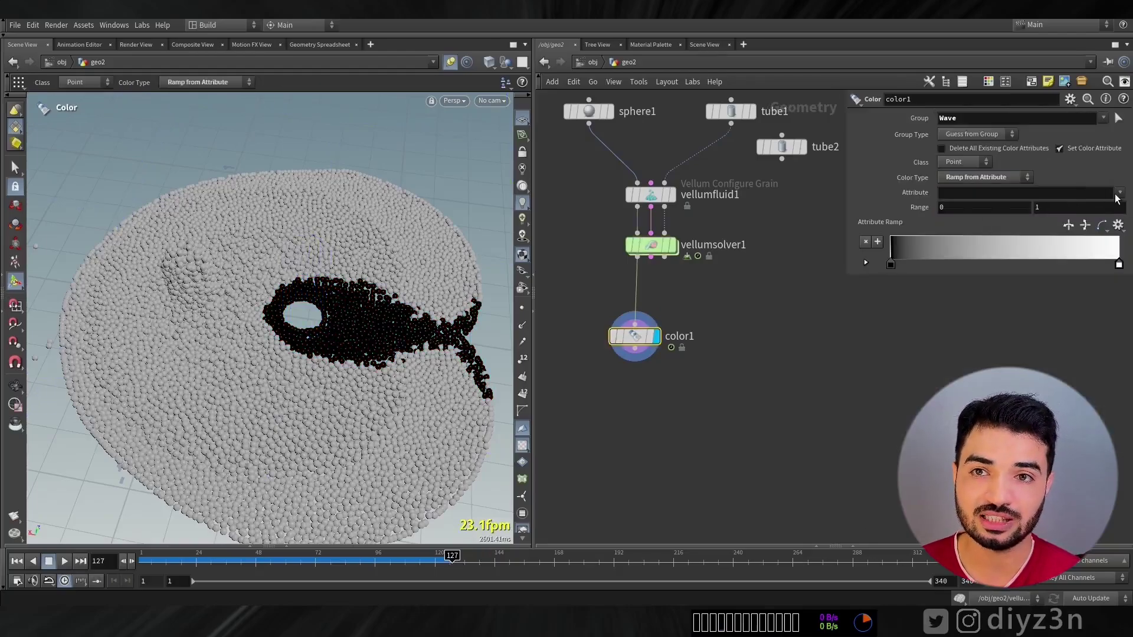
pyautogui.click(992, 178)
pyautogui.click(975, 224)
# Step: Browse the attributes available for the color ramp and apply the black-red-yellow-white preset to the ramp
pyautogui.moveTo(890, 265)
pyautogui.mouseDown()
pyautogui.moveTo(935, 264)
pyautogui.moveTo(890, 266)
pyautogui.mouseUp()
pyautogui.click(1119, 192)
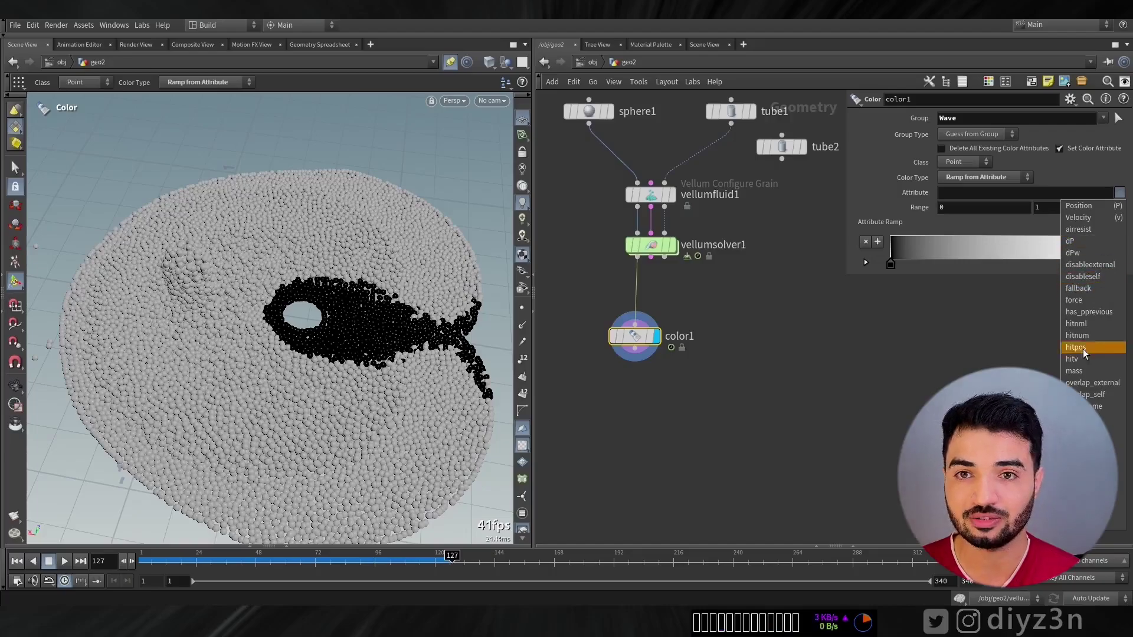
pyautogui.click(671, 295)
pyautogui.click(646, 291)
pyautogui.moveTo(1069, 267); pyautogui.dragTo(1123, 264)
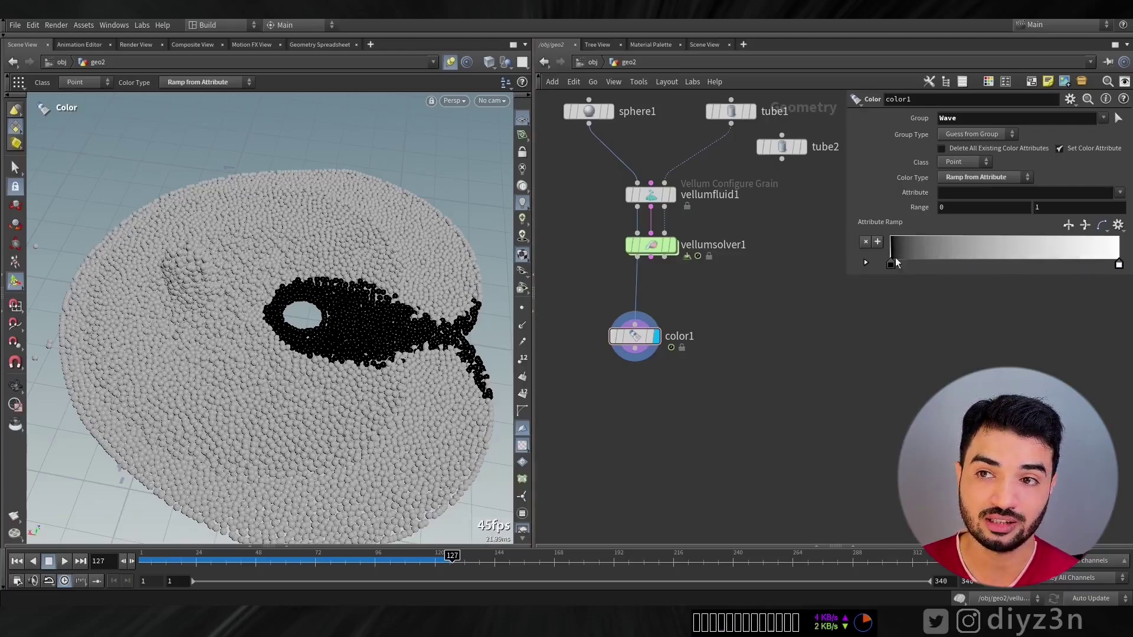
pyautogui.click(1118, 224)
pyautogui.click(1109, 259)
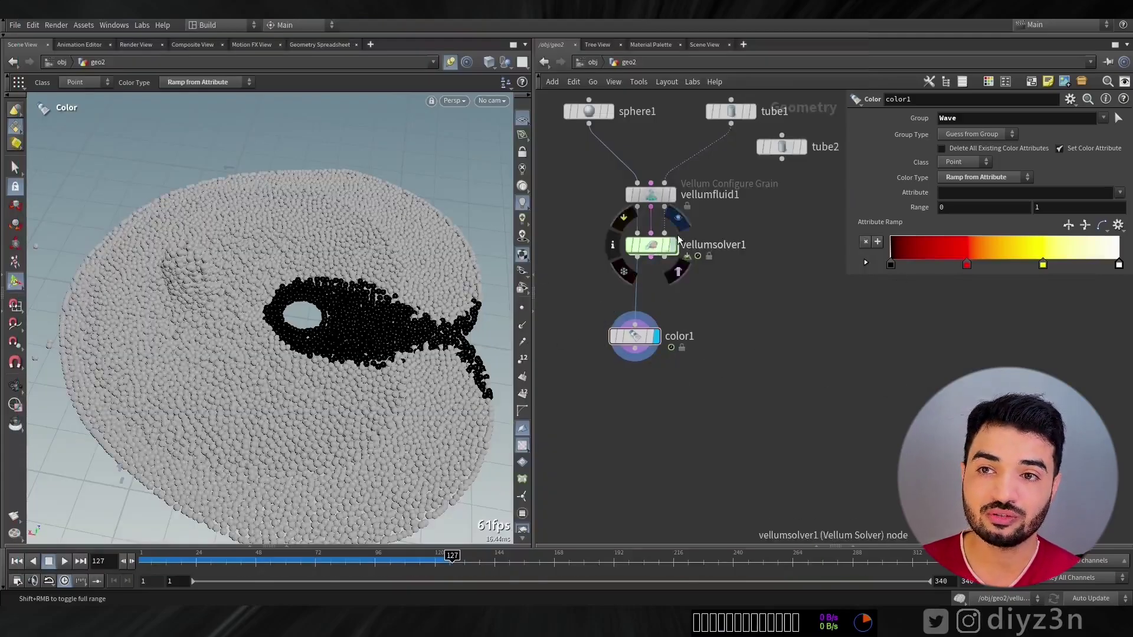
# Step: Delete the Color and tube2 nodes, display the Vellum Solver and remove the POP Group from its forces network
pyautogui.moveTo(642, 340)
pyautogui.click(649, 244)
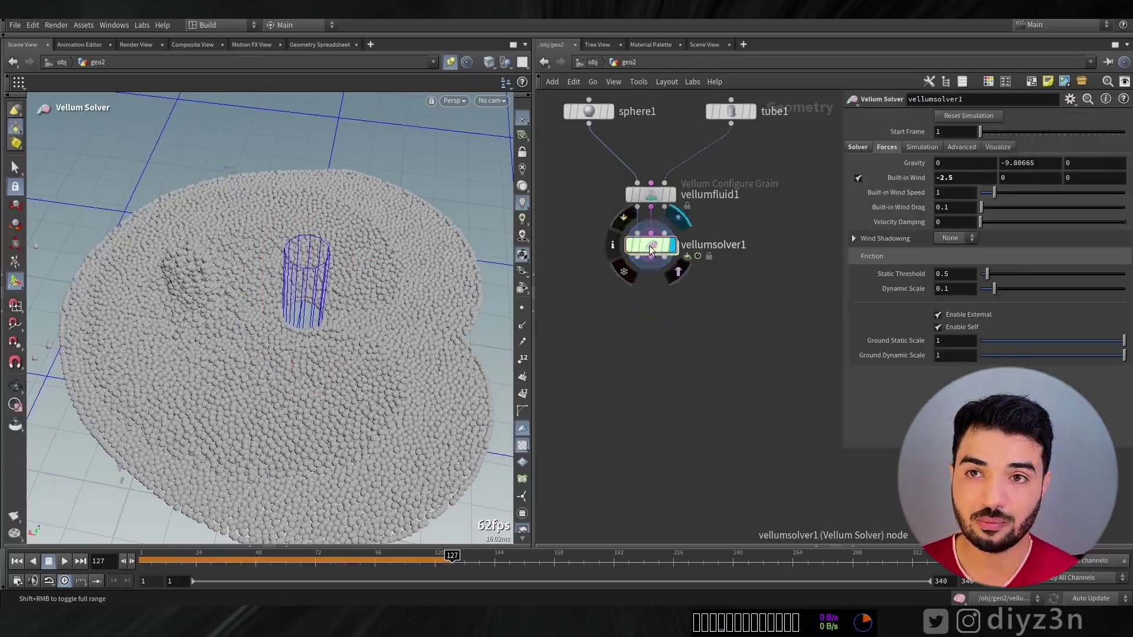
pyautogui.doubleClick(649, 244)
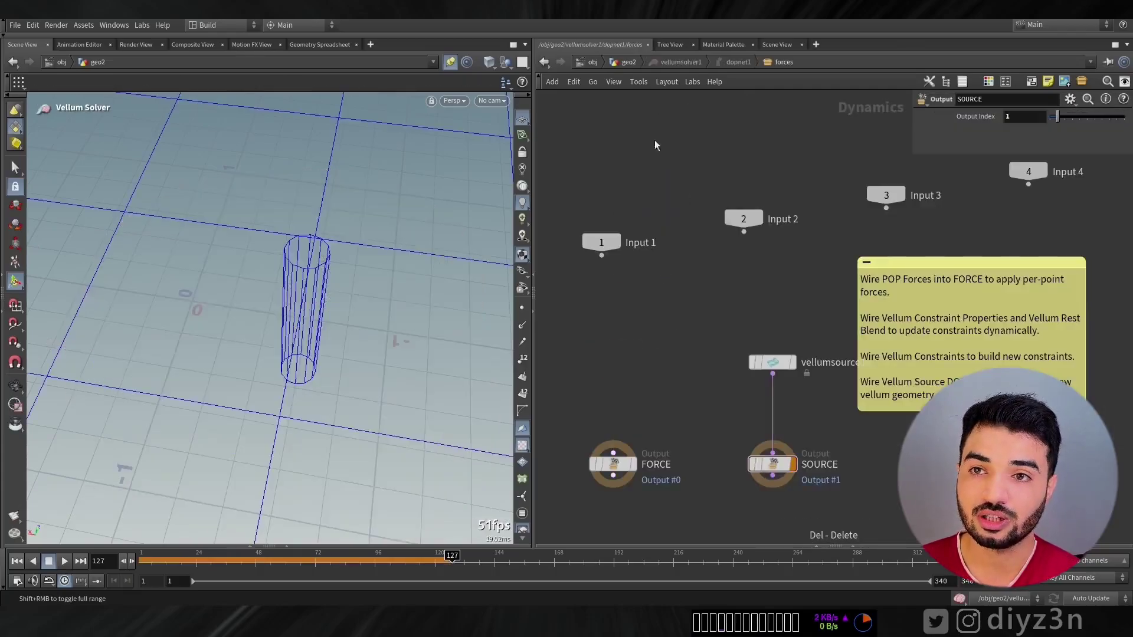
# Step: Return to the geo2 network
pyautogui.click(628, 62)
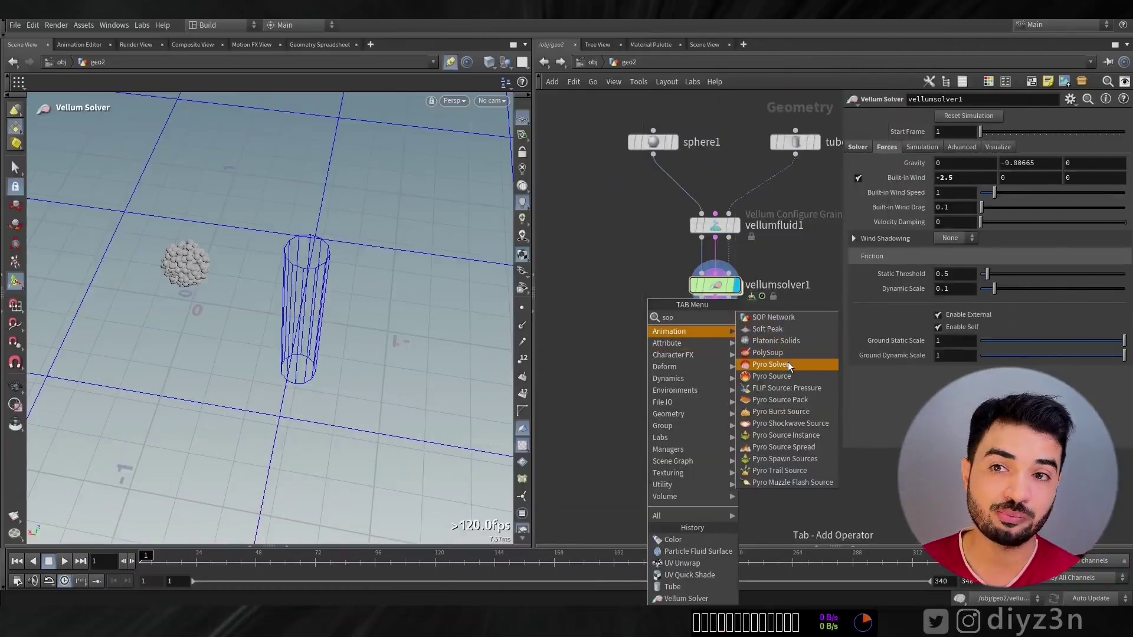
pyautogui.click(640, 372)
pyautogui.press('Tab')
pyautogui.write('sop')
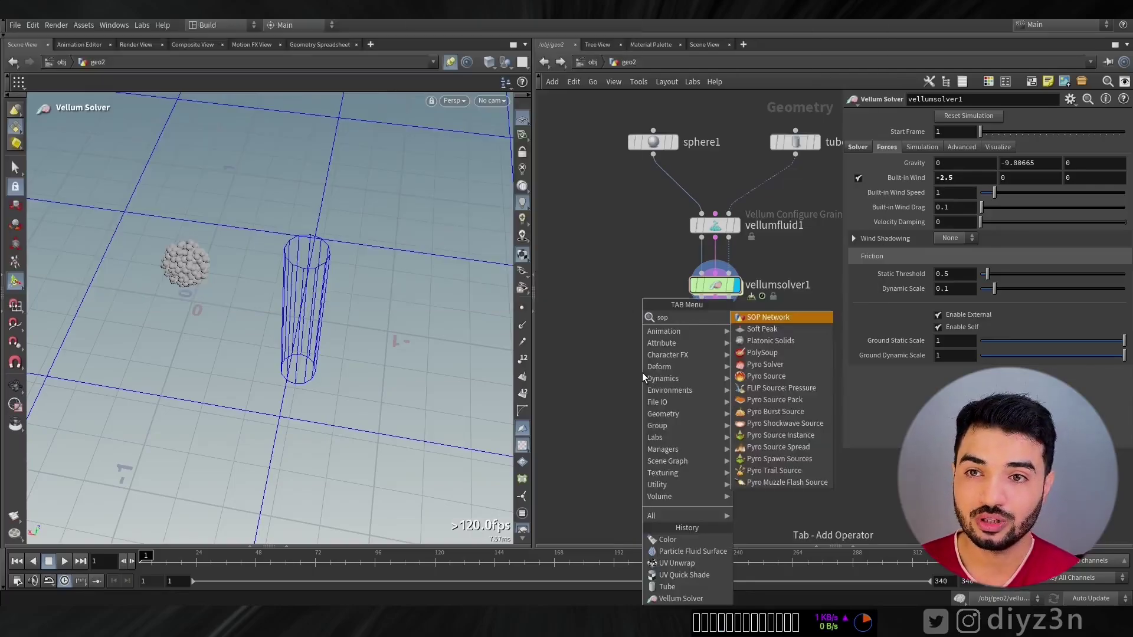
pyautogui.write('p')
pyautogui.click(619, 348)
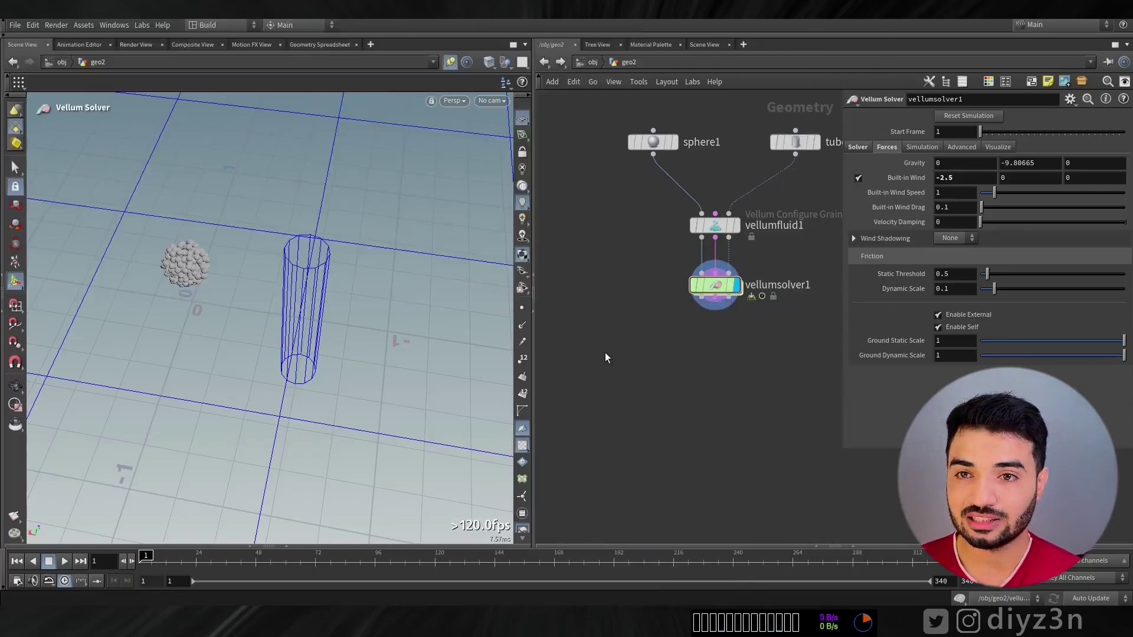
# Step: Add a Solver node below vellumsolver1
pyautogui.press('Tab')
pyautogui.write('sol')
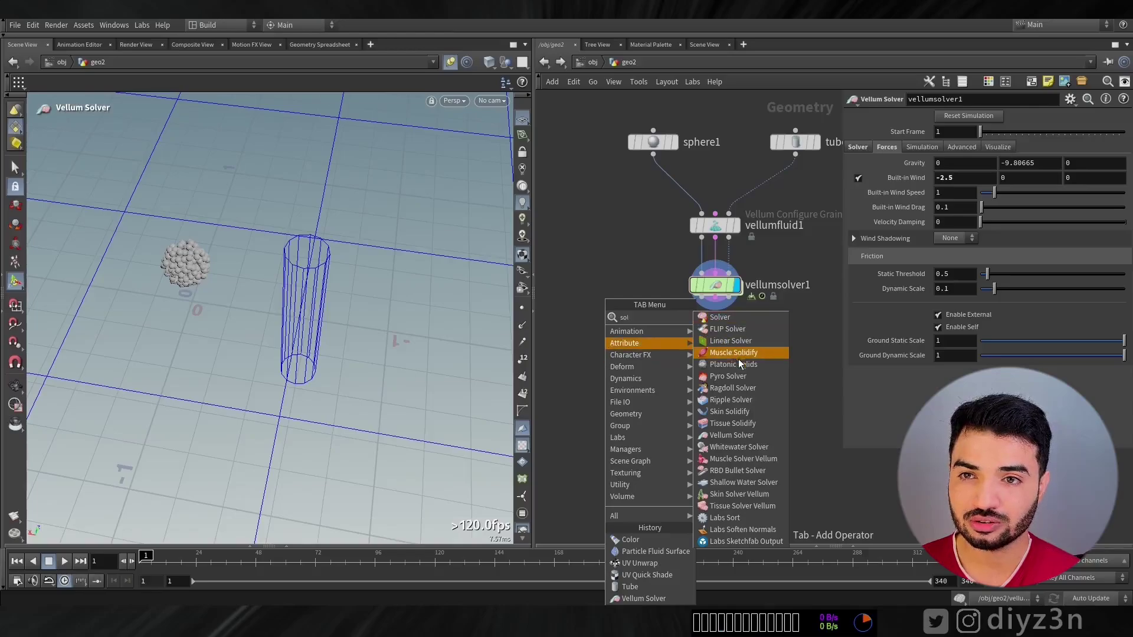
pyautogui.click(719, 318)
pyautogui.click(640, 377)
pyautogui.moveTo(646, 363); pyautogui.dragTo(680, 368)
# Step: Add a Grid node beside the Vellum Solver, display it and set its rows and columns to 100
pyautogui.press('Tab')
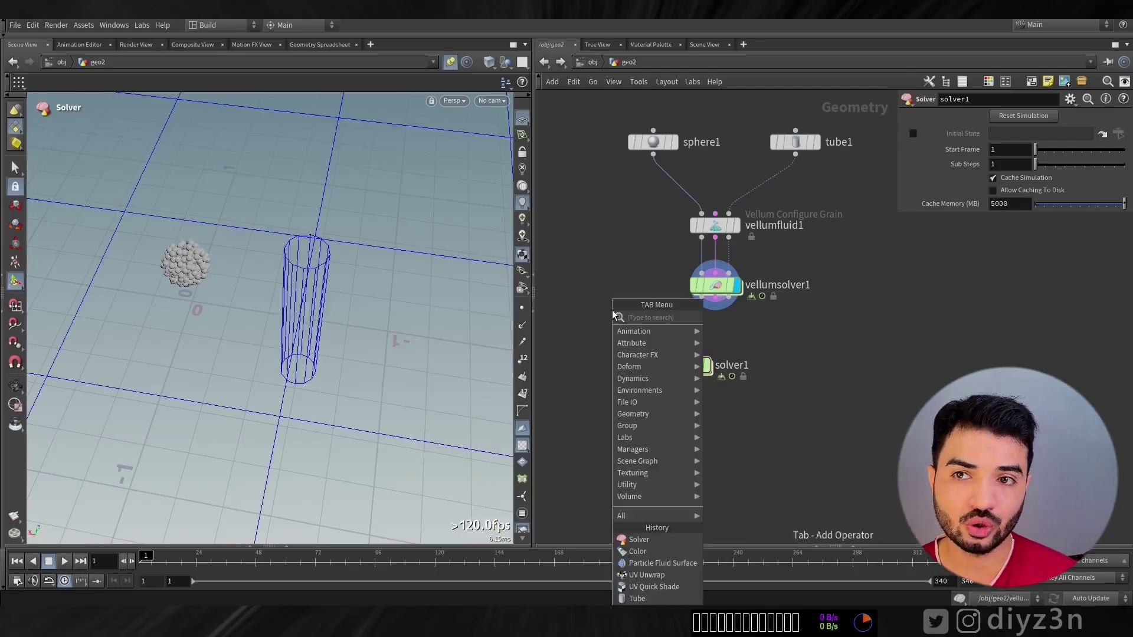
pyautogui.write('gr')
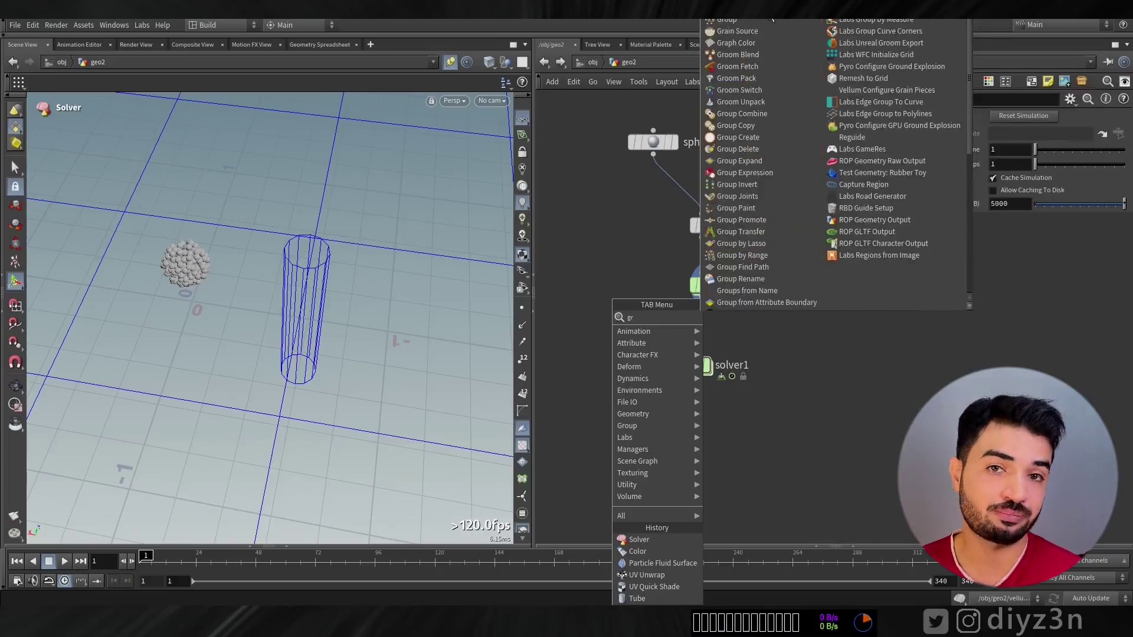
pyautogui.click(737, 11)
pyautogui.click(610, 297)
pyautogui.click(631, 294)
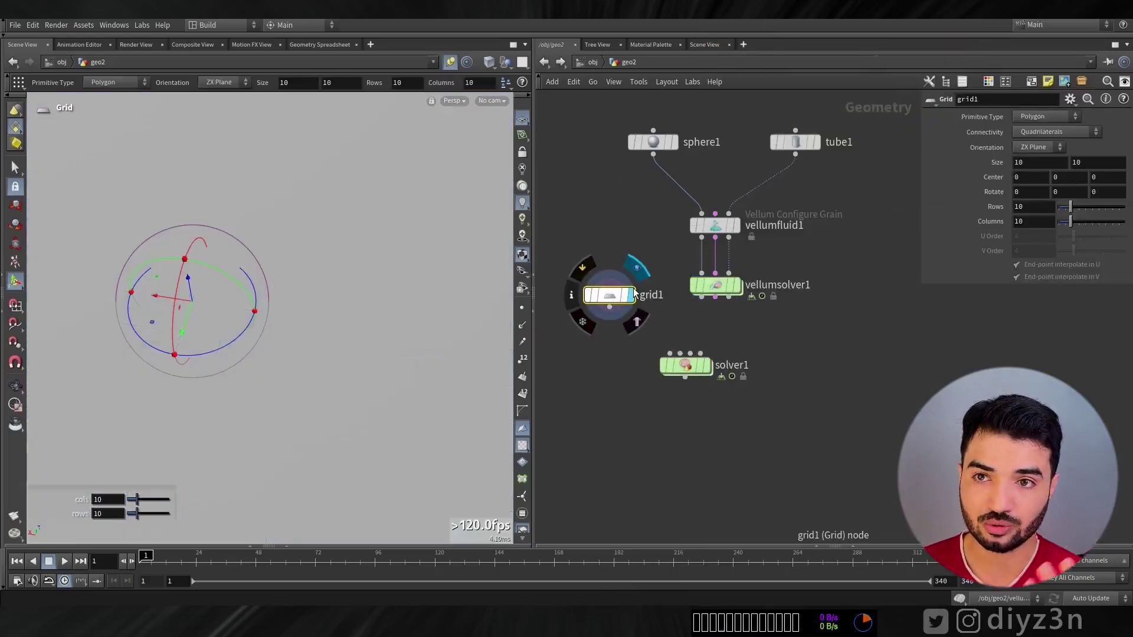
pyautogui.write('0')
pyautogui.press('Tab')
pyautogui.click(1033, 207)
pyautogui.write('0')
pyautogui.press('Tab')
# Step: Set the viewport shading to Smooth Wire Shaded
pyautogui.click(456, 100)
pyautogui.moveTo(470, 146)
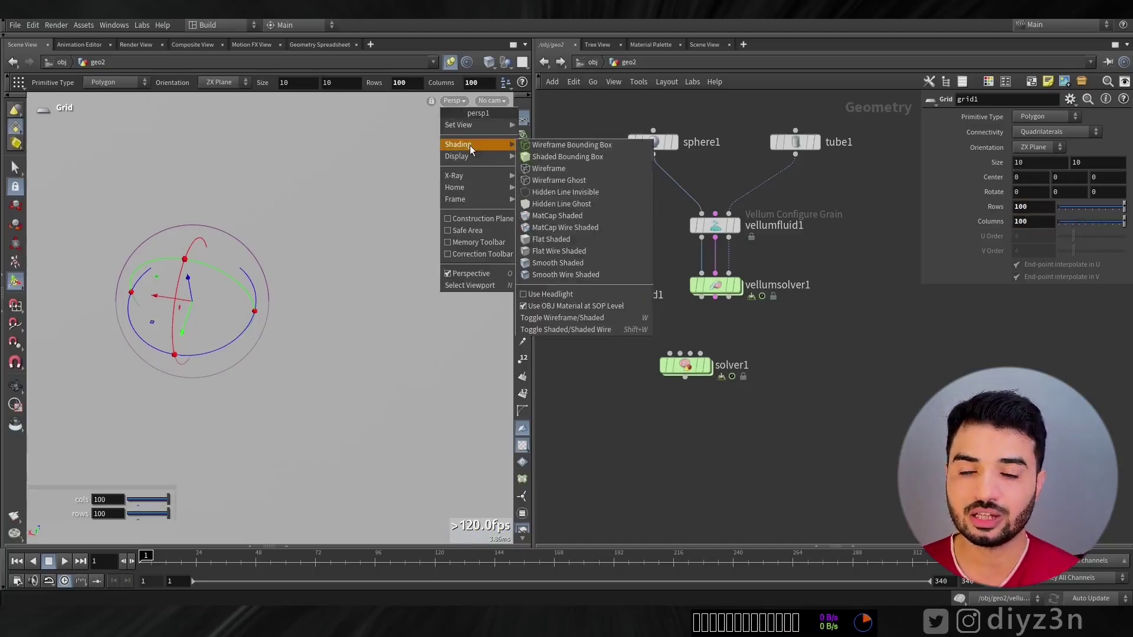
pyautogui.click(555, 276)
# Step: Connect grid1 to the Solver's first input and vellumsolver1 to its second, and play the result with the Solver displayed
pyautogui.moveTo(609, 307)
pyautogui.mouseDown()
pyautogui.moveTo(669, 353)
pyautogui.moveTo(700, 298)
pyautogui.mouseUp()
pyautogui.click(707, 365)
pyautogui.click(65, 561)
pyautogui.keyDown('alt'); pyautogui.moveTo(326, 317); pyautogui.dragTo(344, 250); pyautogui.keyUp('alt')
# Step: Display the Vellum Solver and play the fluid simulation to frame 28
pyautogui.click(726, 287)
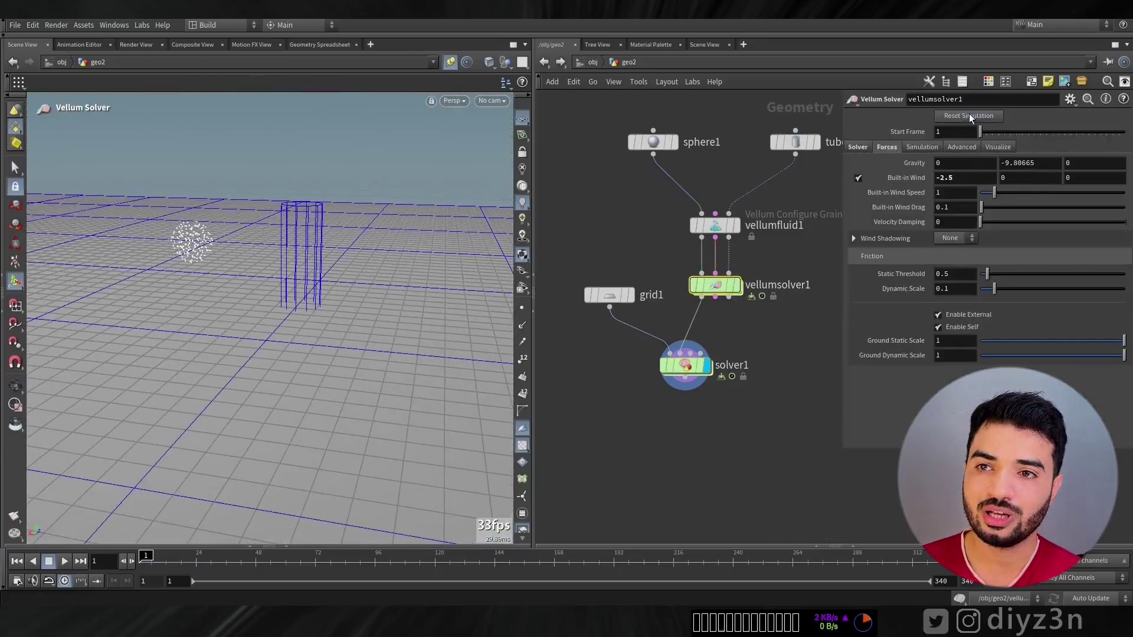
pyautogui.click(689, 362)
pyautogui.moveTo(687, 366)
pyautogui.mouseDown()
pyautogui.moveTo(692, 386)
pyautogui.moveTo(689, 375)
pyautogui.mouseUp()
pyautogui.click(64, 561)
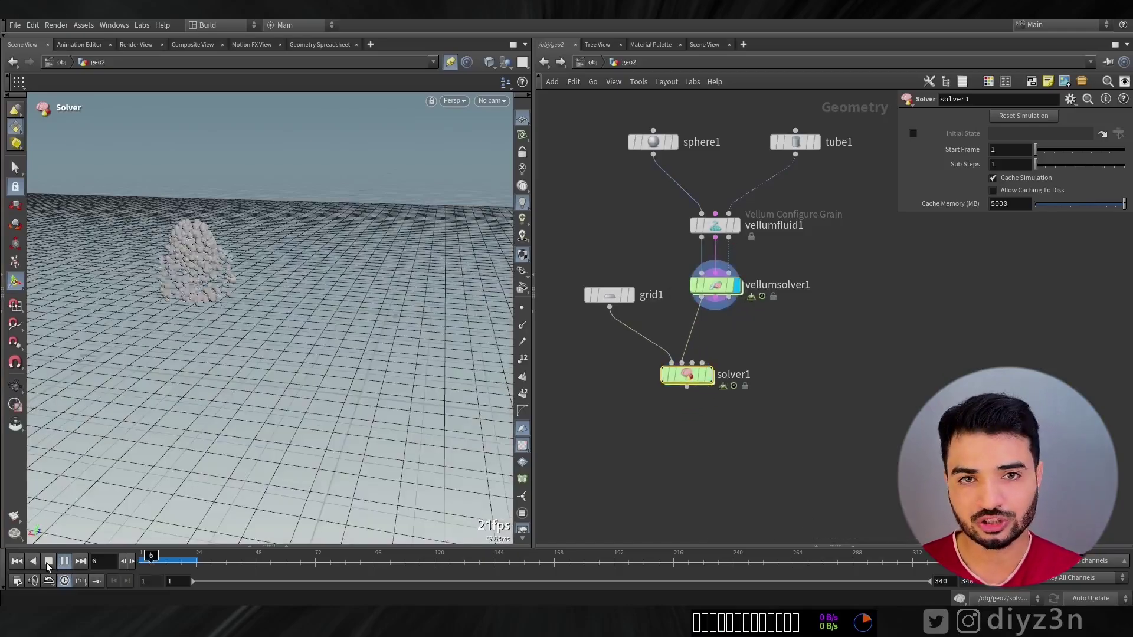
pyautogui.click(48, 564)
pyautogui.keyDown('alt'); pyautogui.moveTo(206, 298); pyautogui.dragTo(218, 384); pyautogui.keyUp('alt')
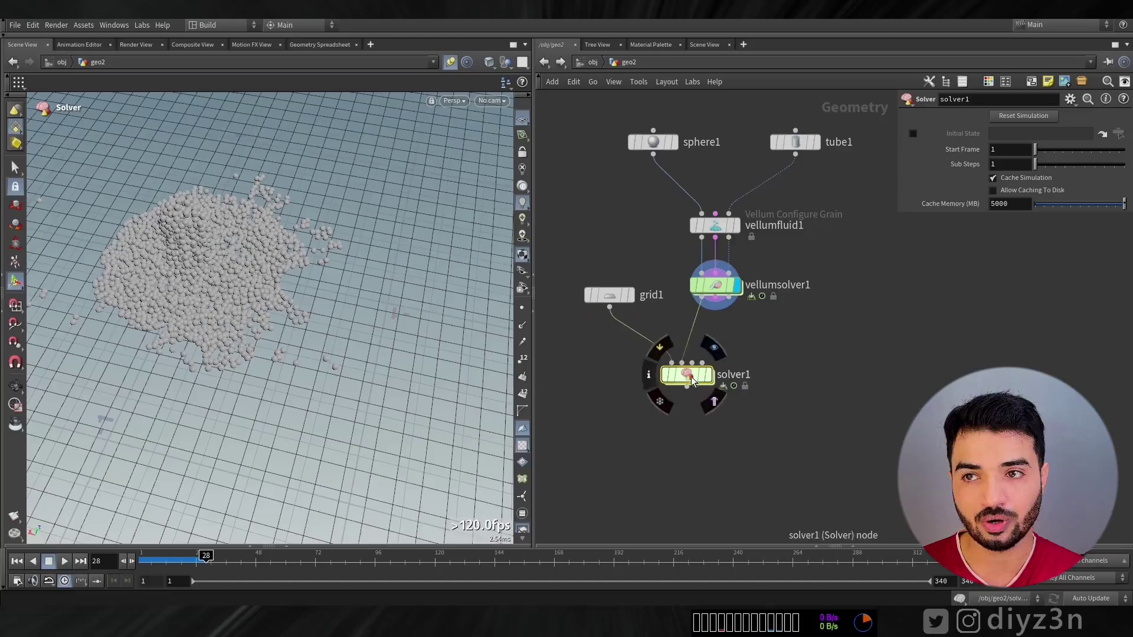
# Step: Insert a Color node between vellumsolver1 and solver1
pyautogui.moveTo(688, 375); pyautogui.dragTo(692, 400)
pyautogui.press('Tab')
pyautogui.write('colo')
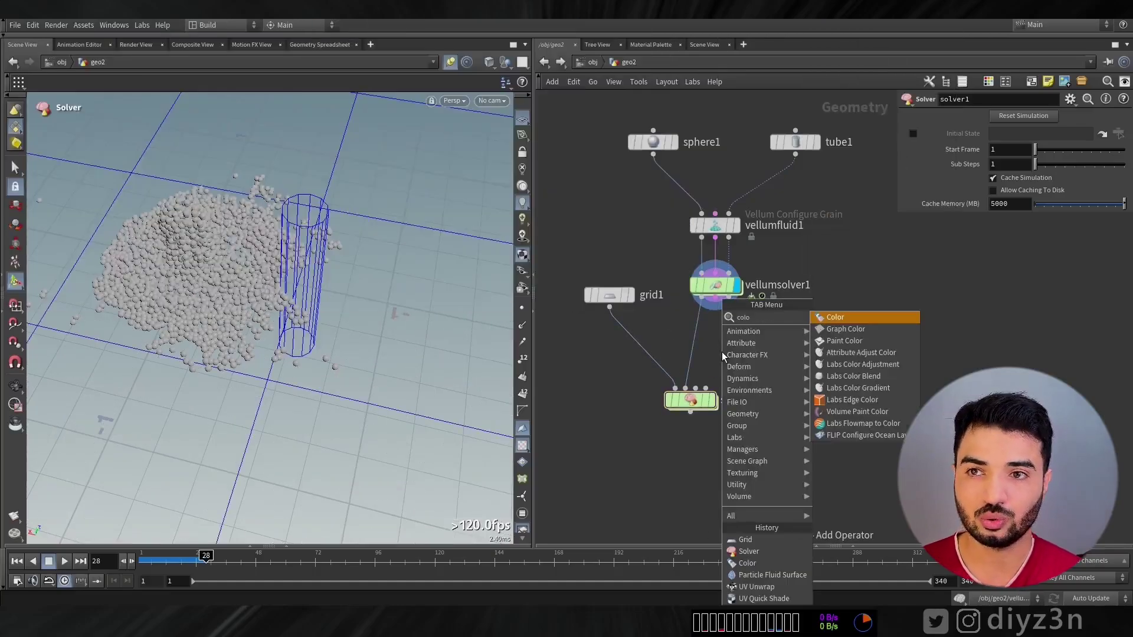
pyautogui.click(832, 317)
pyautogui.click(700, 335)
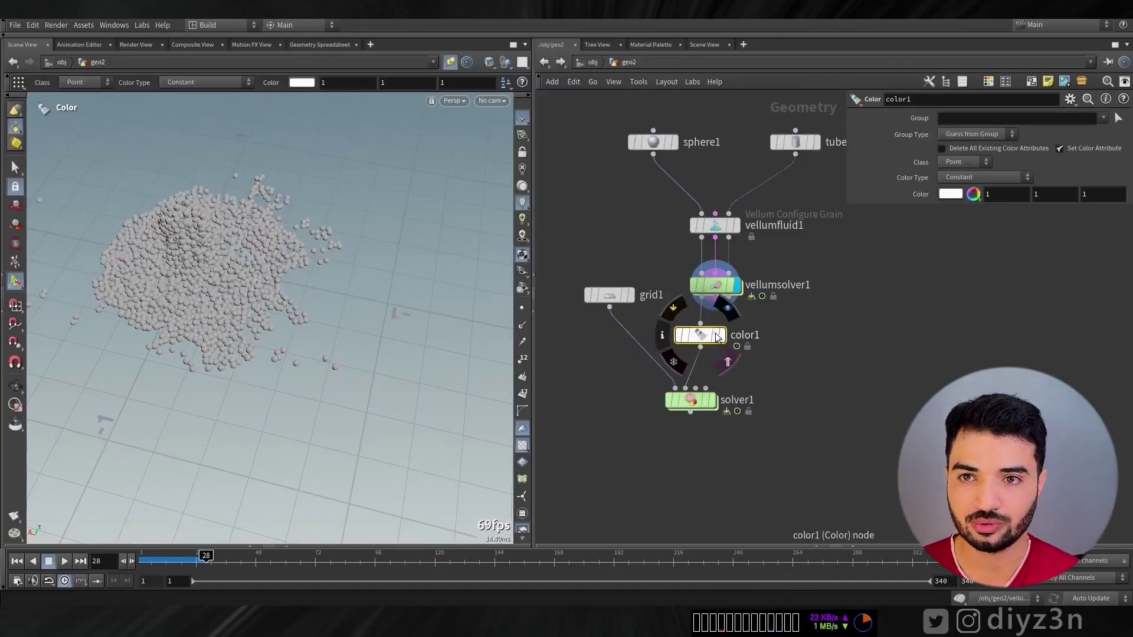
# Step: Set the Color node's constant color to pure red (1, 0, 0) and display the node
pyautogui.click(951, 194)
pyautogui.click(911, 121)
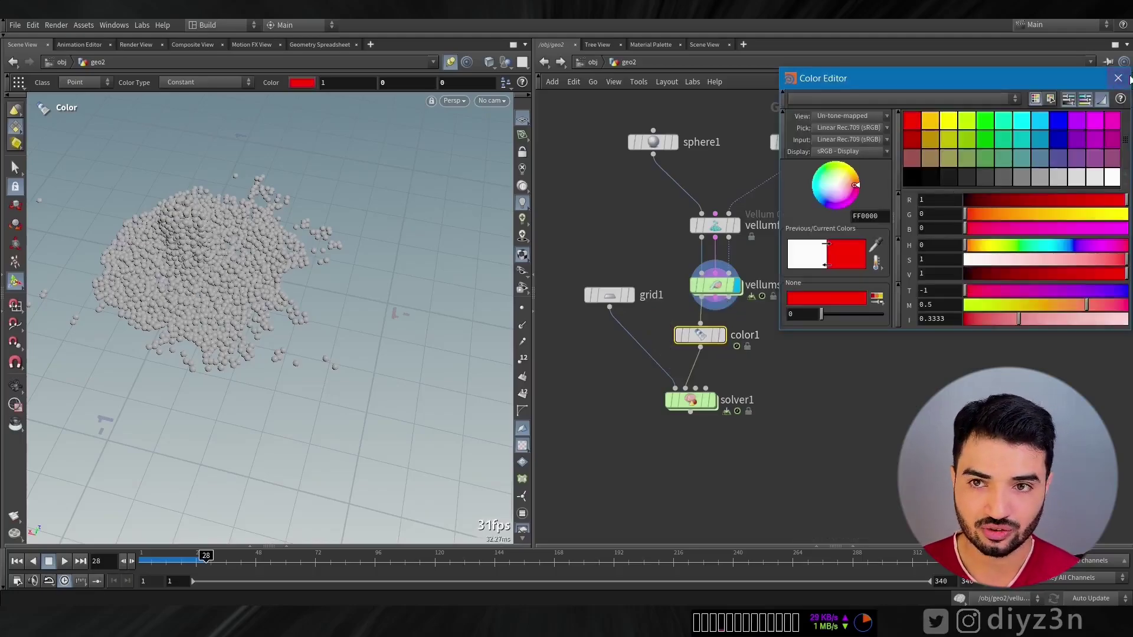
pyautogui.click(1117, 78)
pyautogui.click(722, 335)
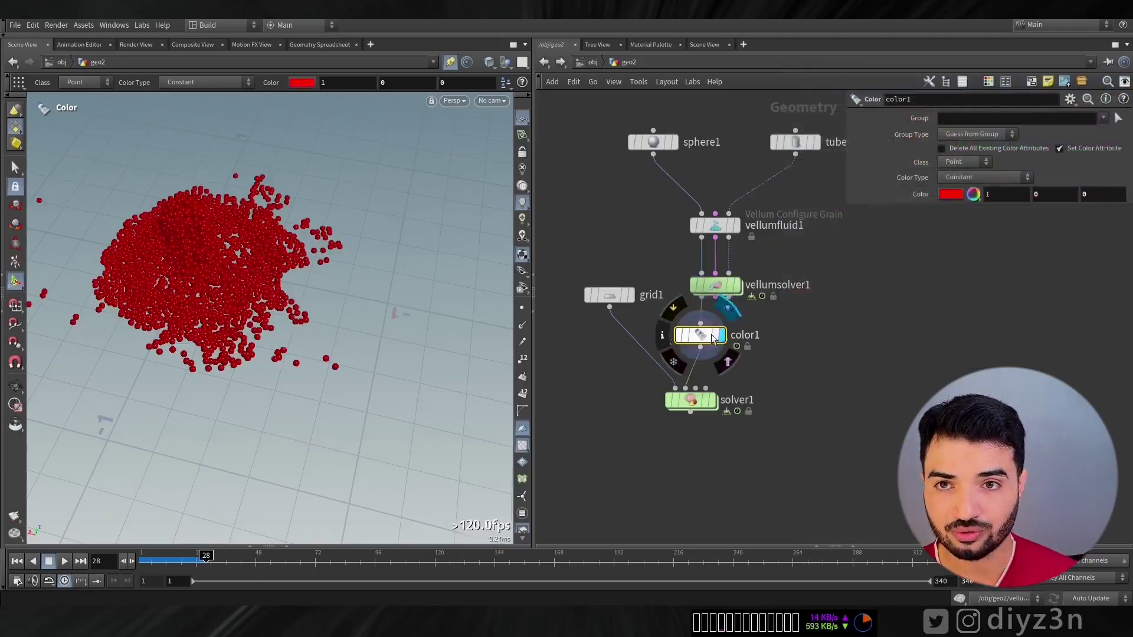
# Step: View the grid output, display the Solver and return to frame 1
pyautogui.click(633, 296)
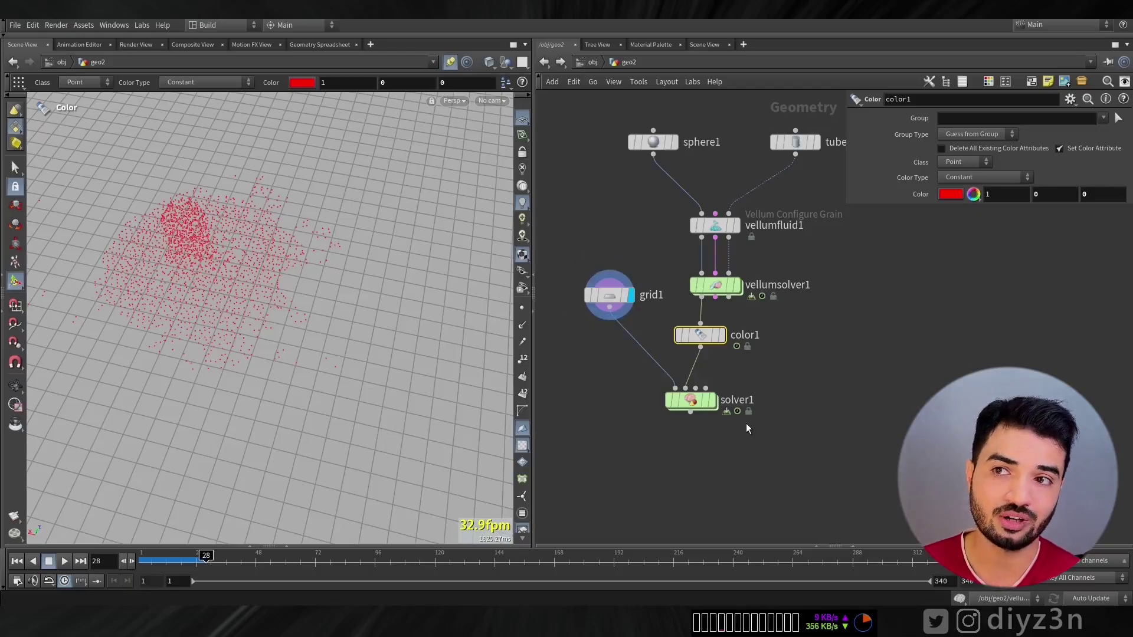
pyautogui.click(712, 401)
pyautogui.click(21, 563)
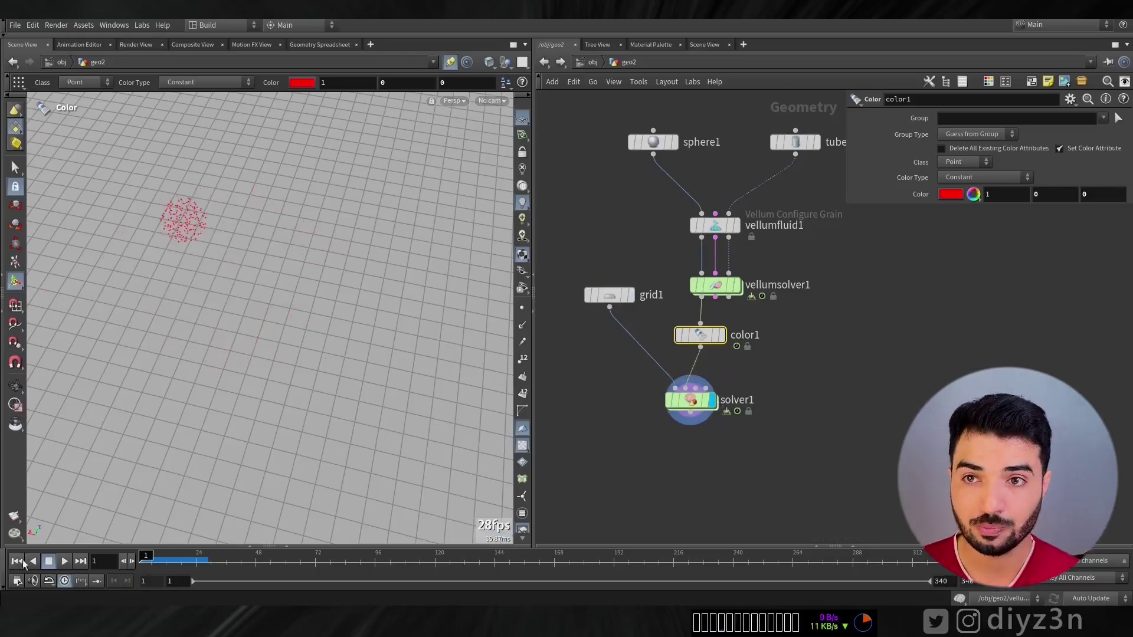
# Step: Open solver1's inner network and rearrange the OUT, Input_1 and Input_2 nodes to make room for a new node
pyautogui.click(692, 400)
pyautogui.doubleClick(691, 400)
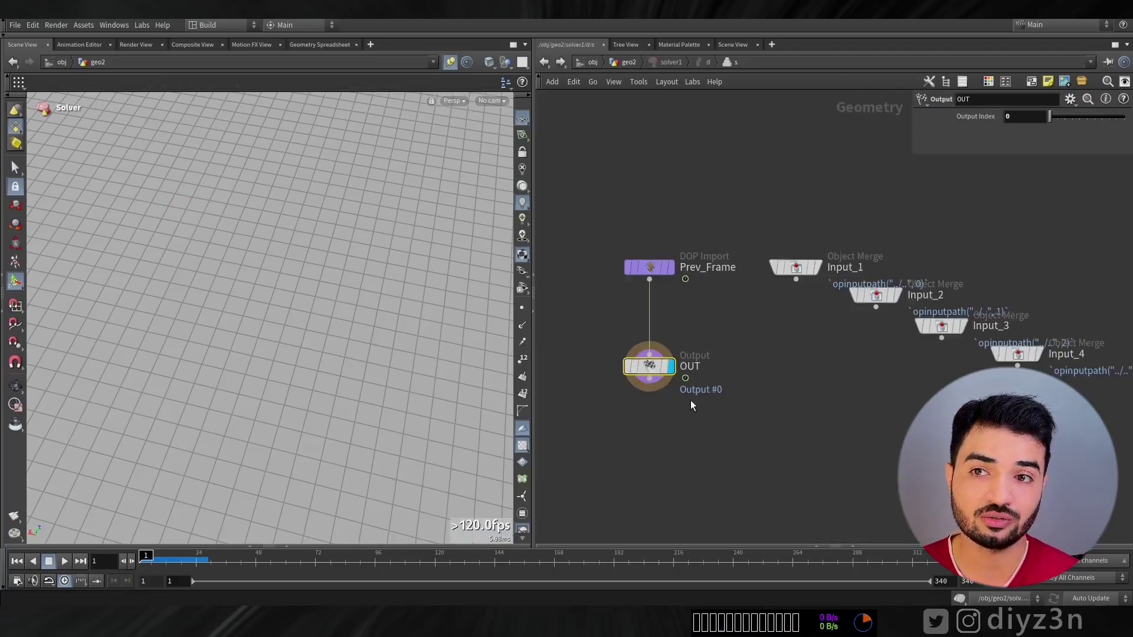
pyautogui.moveTo(659, 375); pyautogui.dragTo(659, 447)
pyautogui.moveTo(796, 267); pyautogui.dragTo(778, 223)
pyautogui.moveTo(883, 287); pyautogui.dragTo(822, 280)
# Step: Insert an Attribute Transfer node between Prev_Frame and OUT and connect Input_2 as its source
pyautogui.press('Tab')
pyautogui.write('tr')
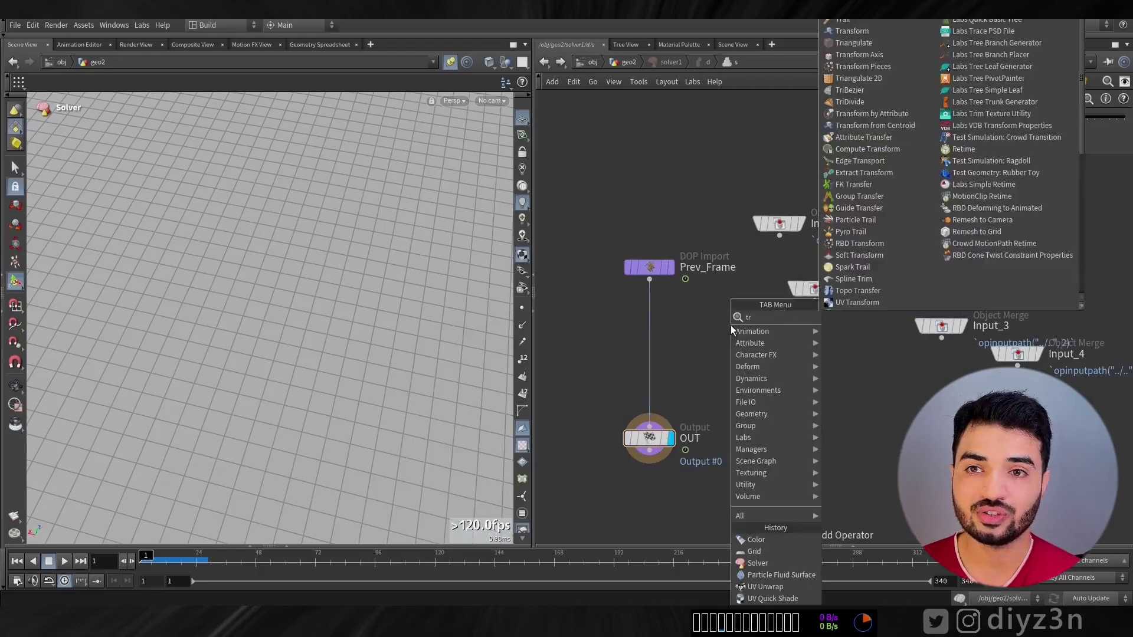
pyautogui.write('af')
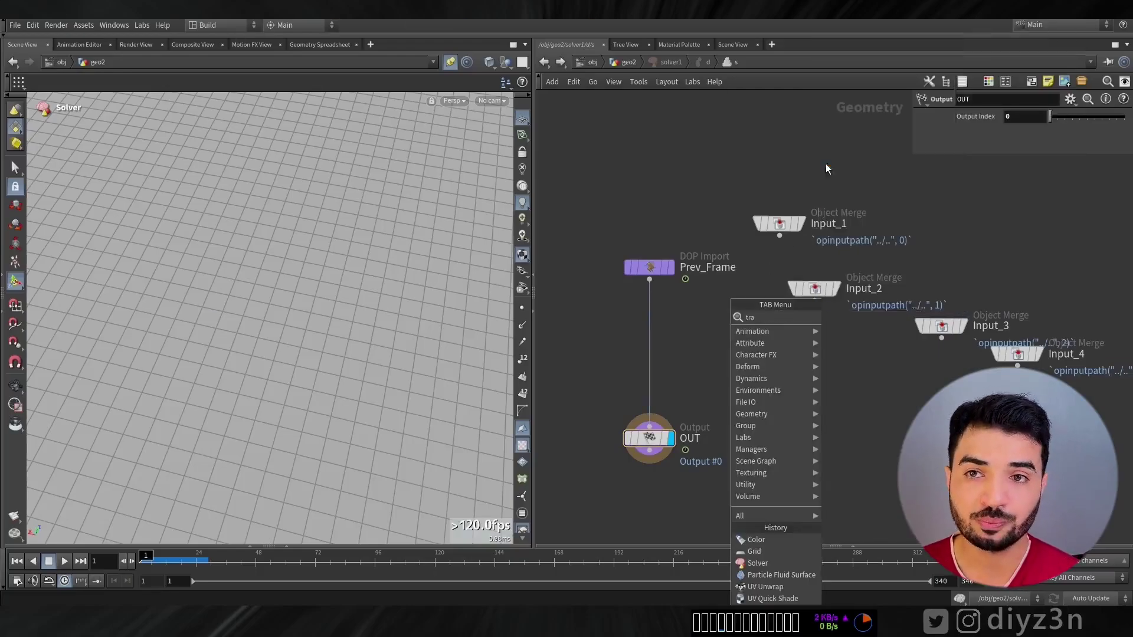
pyautogui.press('BackSpace')
pyautogui.write('n')
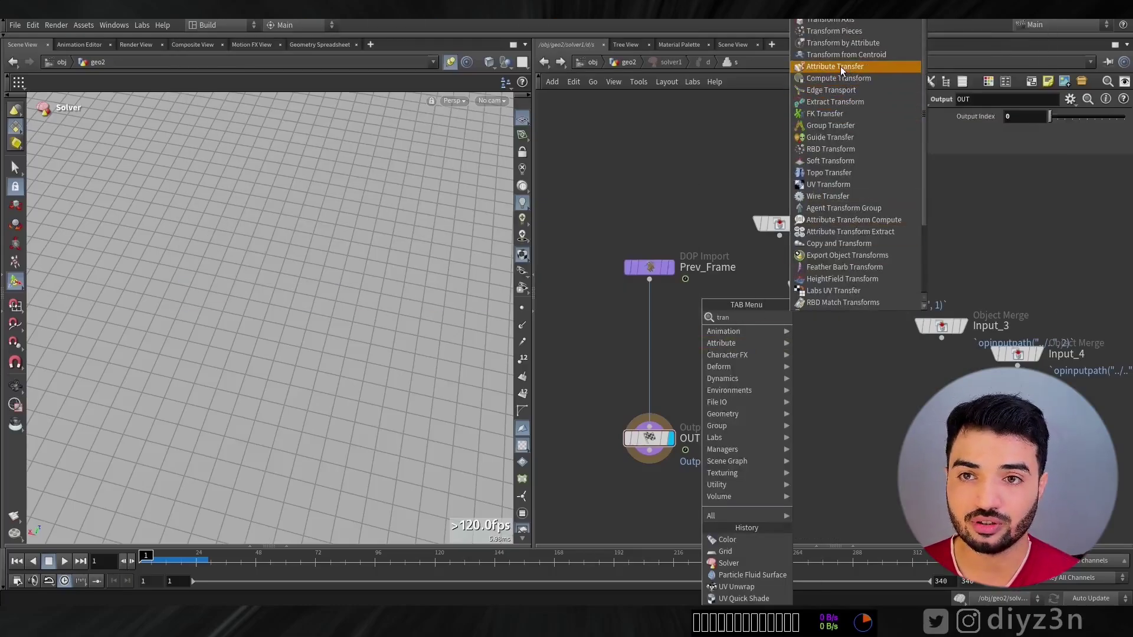
pyautogui.click(840, 66)
pyautogui.moveTo(660, 348); pyautogui.dragTo(814, 301)
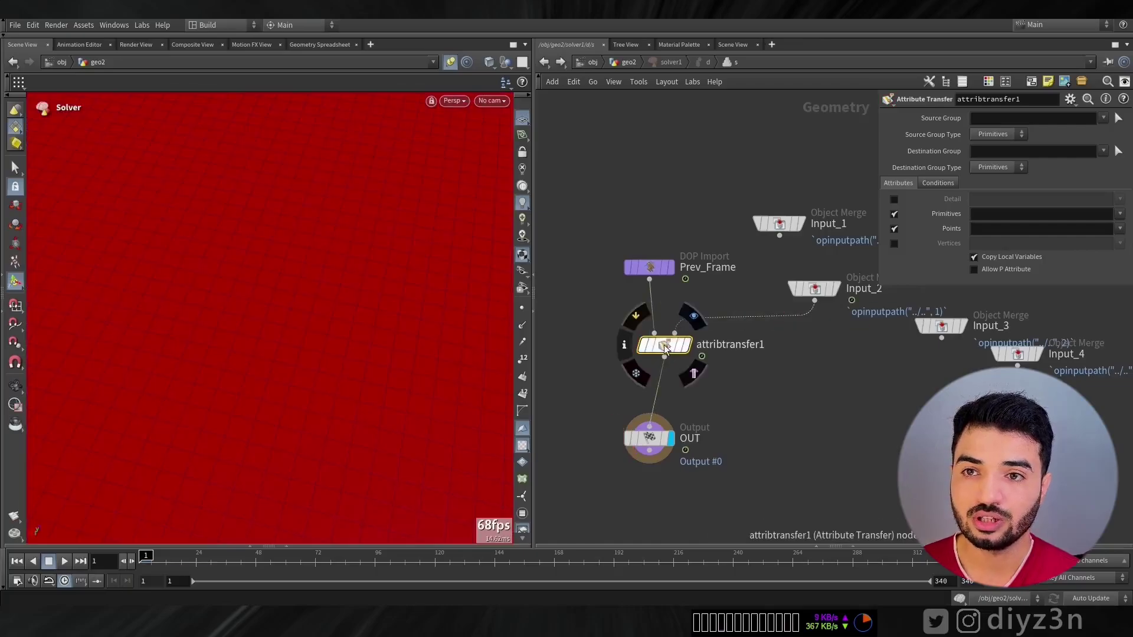
# Step: Set the Attribute Transfer's distance threshold to 0.22 and return to geo2
pyautogui.click(939, 183)
pyautogui.moveTo(1053, 243); pyautogui.dragTo(1018, 246)
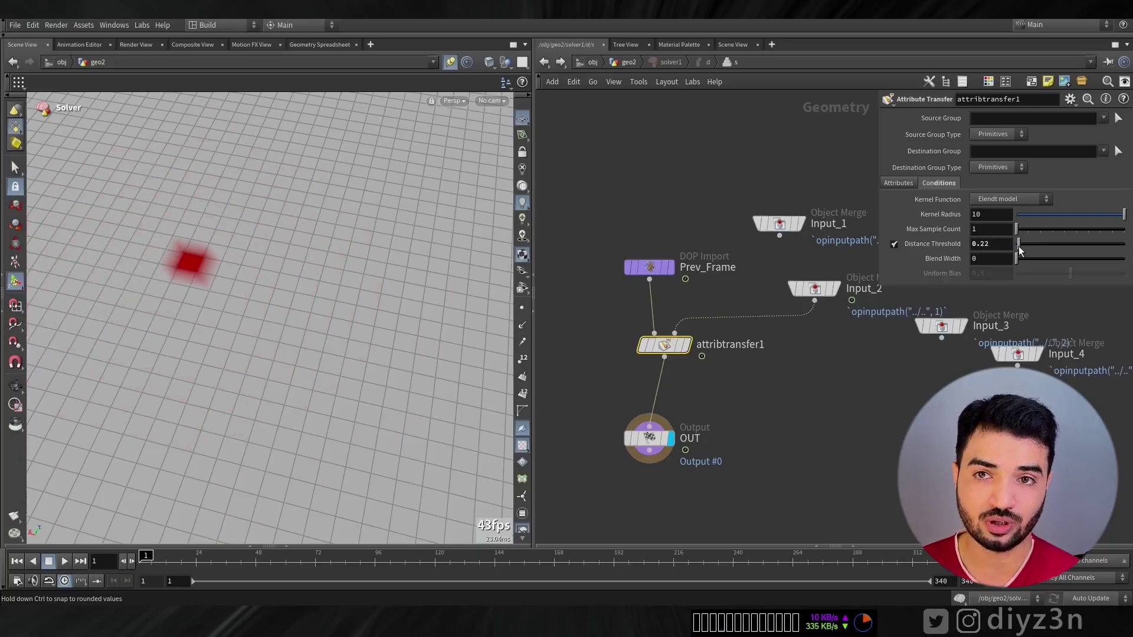
pyautogui.click(630, 62)
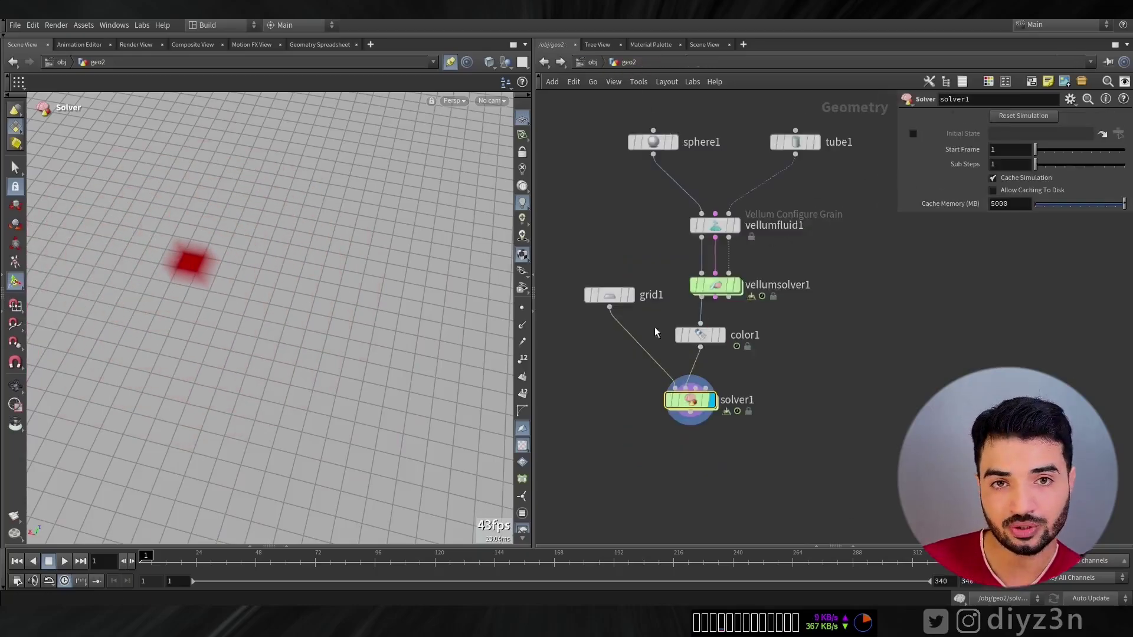
# Step: Set the size of grid1 to 2 by 2
pyautogui.click(608, 295)
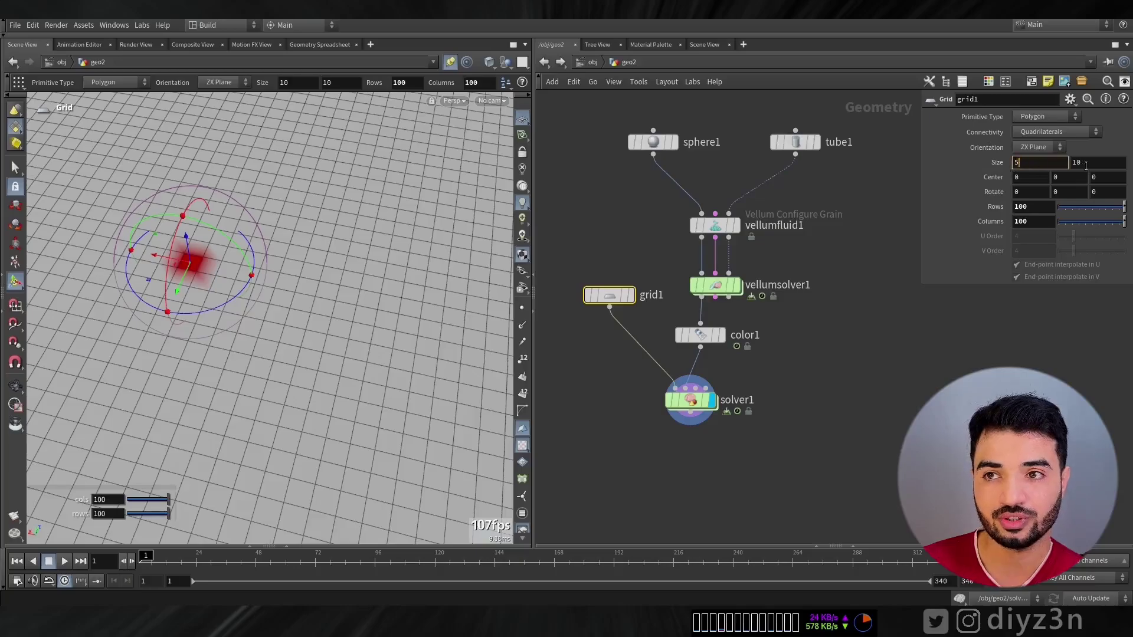
pyautogui.click(1085, 165)
pyautogui.write('5')
pyautogui.click(1071, 177)
pyautogui.doubleClick(1042, 163)
pyautogui.write('2')
pyautogui.doubleClick(1076, 163)
pyautogui.write('2')
pyautogui.click(1076, 179)
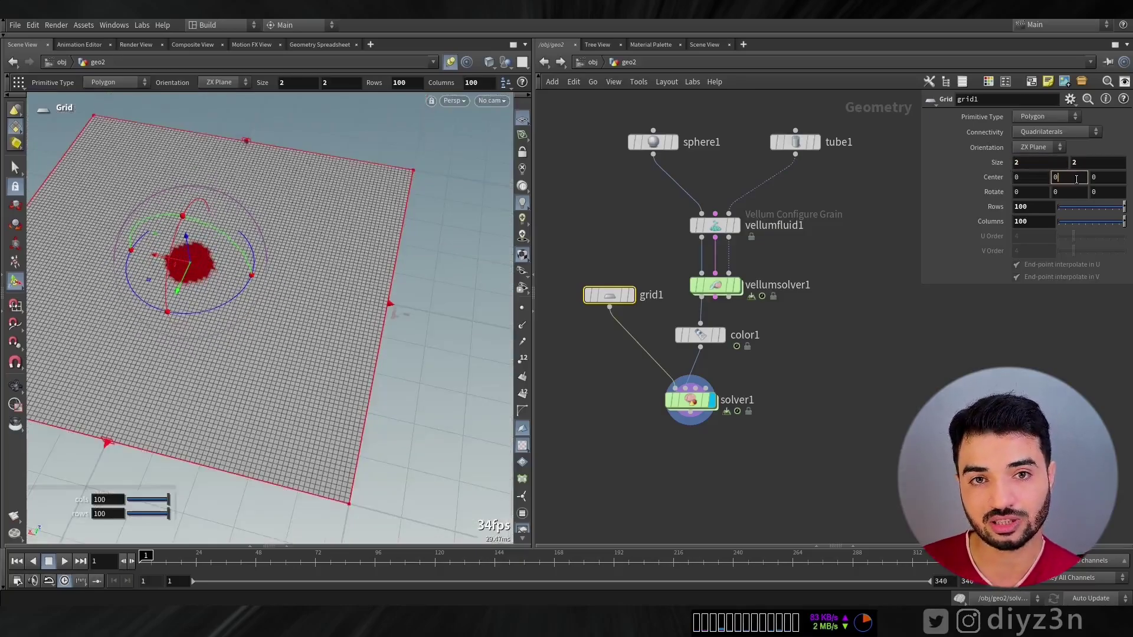
# Step: Play the Solver result on the grid and scrub to frame 47
pyautogui.click(687, 406)
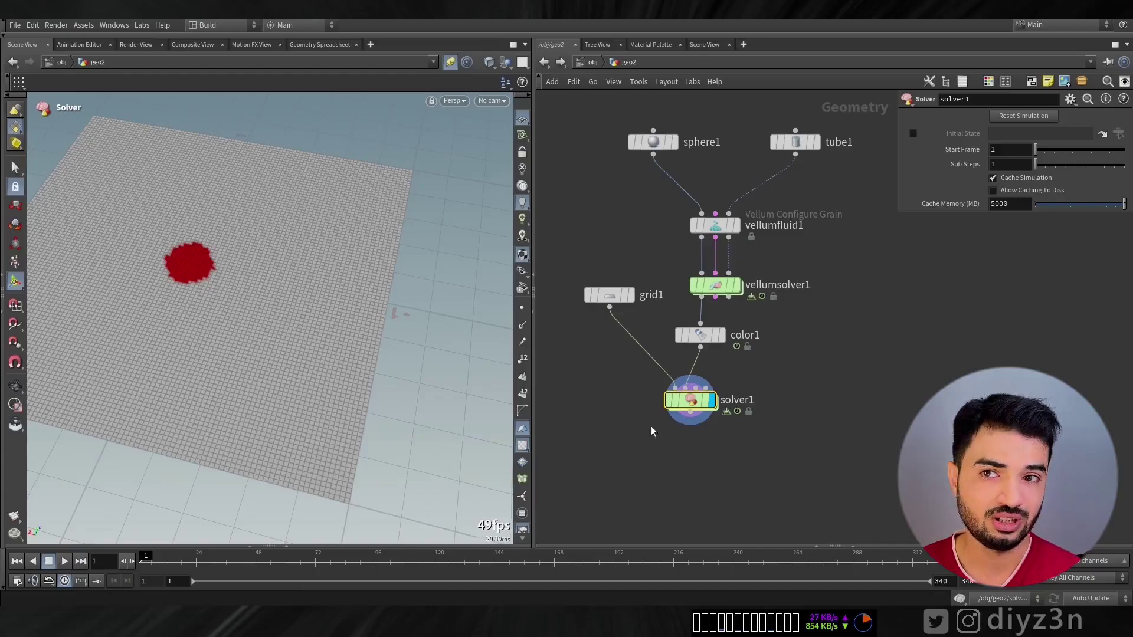
pyautogui.click(64, 561)
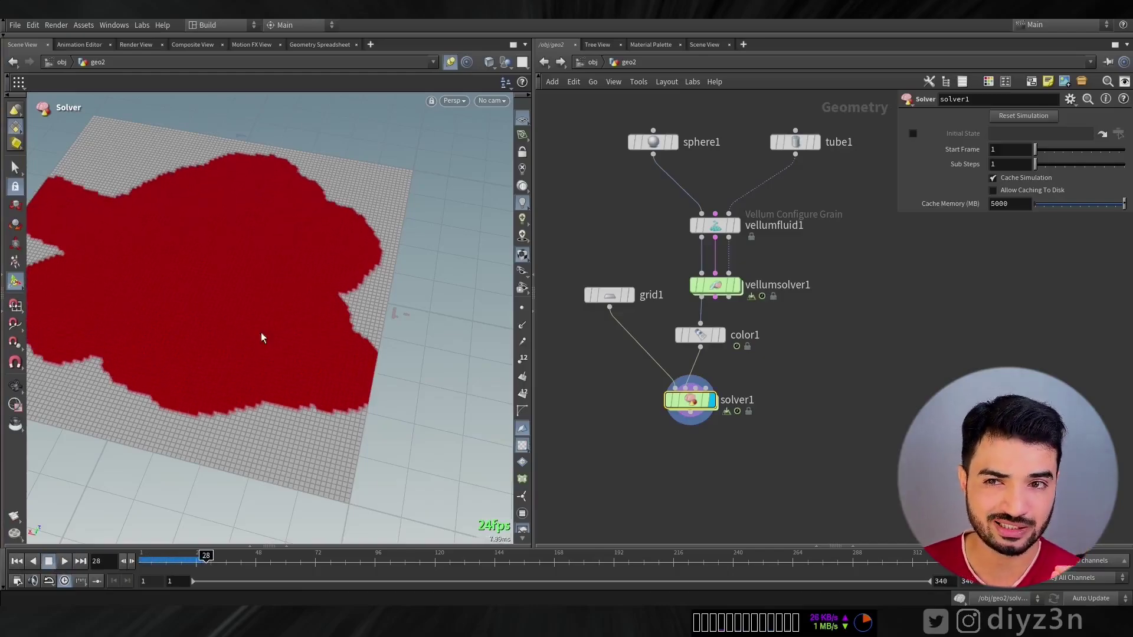
pyautogui.moveTo(205, 560); pyautogui.dragTo(255, 540)
# Step: Compare the outputs of the grid, Color and Solver nodes, scrubbing back to frame 1
pyautogui.moveTo(610, 297); pyautogui.dragTo(583, 337)
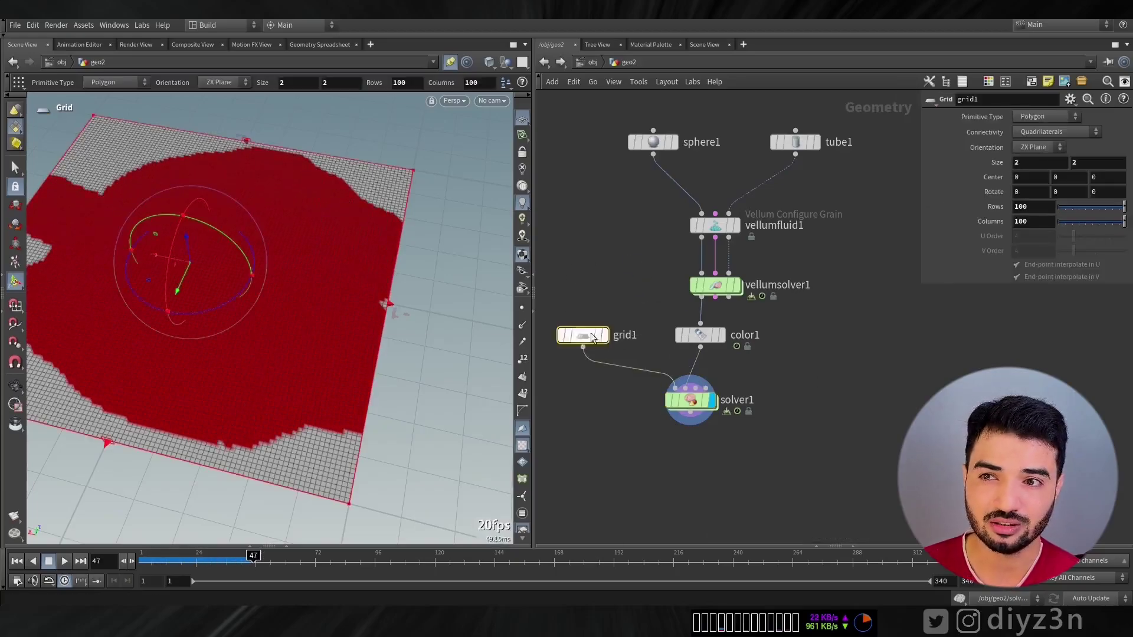
pyautogui.click(604, 335)
pyautogui.click(722, 335)
pyautogui.moveTo(177, 561); pyautogui.dragTo(139, 581)
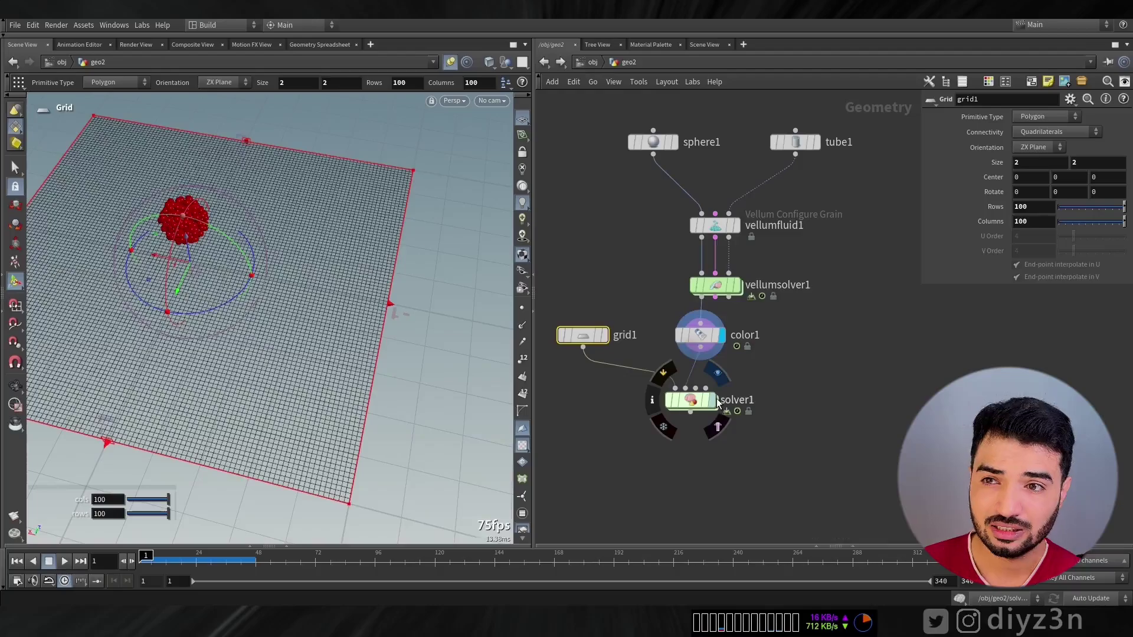
pyautogui.click(714, 400)
# Step: Delete grid1 and rewire solver1 with color1 in its first input and tube1 in its second
pyautogui.moveTo(688, 399); pyautogui.dragTo(692, 407)
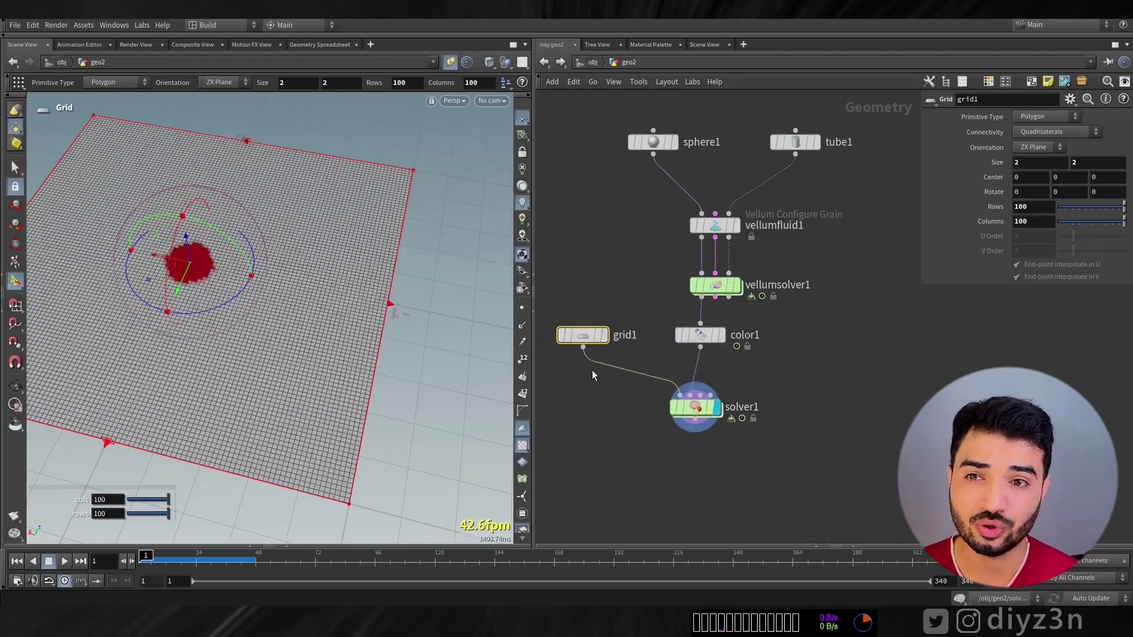
pyautogui.press('Delete')
pyautogui.moveTo(803, 144); pyautogui.dragTo(872, 282)
pyautogui.moveTo(685, 398); pyautogui.dragTo(698, 421)
pyautogui.moveTo(700, 351); pyautogui.dragTo(859, 319)
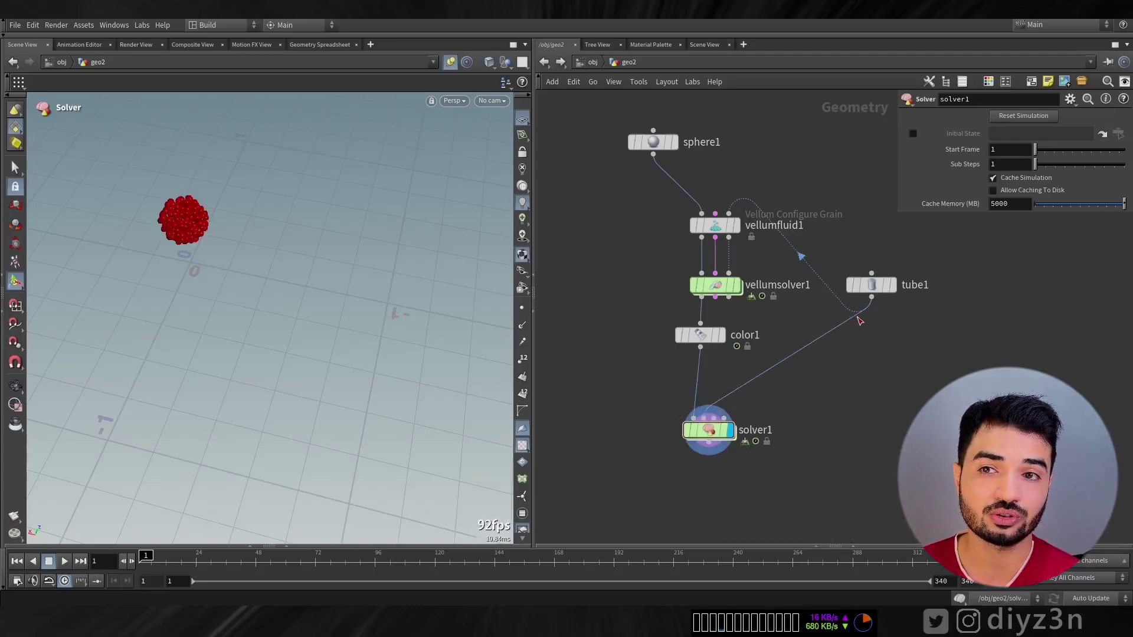
# Step: Play the simulation while checking the Solver's inner network, and replay it in geo2 with color1 displayed
pyautogui.doubleClick(710, 431)
pyautogui.click(65, 562)
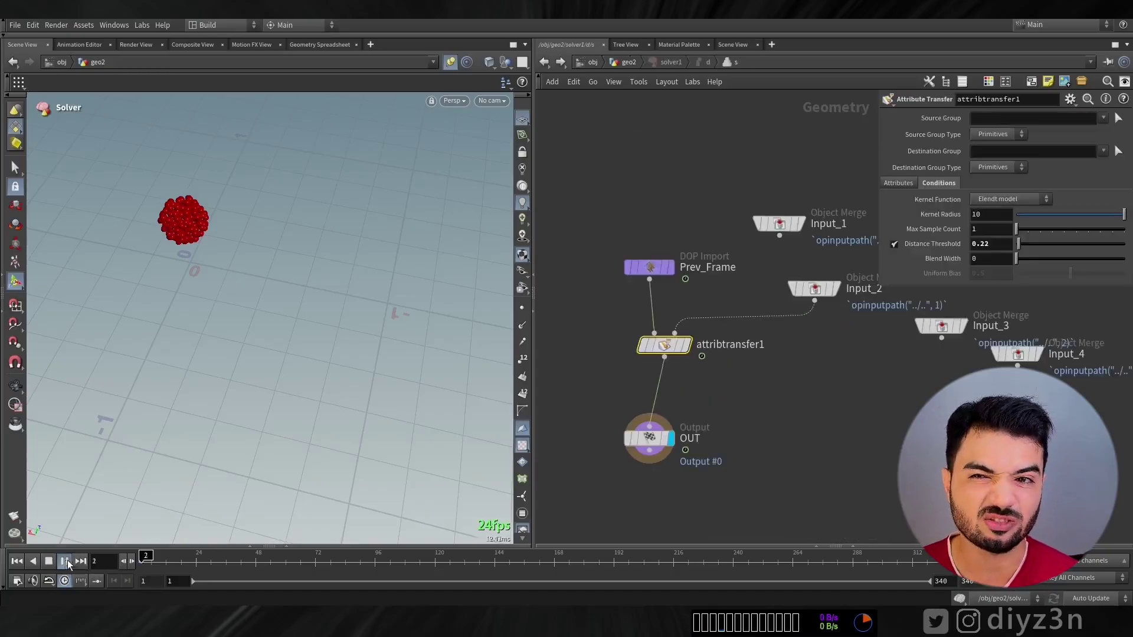
pyautogui.click(626, 63)
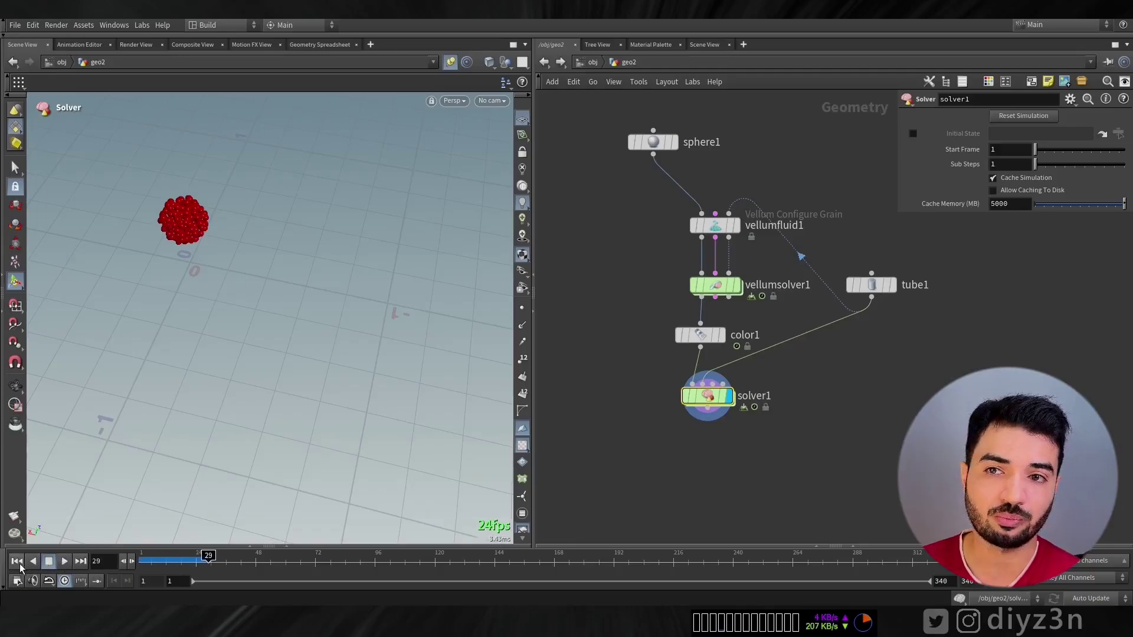
pyautogui.click(721, 334)
pyautogui.click(65, 561)
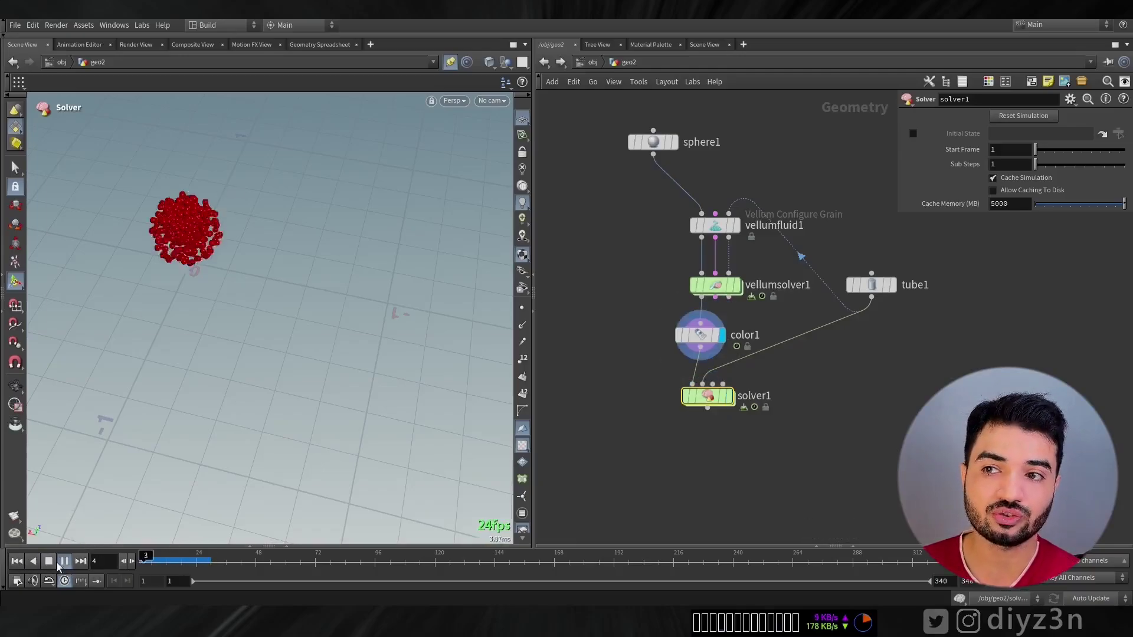
# Step: Inside solver1, connect Input_1 to attribtransfer1's first input in place of Prev_Frame, and play the simulation from frame 1 to 58
pyautogui.click(47, 563)
pyautogui.click(16, 561)
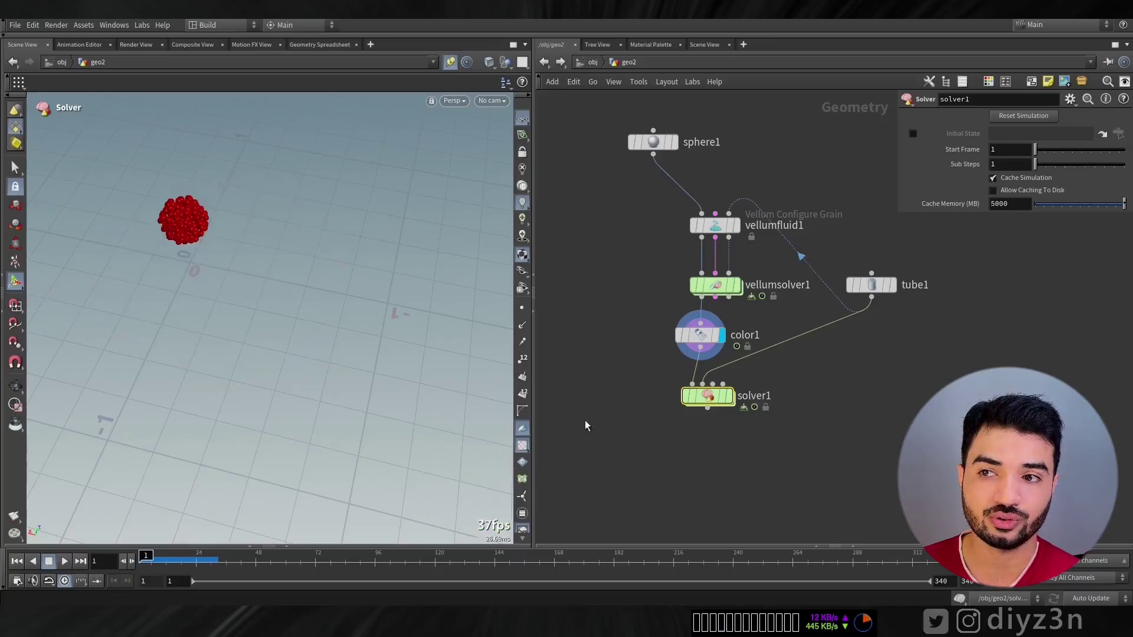
pyautogui.click(727, 396)
pyautogui.doubleClick(722, 400)
pyautogui.moveTo(658, 269); pyautogui.dragTo(611, 229)
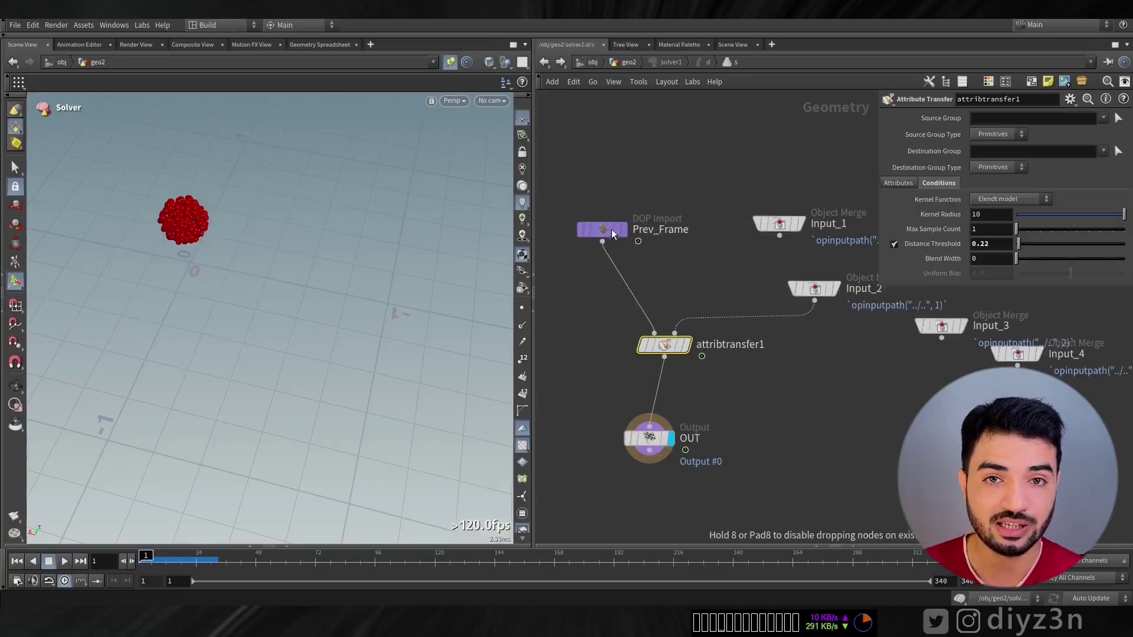
pyautogui.moveTo(779, 235); pyautogui.dragTo(655, 333)
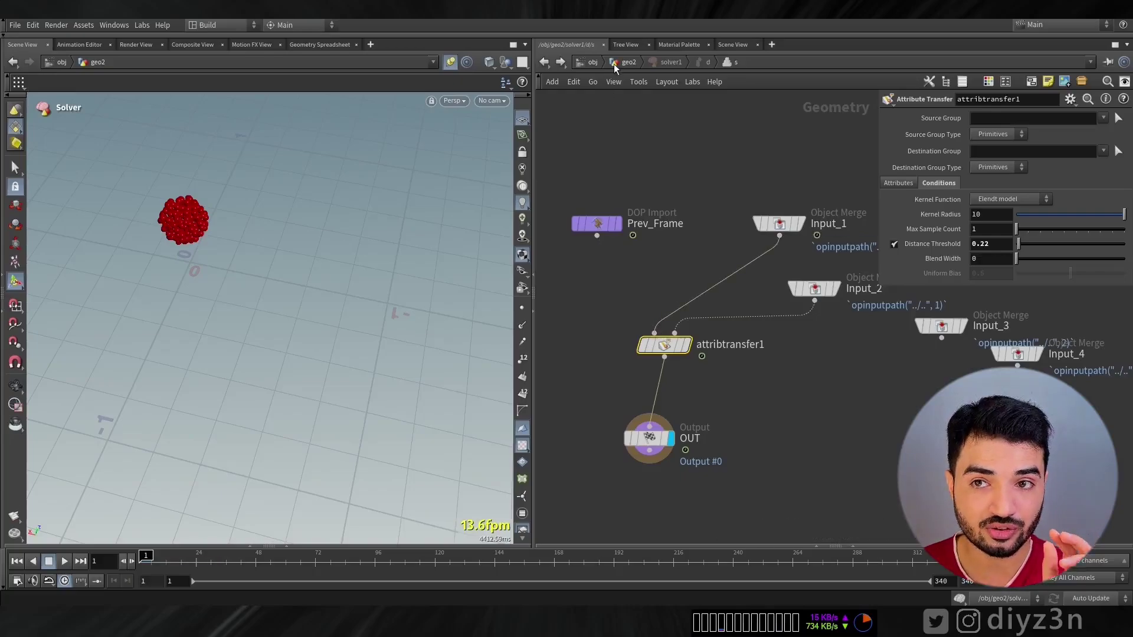
pyautogui.click(64, 561)
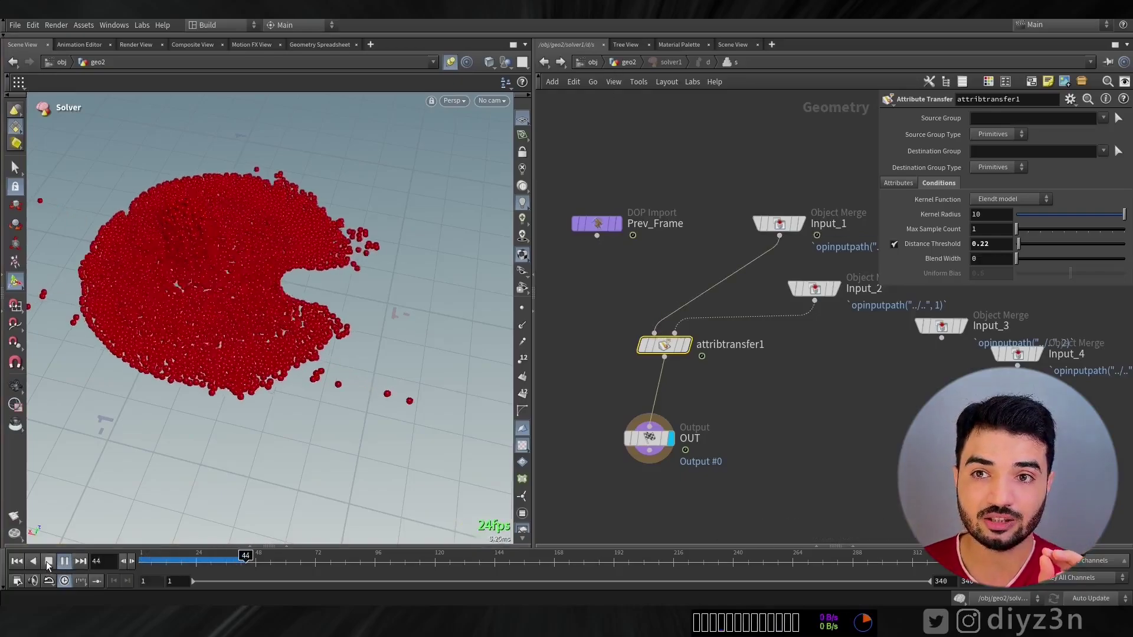
pyautogui.click(48, 562)
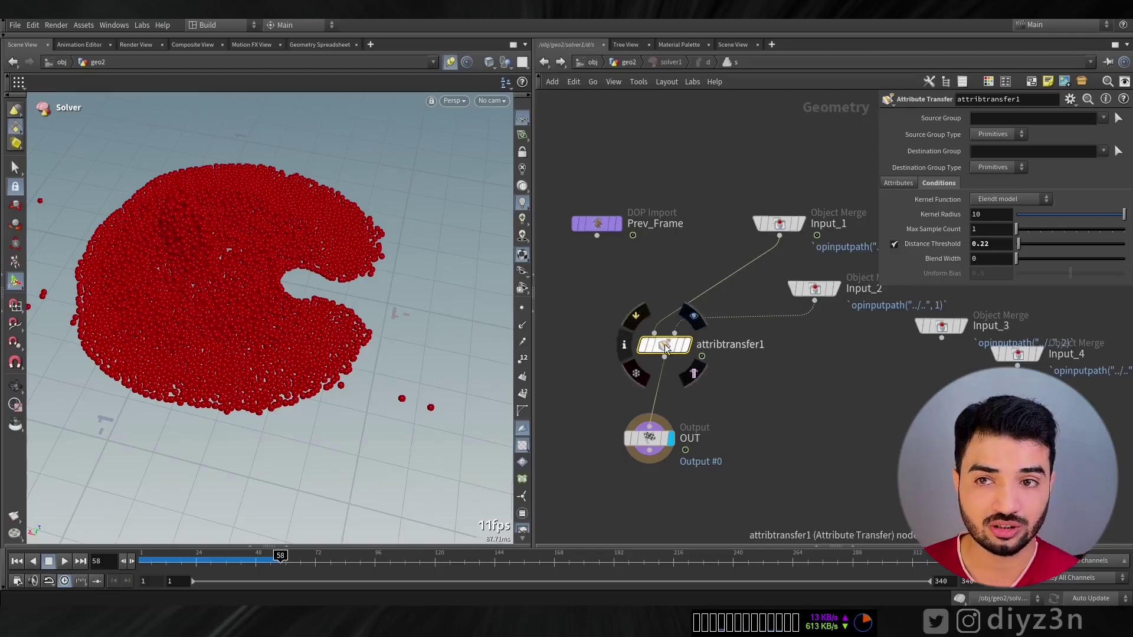
# Step: Move color1 between tube1 and solver1's second input, and set attribtransfer1's Distance Threshold to 0.55
pyautogui.click(623, 63)
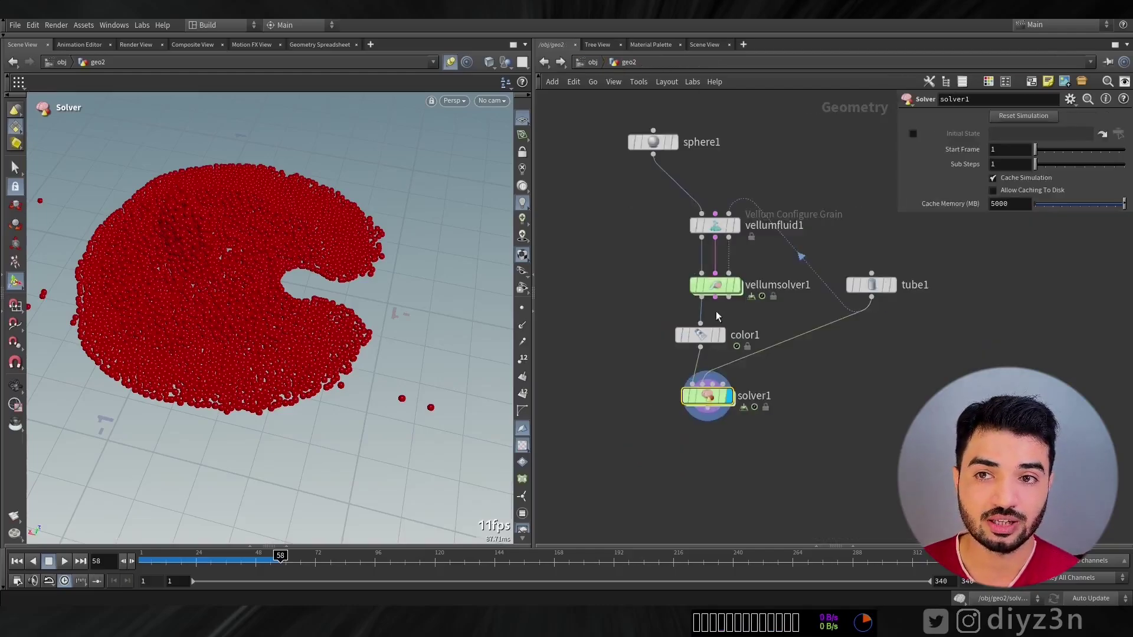
pyautogui.moveTo(700, 334); pyautogui.dragTo(787, 335)
pyautogui.doubleClick(711, 396)
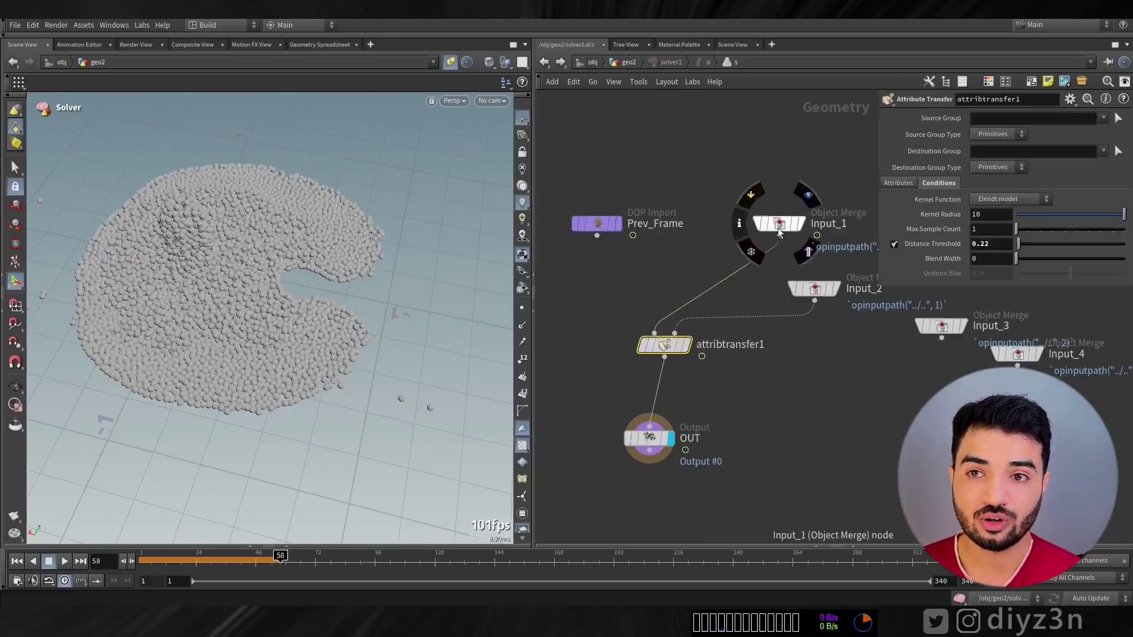
pyautogui.moveTo(1017, 243)
pyautogui.mouseDown()
pyautogui.moveTo(1032, 247)
pyautogui.moveTo(1023, 249)
pyautogui.mouseUp()
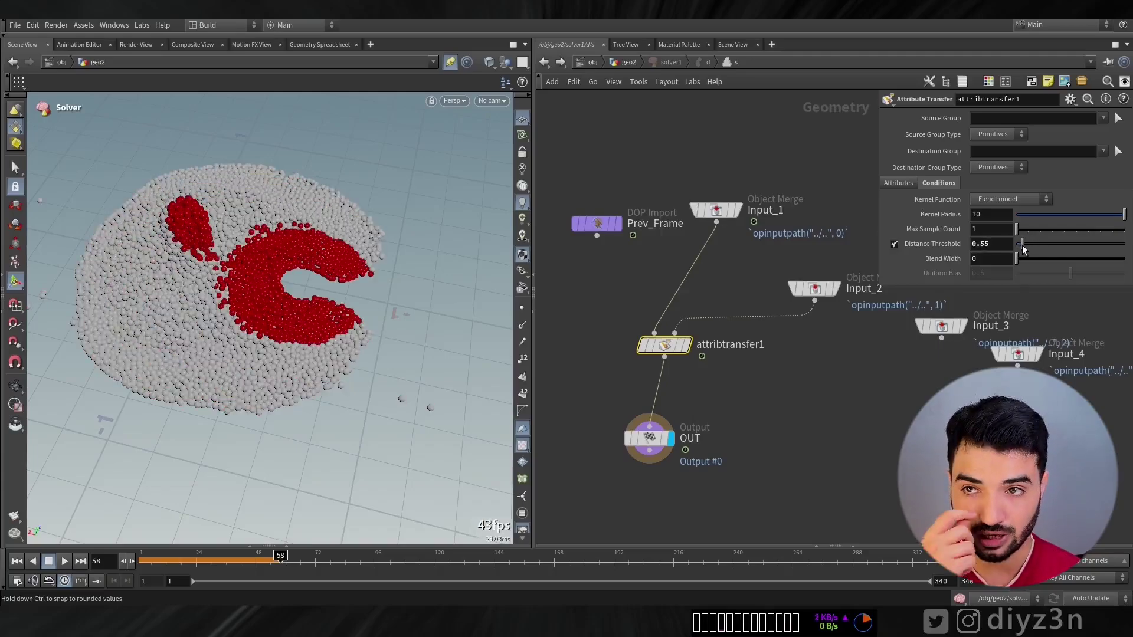
# Step: Play the solver1 result in geo2 from frame 1 to frame 116, and rewind to frame 1
pyautogui.click(630, 63)
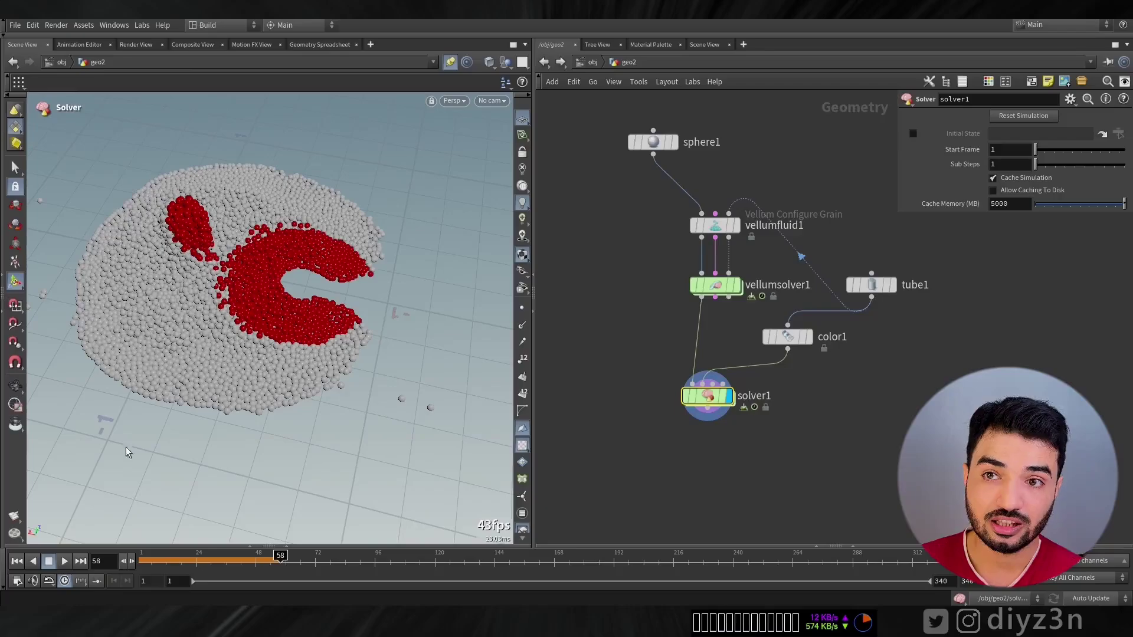
pyautogui.click(17, 562)
pyautogui.click(62, 562)
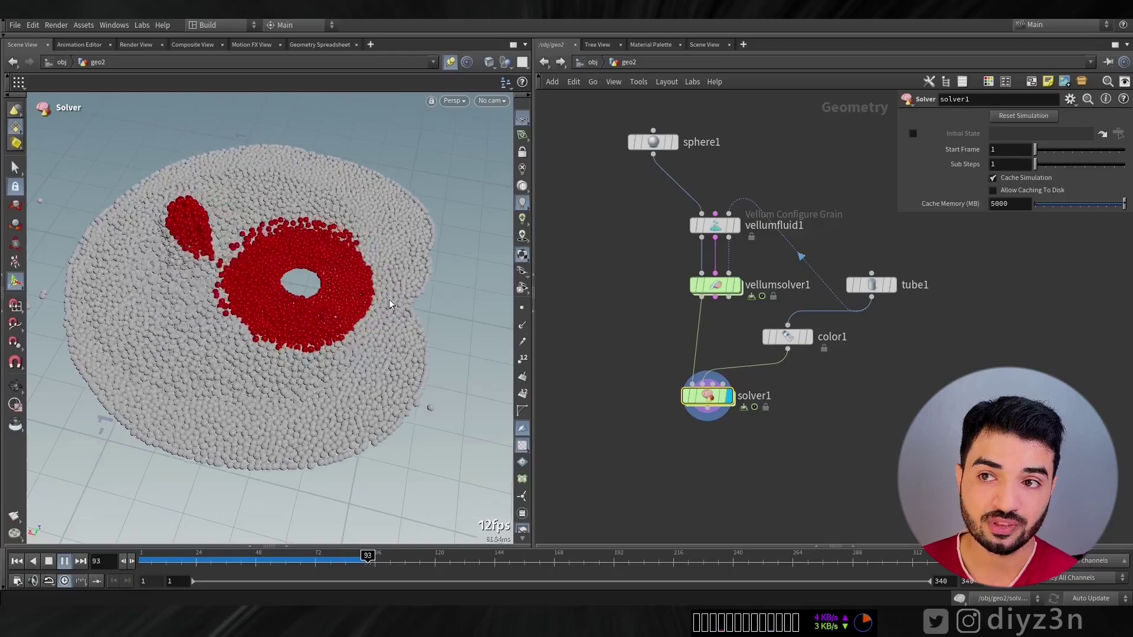
pyautogui.press('Up')
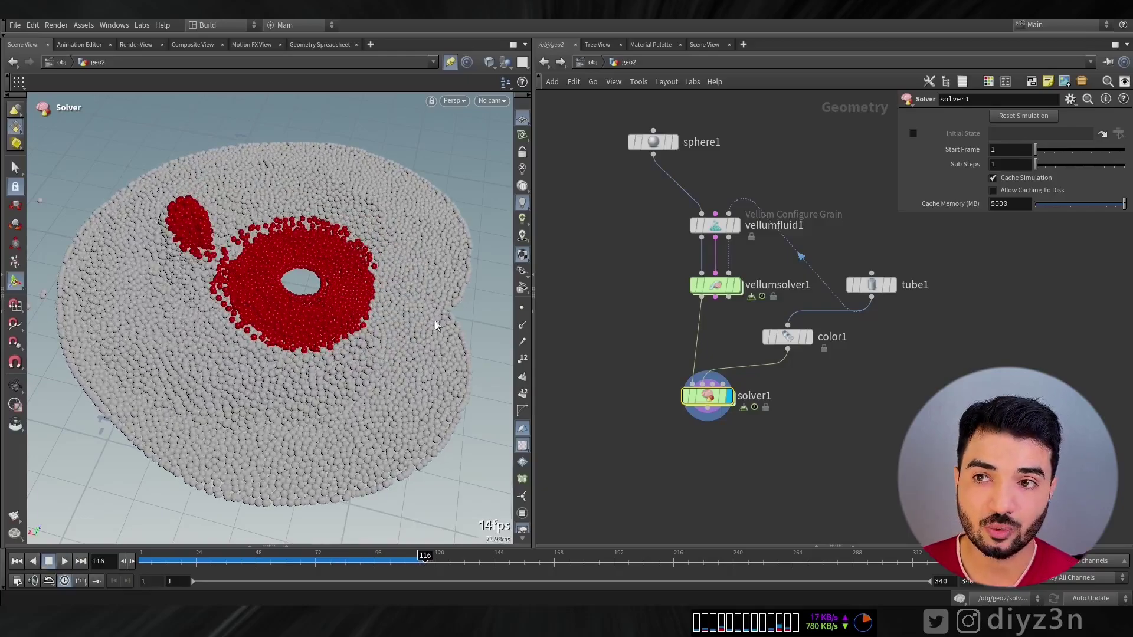
pyautogui.moveTo(704, 402)
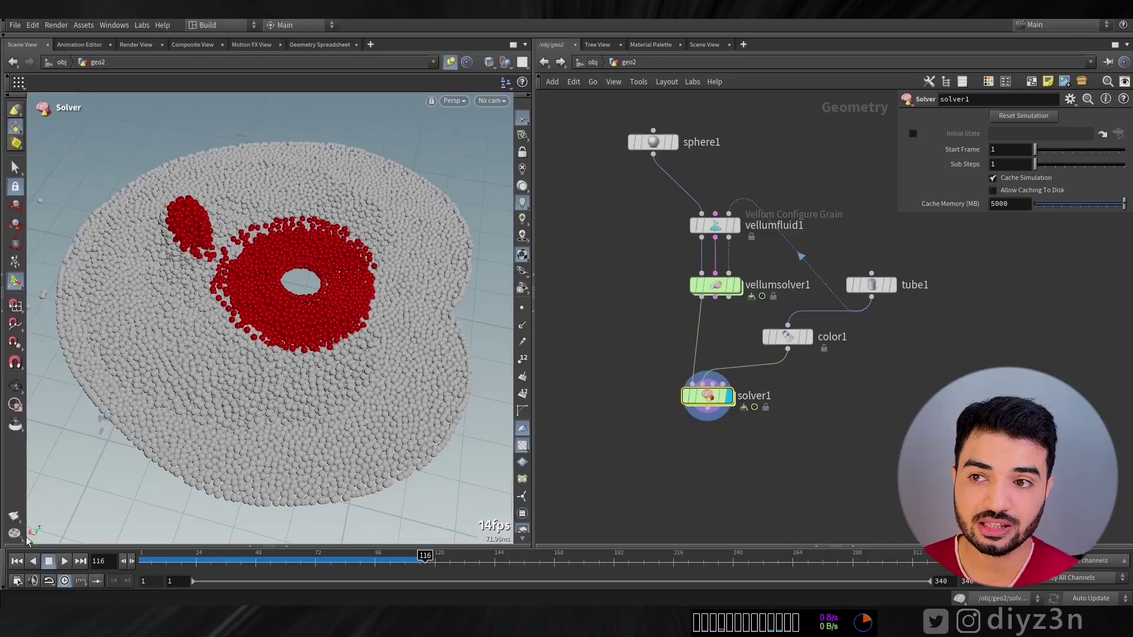
pyautogui.click(16, 562)
# Step: Inside solver1, rearrange Prev_Frame and Input_1 and delete the attribtransfer1 node
pyautogui.doubleClick(701, 398)
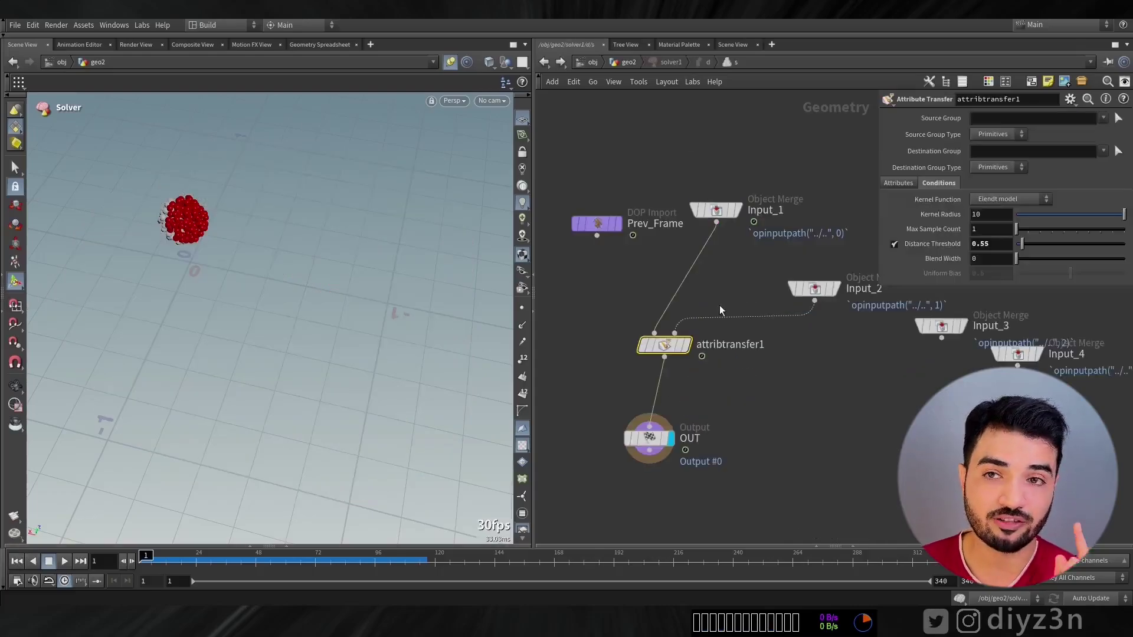
pyautogui.moveTo(632, 331); pyautogui.dragTo(577, 333)
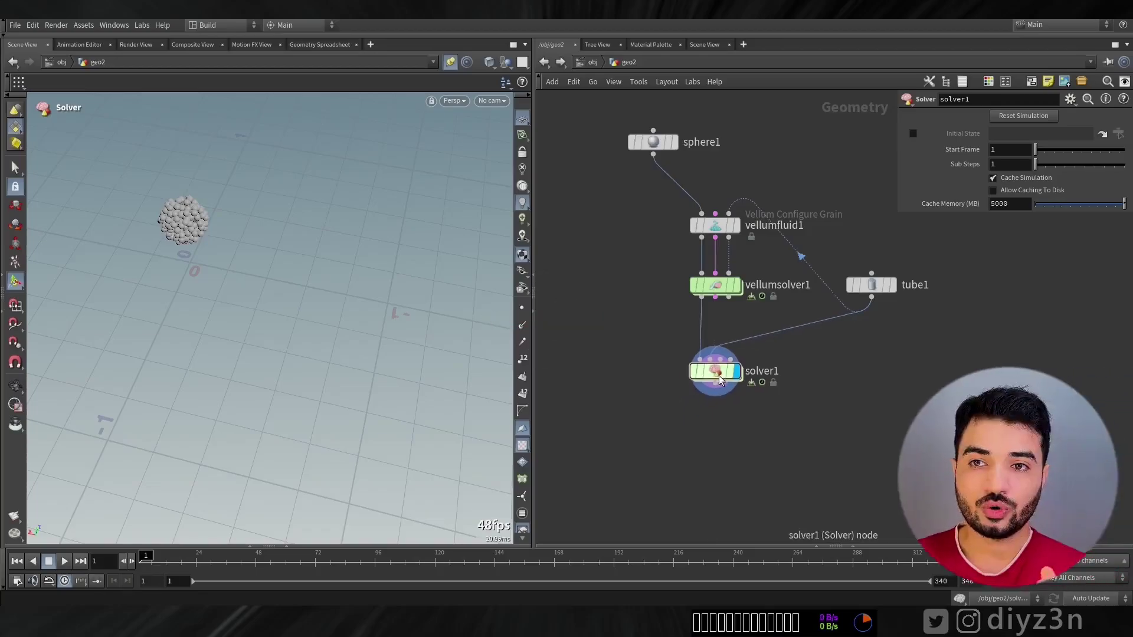
pyautogui.doubleClick(711, 381)
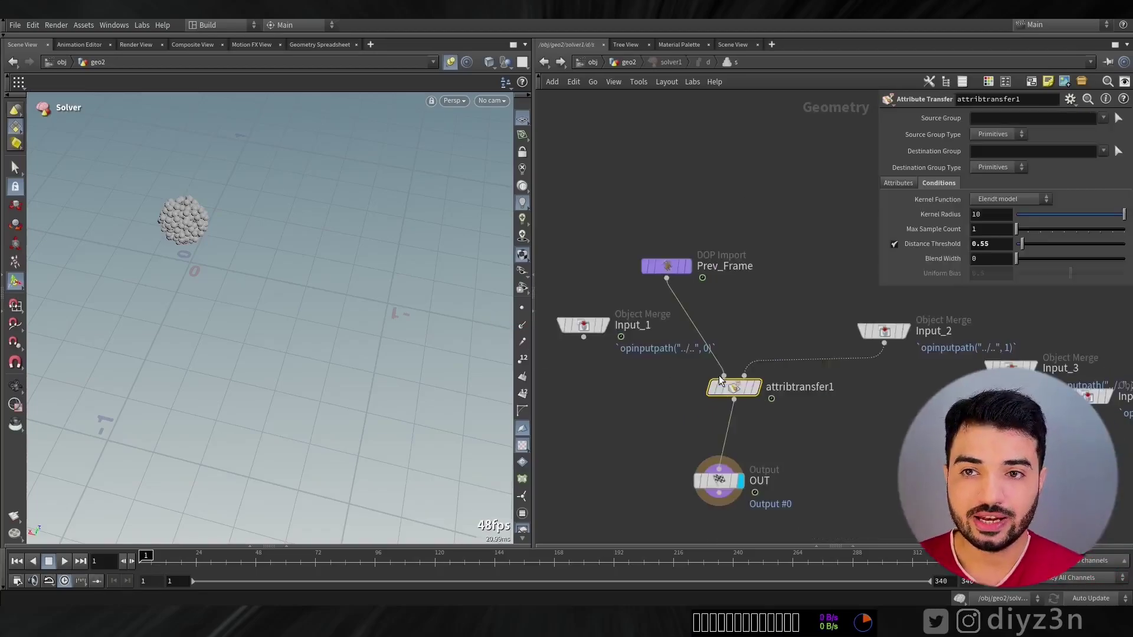
pyautogui.moveTo(853, 410); pyautogui.dragTo(866, 425, button='middle')
pyautogui.moveTo(720, 248); pyautogui.dragTo(771, 214)
pyautogui.click(786, 371)
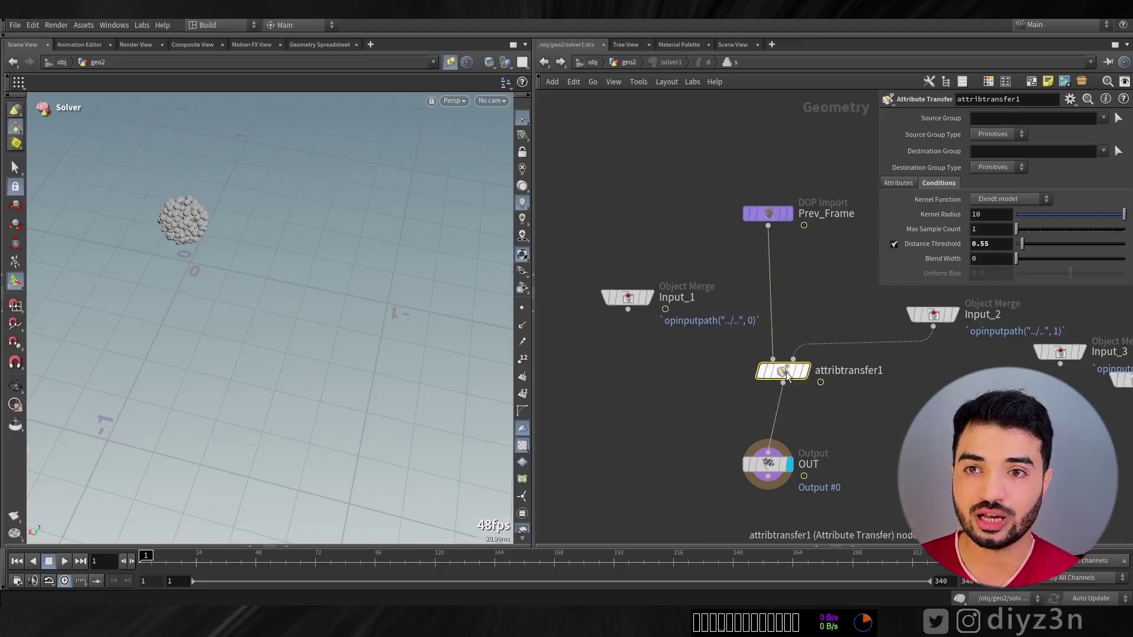
pyautogui.press('Delete')
pyautogui.moveTo(747, 328); pyautogui.dragTo(820, 350)
pyautogui.press('Delete')
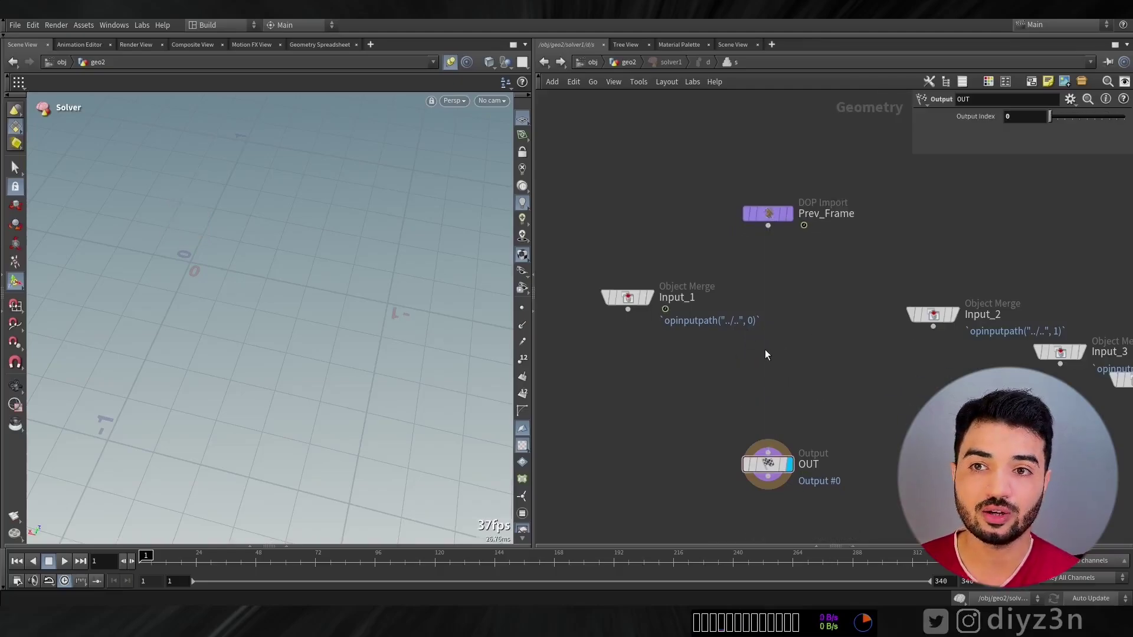
pyautogui.press('Tab')
pyautogui.write('gr')
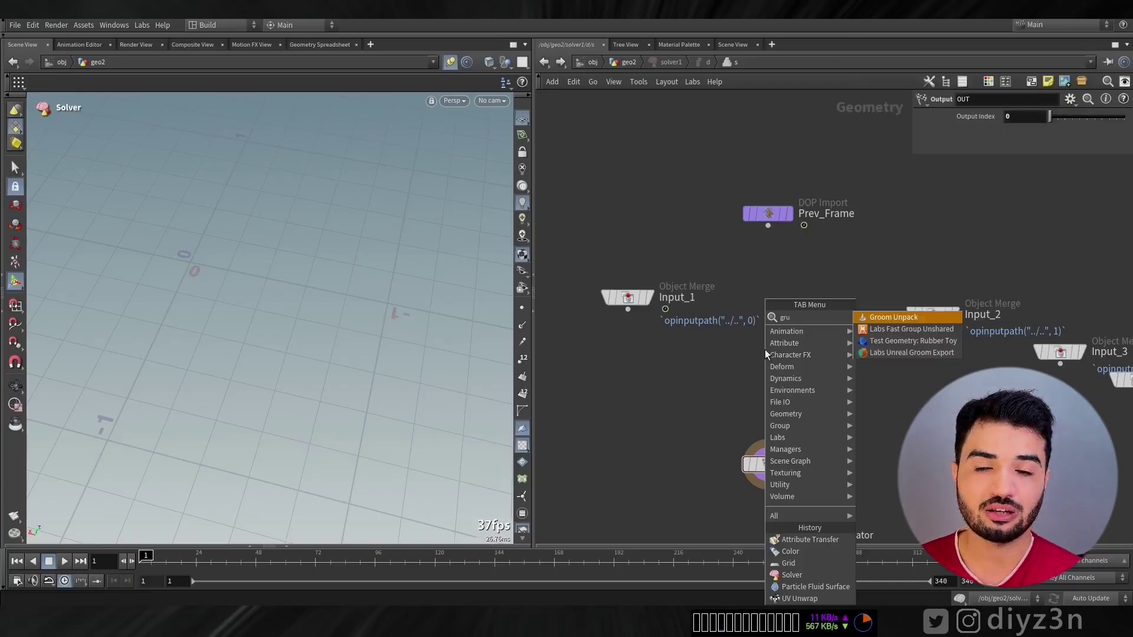
pyautogui.press('Escape')
pyautogui.press('Tab')
pyautogui.write('gr')
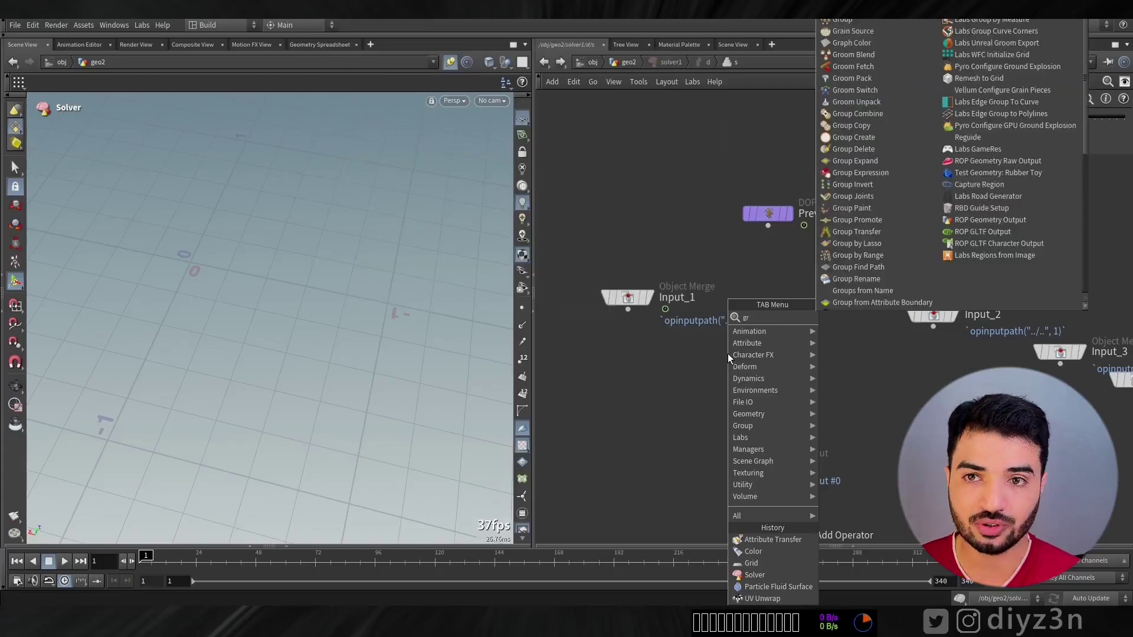
pyautogui.press('Escape')
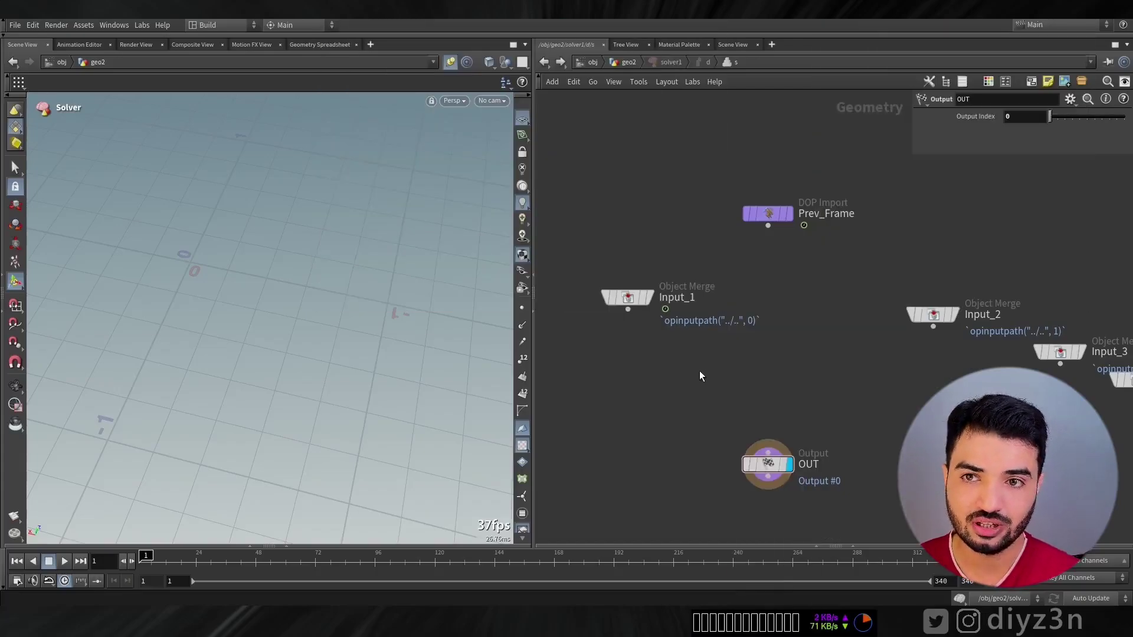
# Step: Add a Distance from Geometry node above OUT in the Solver's inner network, shifting Input_1 to make room
pyautogui.moveTo(625, 303); pyautogui.dragTo(646, 300)
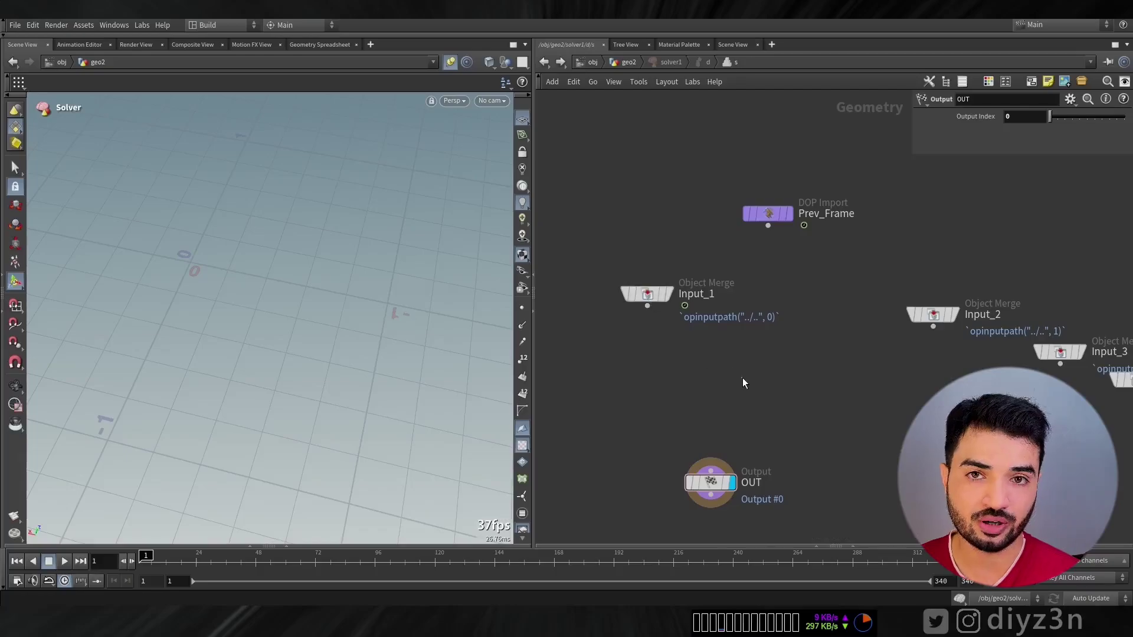
pyautogui.press('Tab')
pyautogui.write('d')
pyautogui.write('is')
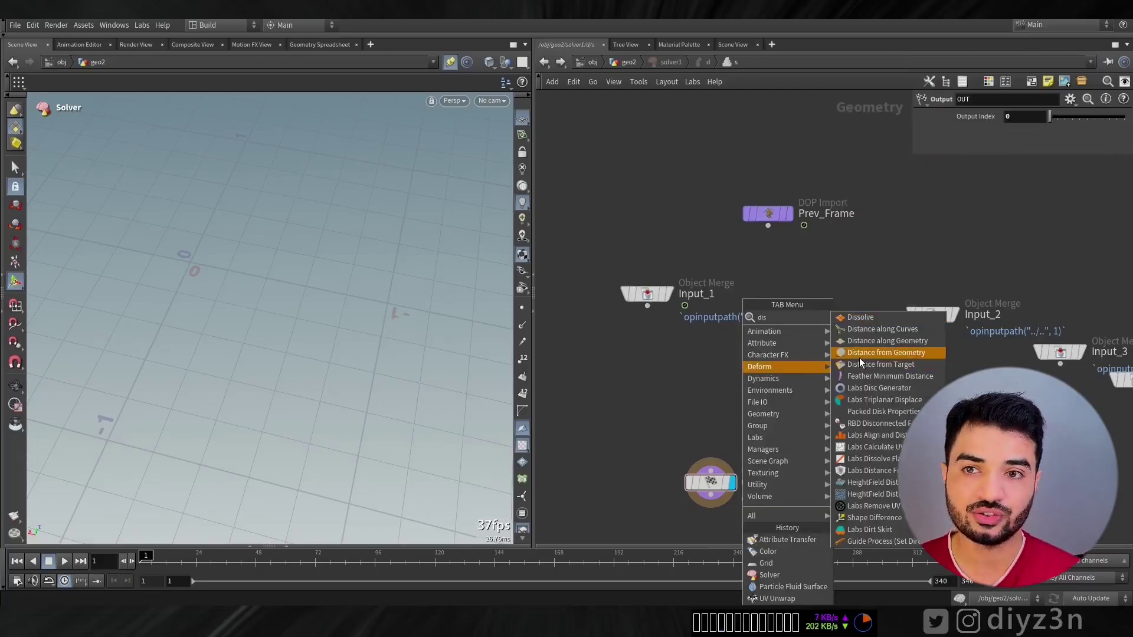
pyautogui.click(858, 356)
pyautogui.click(733, 392)
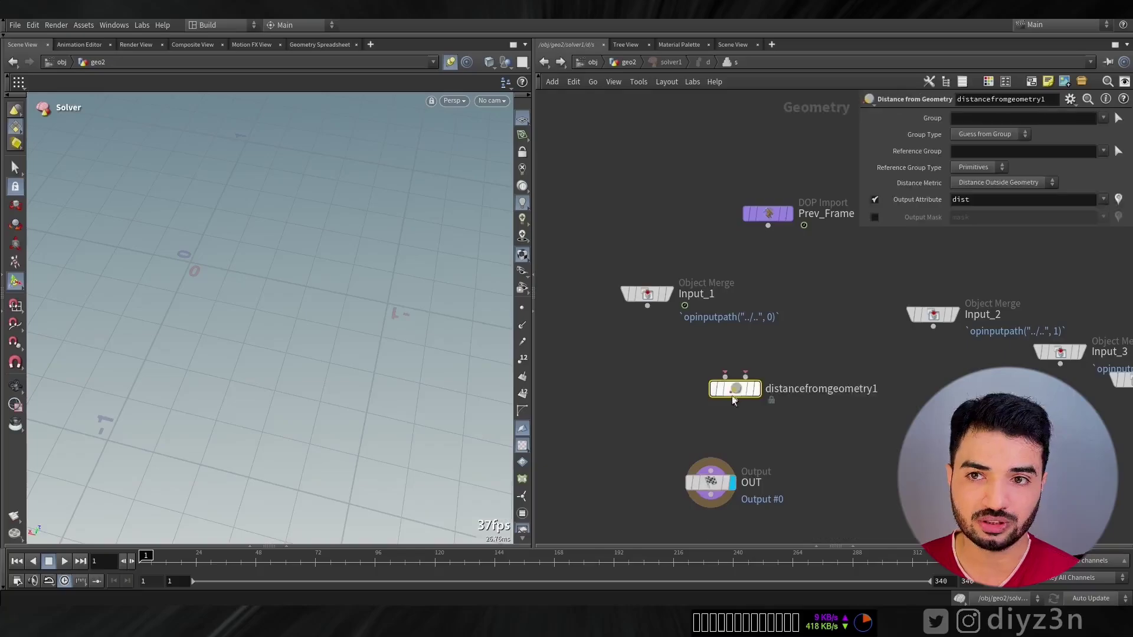
# Step: Wire Input_1 and Input_2 into distancefromgeometry1 and its output into OUT, and play the simulation to frame 62
pyautogui.click(725, 375)
pyautogui.click(647, 305)
pyautogui.click(745, 376)
pyautogui.click(933, 327)
pyautogui.moveTo(735, 401); pyautogui.dragTo(737, 466)
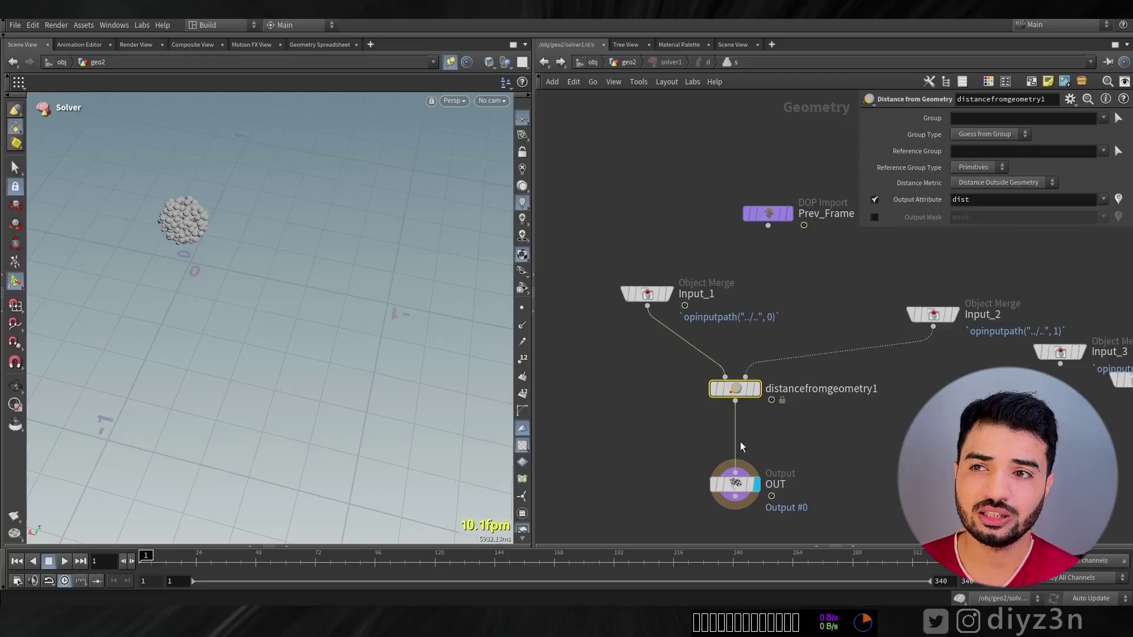
pyautogui.click(63, 562)
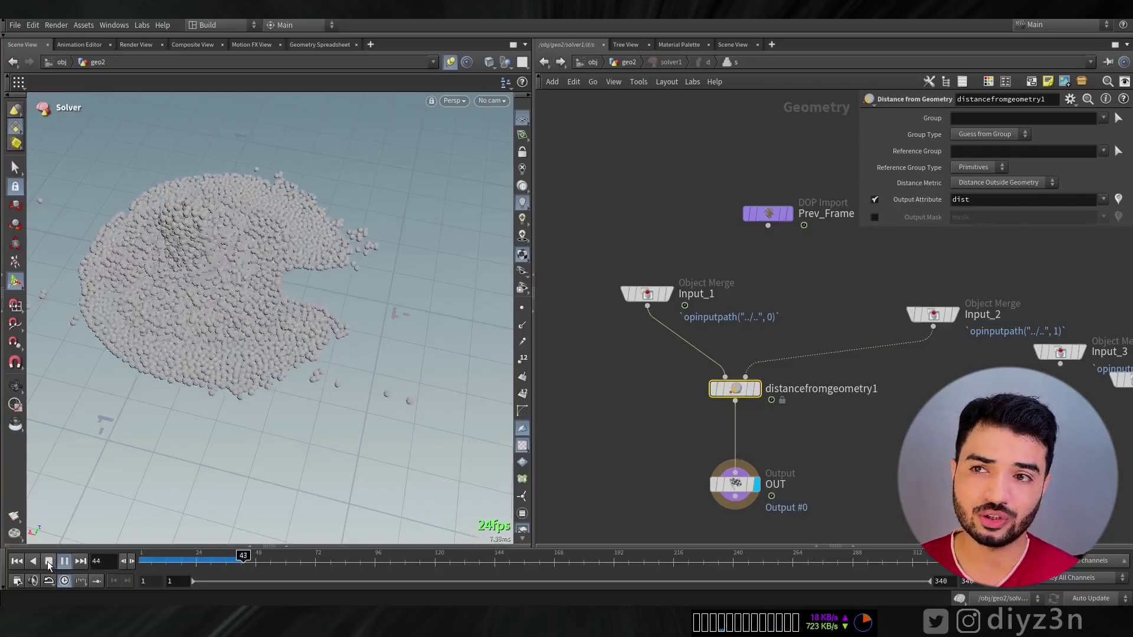
pyautogui.click(971, 200)
# Step: Add a Color node after solver1 in geo2 with Color Type Ramp from Attribute and dist as the attribute
pyautogui.click(628, 62)
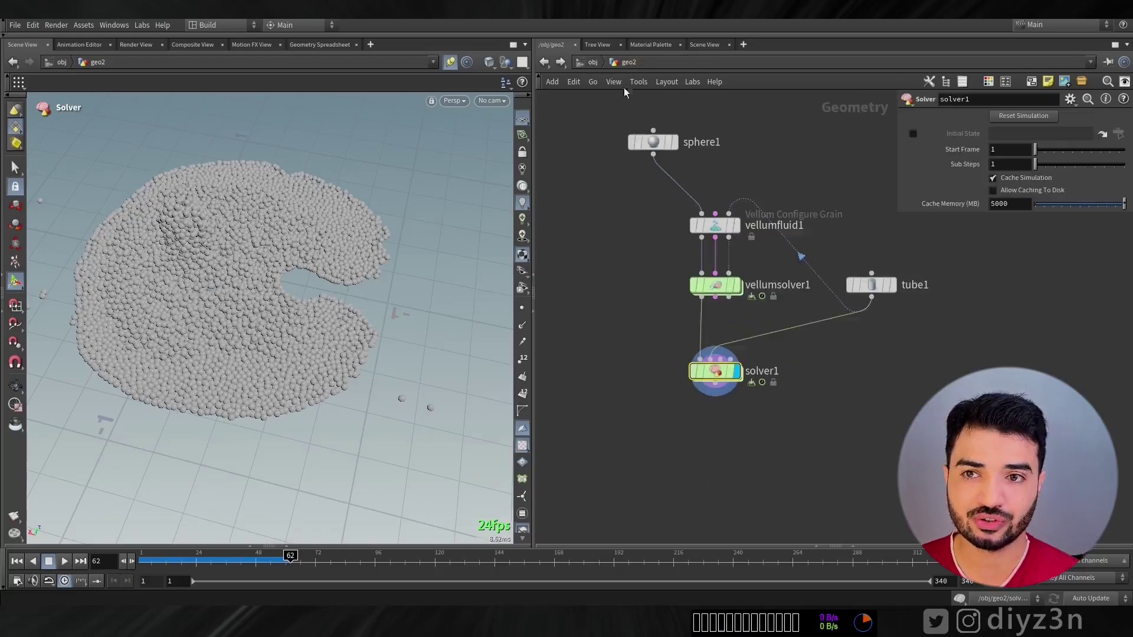
pyautogui.press('Tab')
pyautogui.write('color')
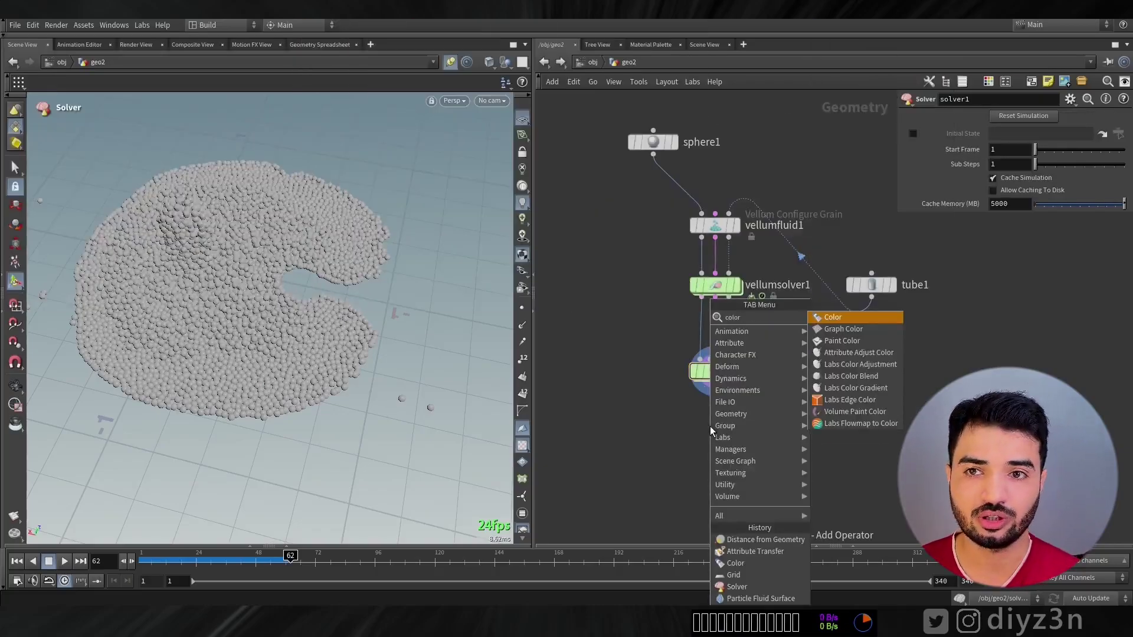
pyautogui.click(841, 319)
pyautogui.click(717, 395)
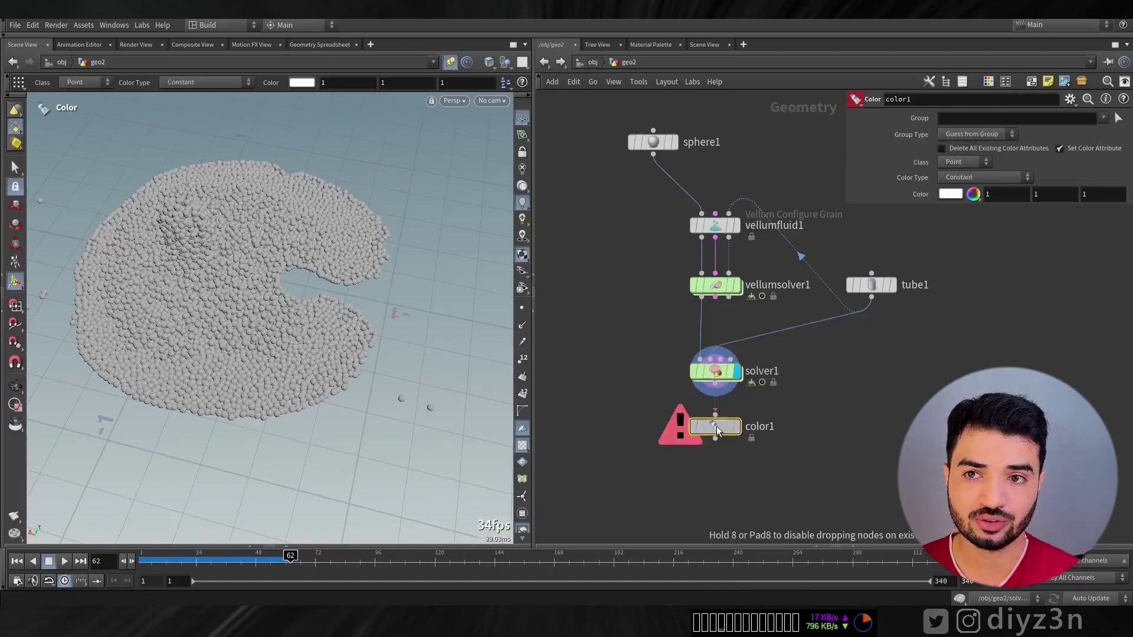
pyautogui.click(963, 179)
pyautogui.click(973, 220)
pyautogui.click(1119, 192)
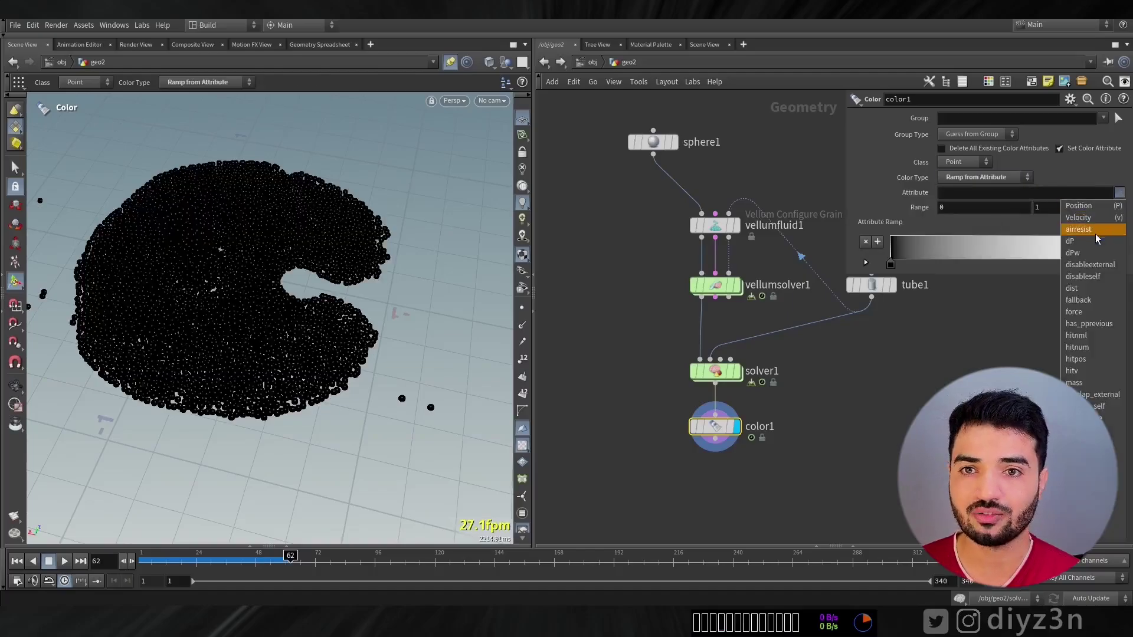
pyautogui.click(1078, 289)
# Step: Reverse color1's attribute ramp so it runs from white at the start to black at the end
pyautogui.click(1118, 225)
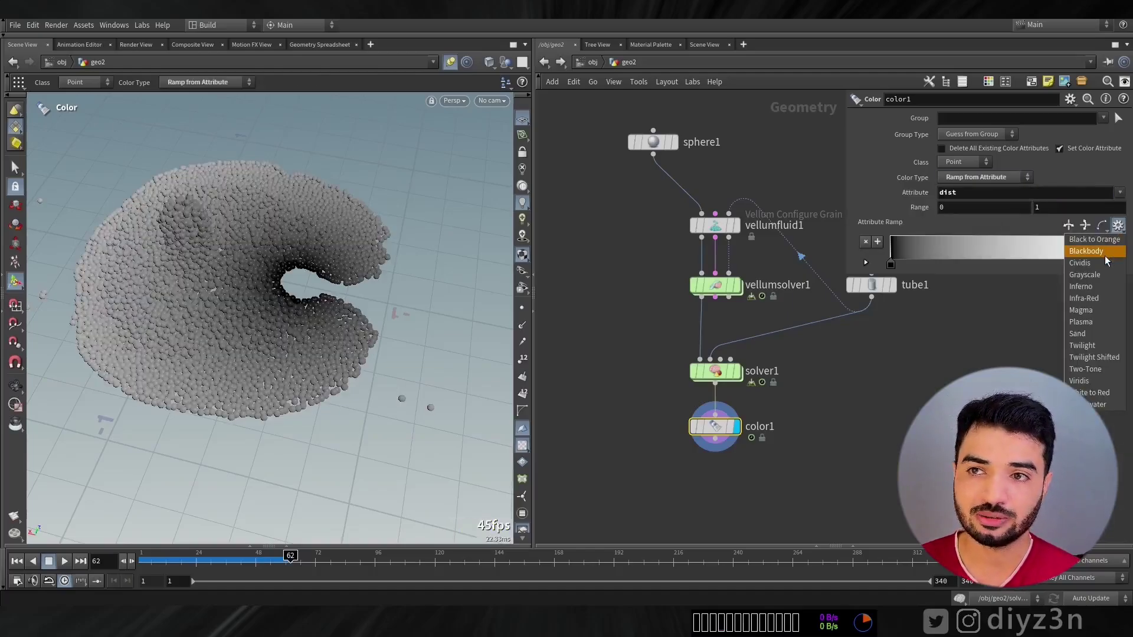
pyautogui.click(890, 264)
pyautogui.moveTo(890, 263); pyautogui.dragTo(993, 264)
pyautogui.moveTo(1119, 264); pyautogui.dragTo(890, 266)
pyautogui.moveTo(992, 264)
pyautogui.mouseDown()
pyautogui.moveTo(1123, 264)
pyautogui.moveTo(1089, 267)
pyautogui.mouseUp()
pyautogui.moveTo(1089, 267); pyautogui.dragTo(1120, 267)
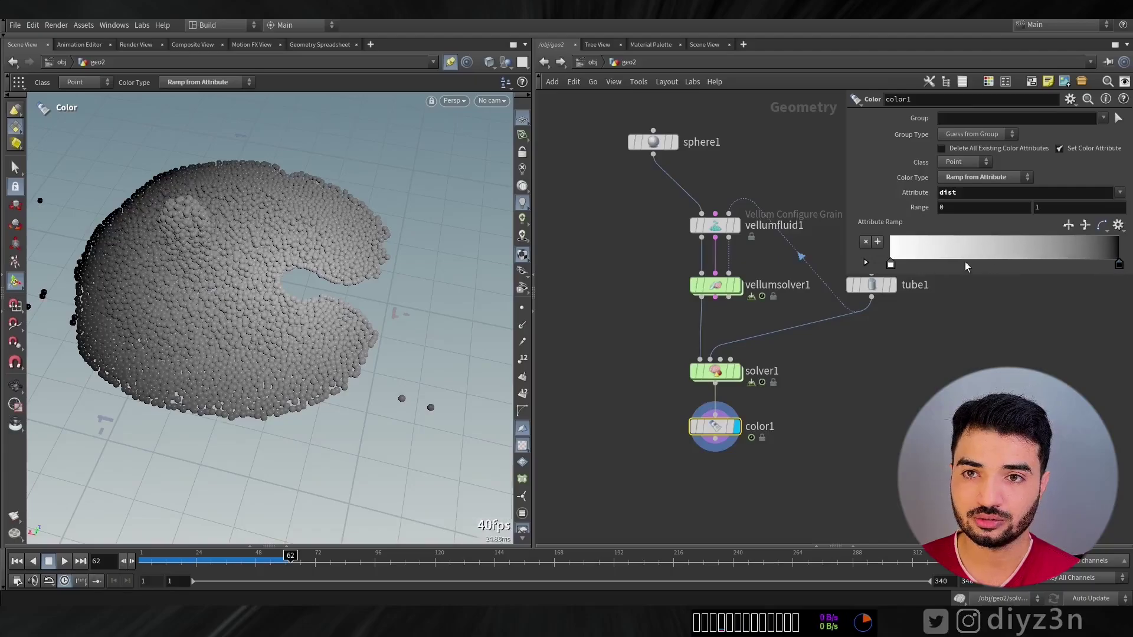
# Step: Color the ramp's start key red and move its black key to about a quarter of the ramp
pyautogui.doubleClick(891, 264)
pyautogui.click(912, 121)
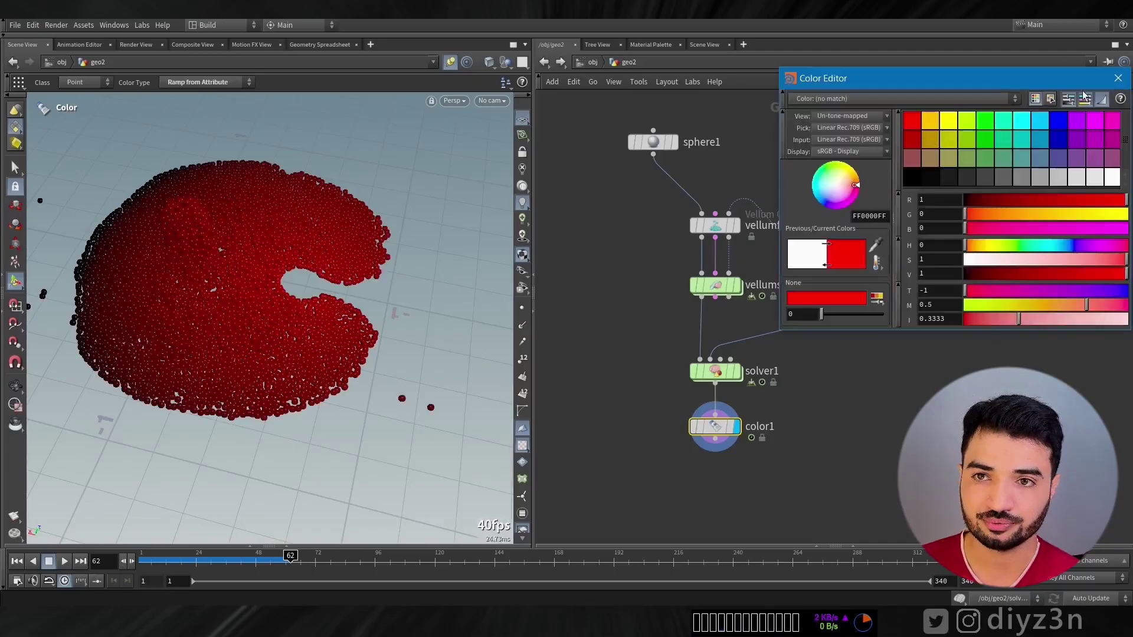
pyautogui.click(1118, 79)
pyautogui.moveTo(1119, 265); pyautogui.dragTo(949, 265)
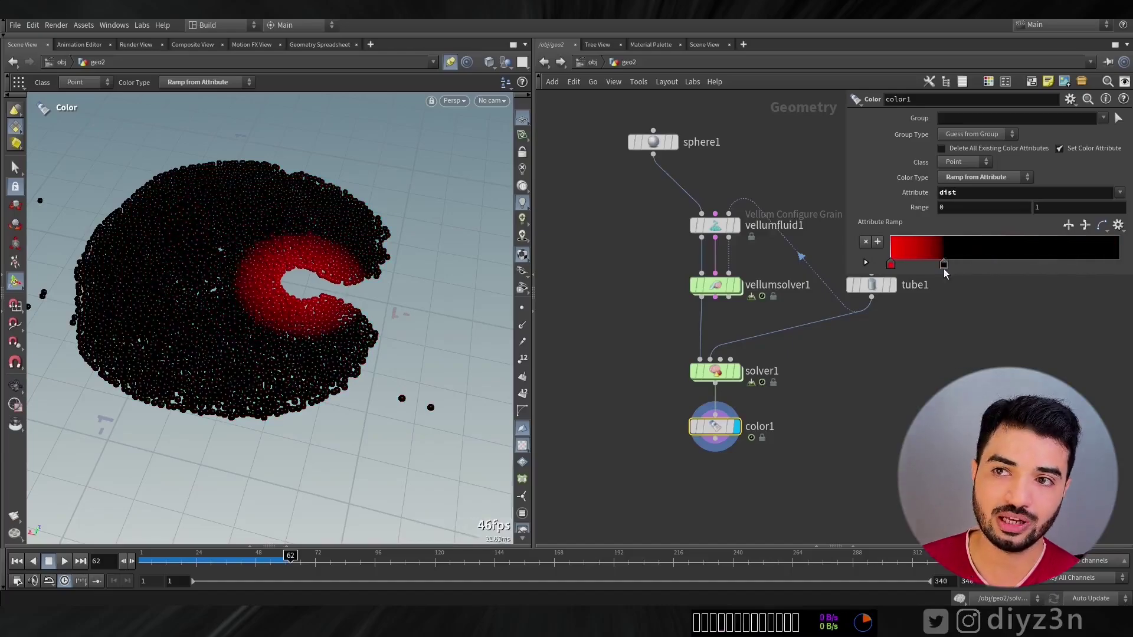
# Step: Play the distance-colored simulation from frame 1, stop it, and rewind to frame 1
pyautogui.click(16, 561)
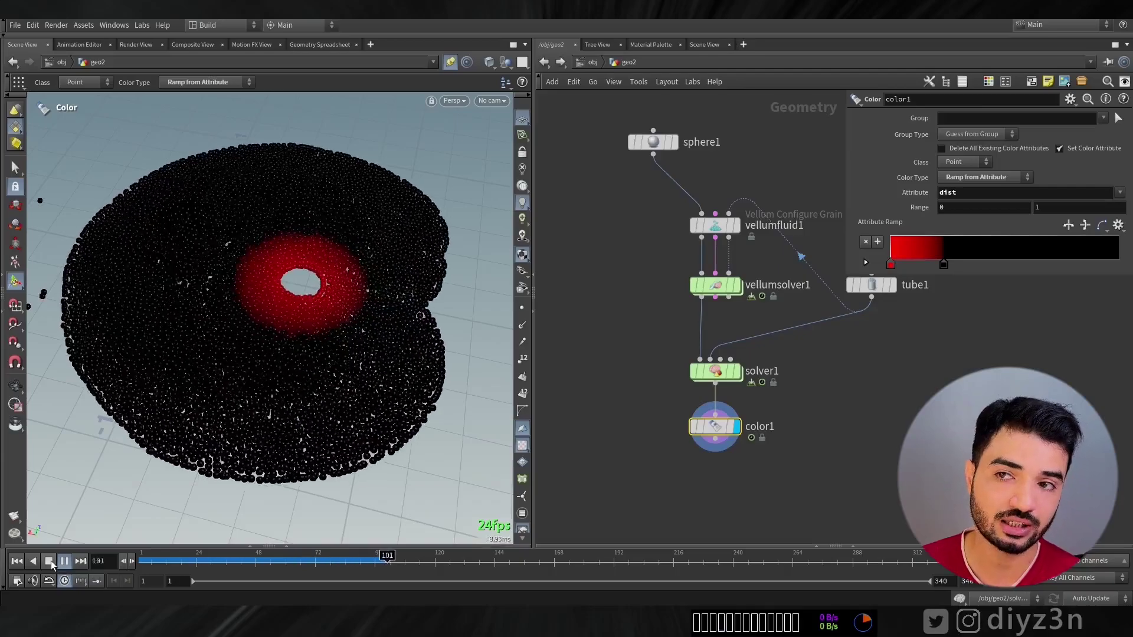
pyautogui.click(51, 560)
pyautogui.click(17, 561)
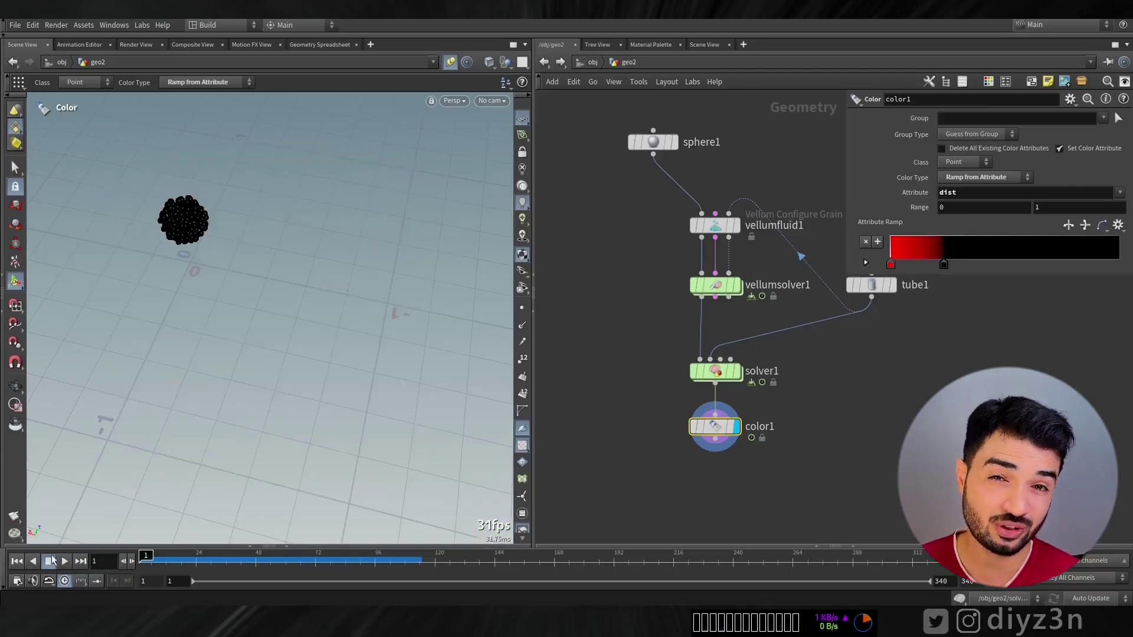
pyautogui.doubleClick(728, 376)
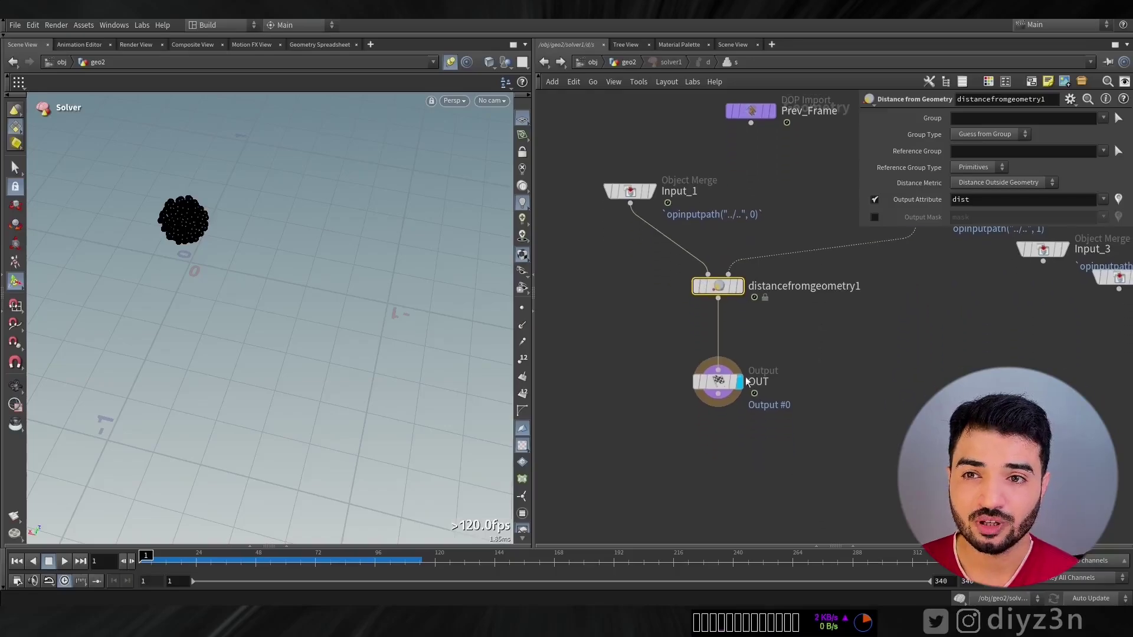
pyautogui.moveTo(720, 408); pyautogui.dragTo(720, 431)
pyautogui.press('Tab')
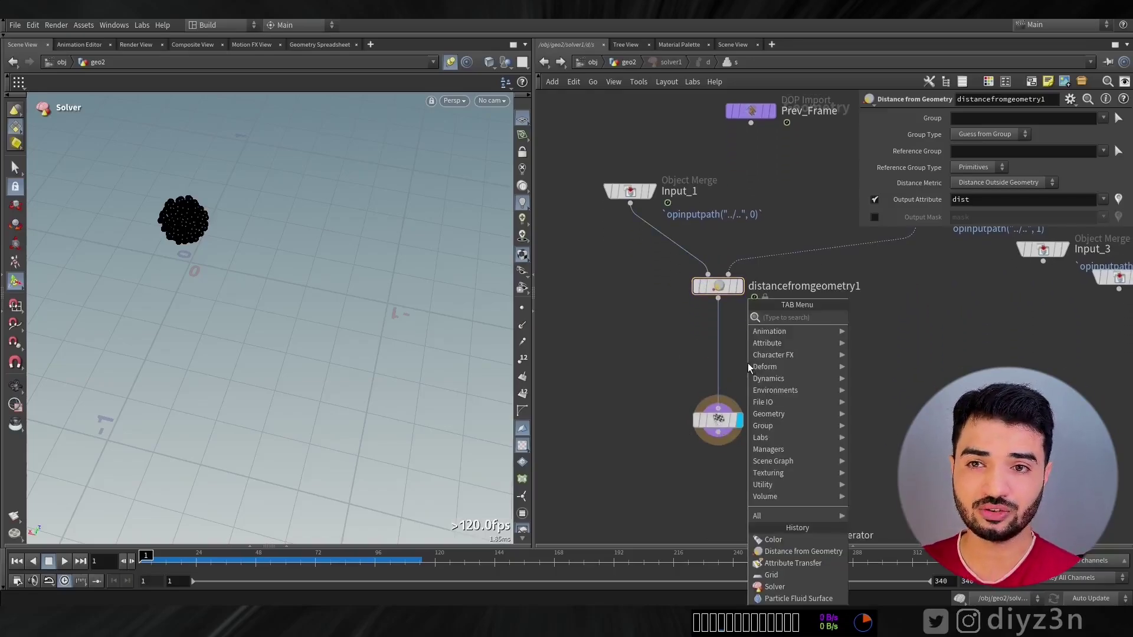
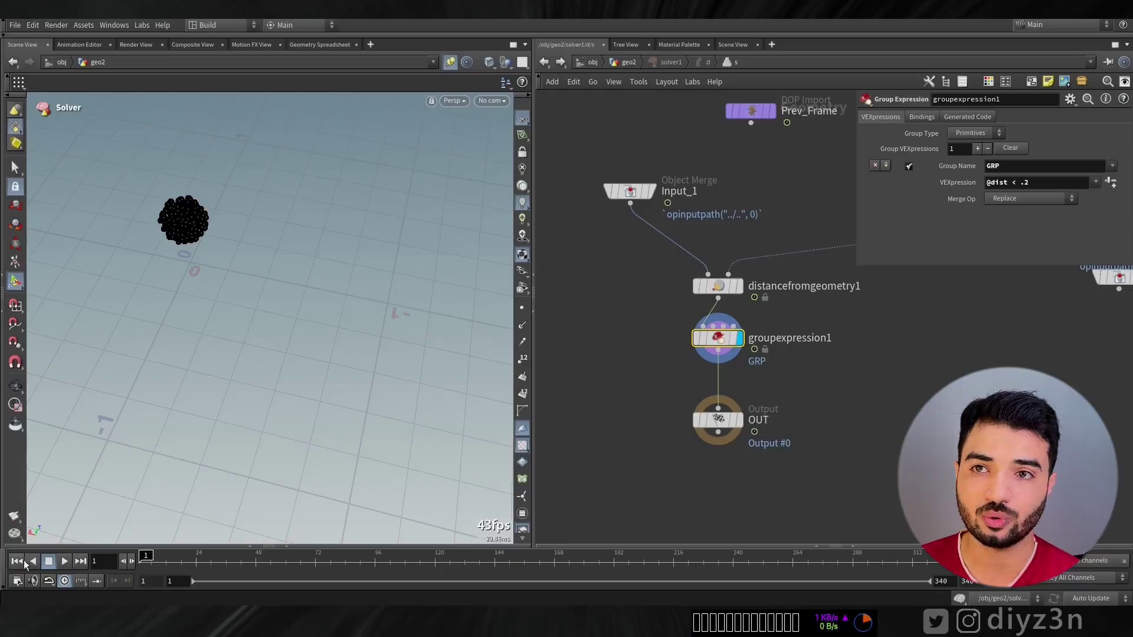
# Step: Set color1 in geo2 to Color Type Constant with a pure red color
pyautogui.click(625, 63)
pyautogui.click(712, 430)
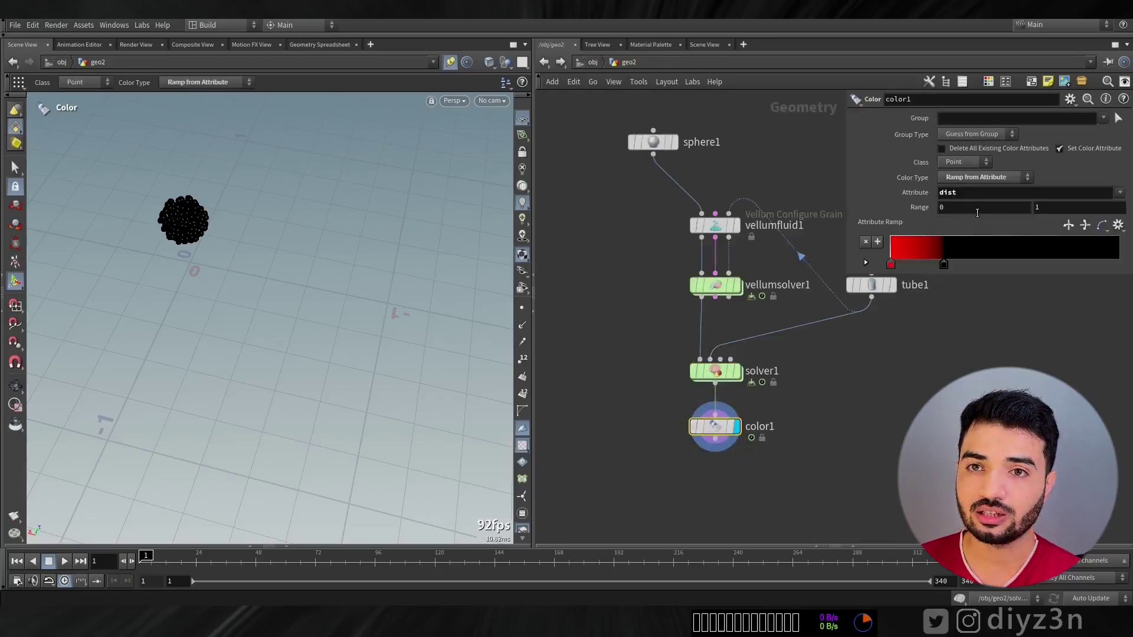
pyautogui.click(967, 177)
pyautogui.click(962, 182)
pyautogui.click(952, 196)
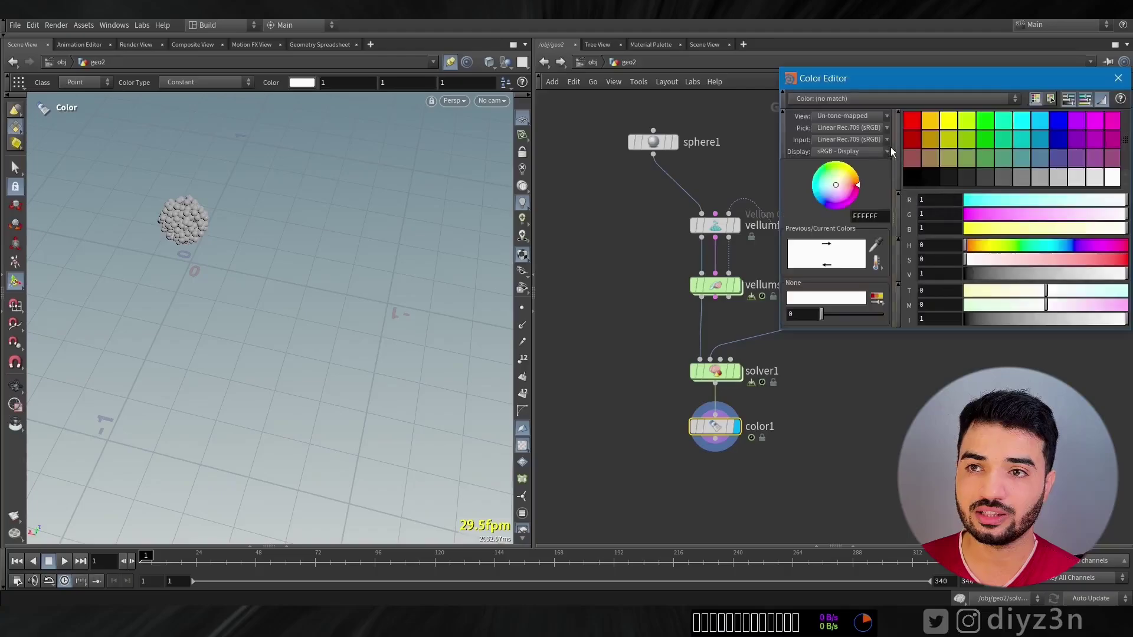
pyautogui.click(914, 120)
pyautogui.click(1120, 78)
# Step: Play the simulation to frame 47 and inspect solver1's node information for its point and primitive groups
pyautogui.click(63, 562)
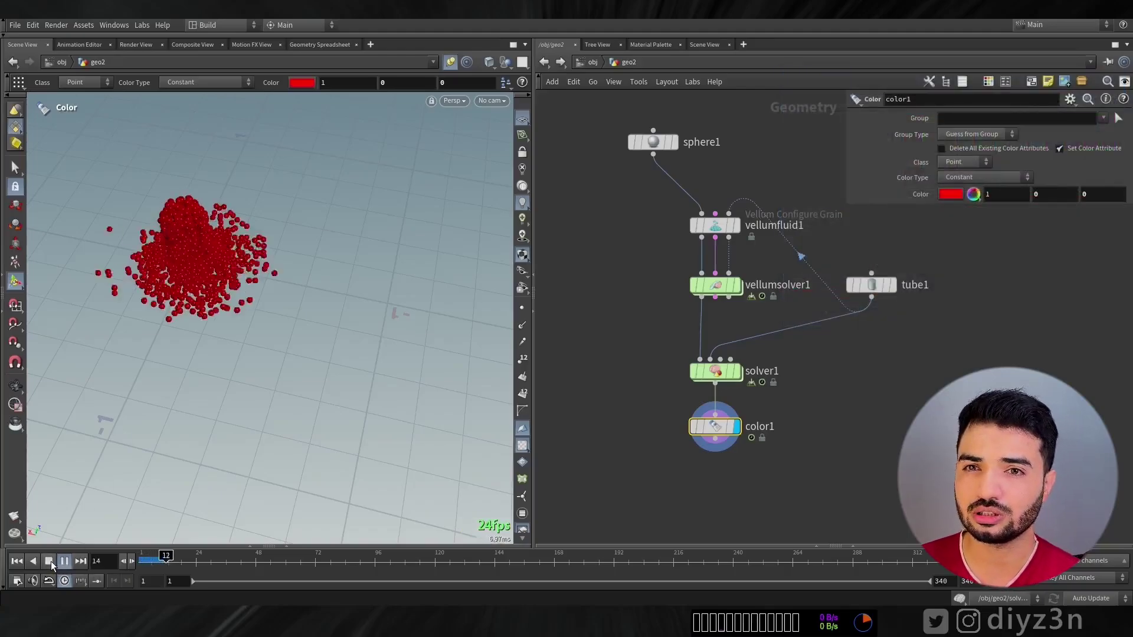
pyautogui.moveTo(712, 380); pyautogui.dragTo(757, 377, button='middle')
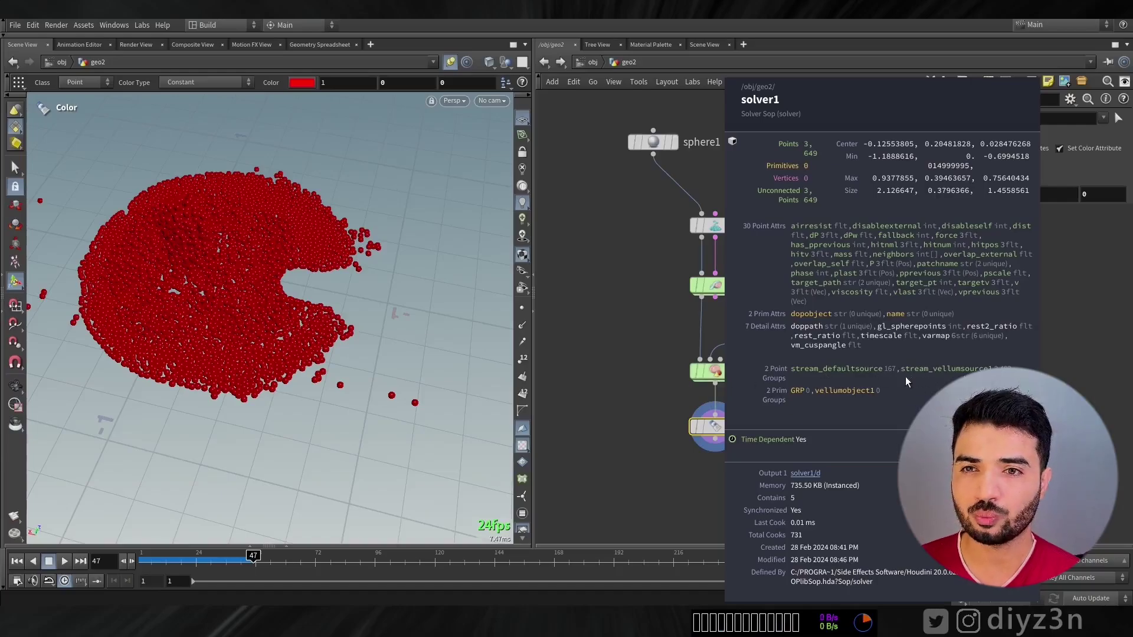
pyautogui.moveTo(905, 376); pyautogui.dragTo(708, 399, button='middle')
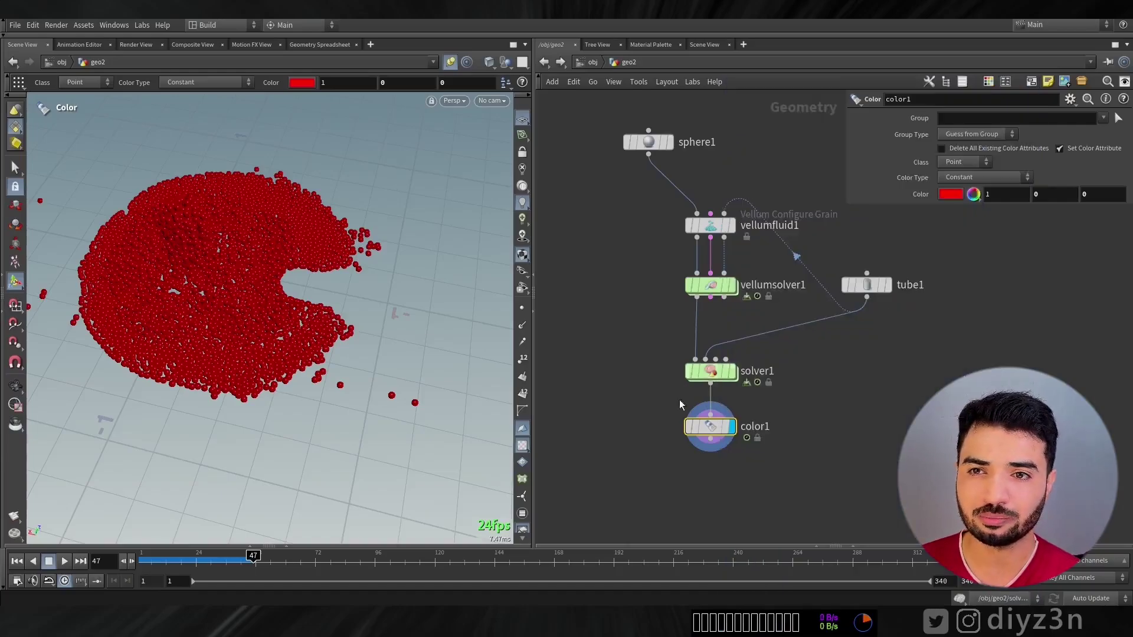
# Step: Limit color1 to the GRP group and set the Group Type of groupexpression1 inside solver1 to Points
pyautogui.click(1103, 119)
pyautogui.click(1056, 131)
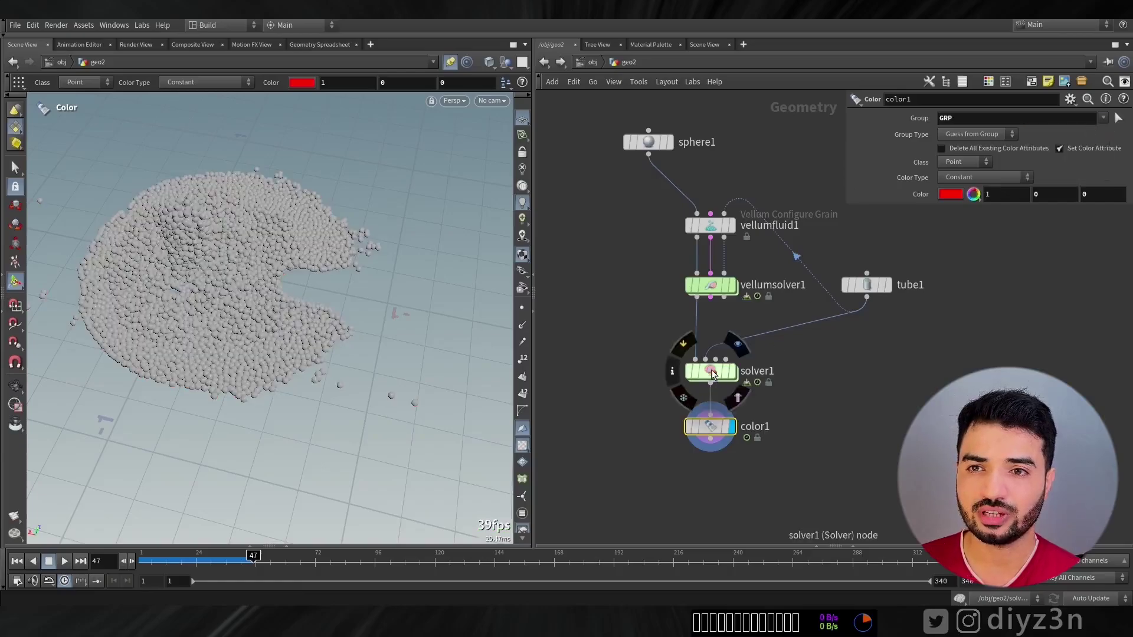
pyautogui.doubleClick(710, 371)
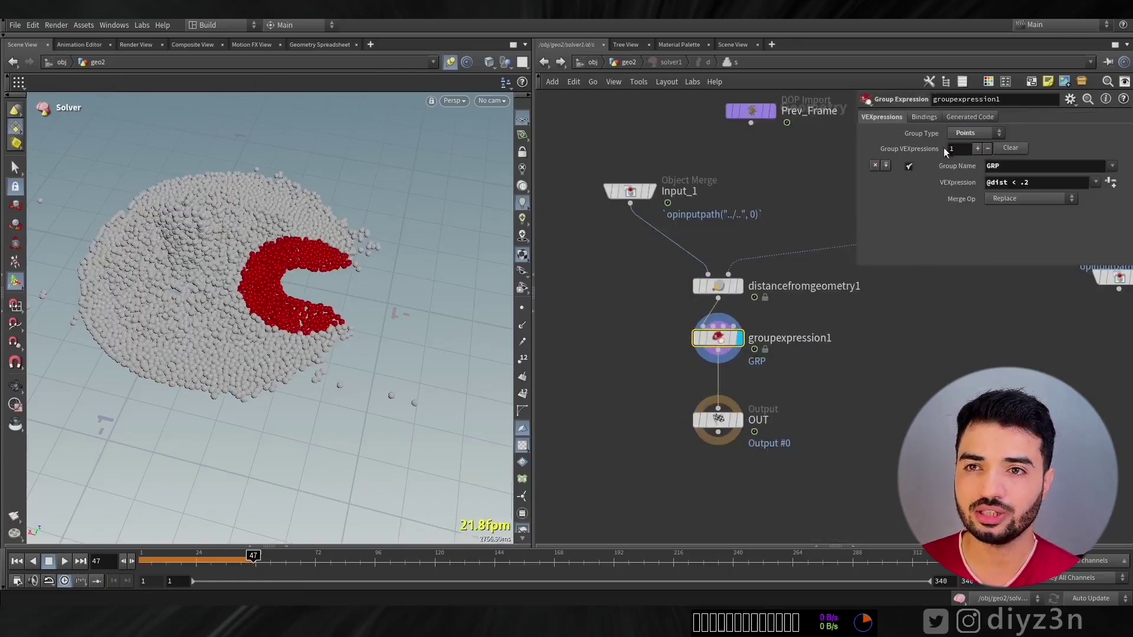
# Step: Return to geo2, play the group-colored simulation from frame 1, stop it, and rewind to frame 1
pyautogui.click(634, 62)
pyautogui.click(16, 561)
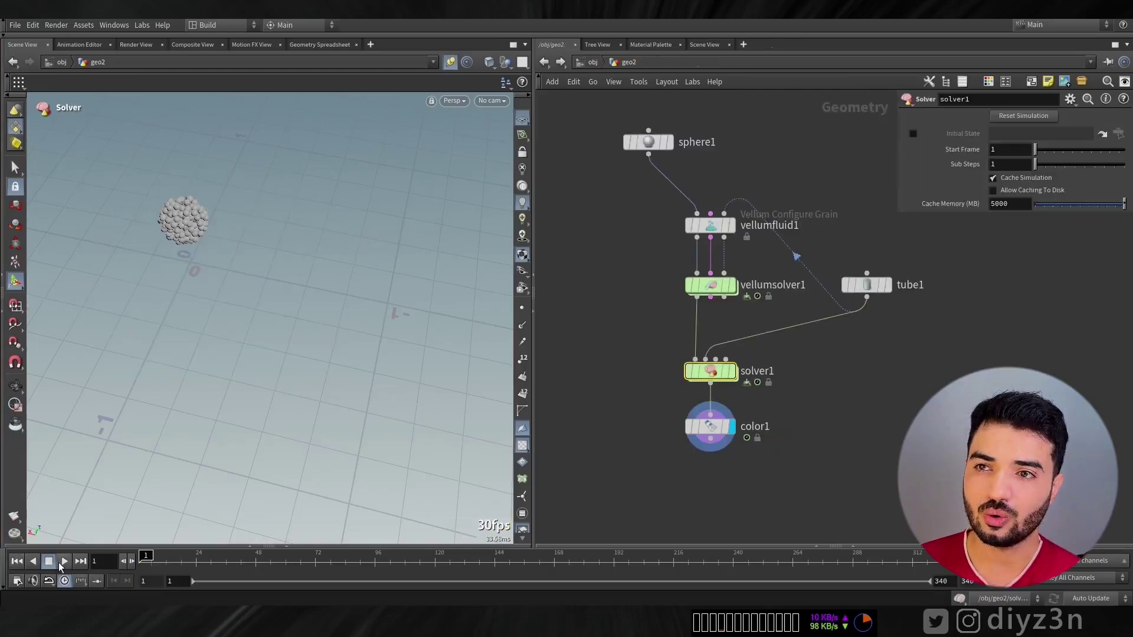
pyautogui.click(65, 561)
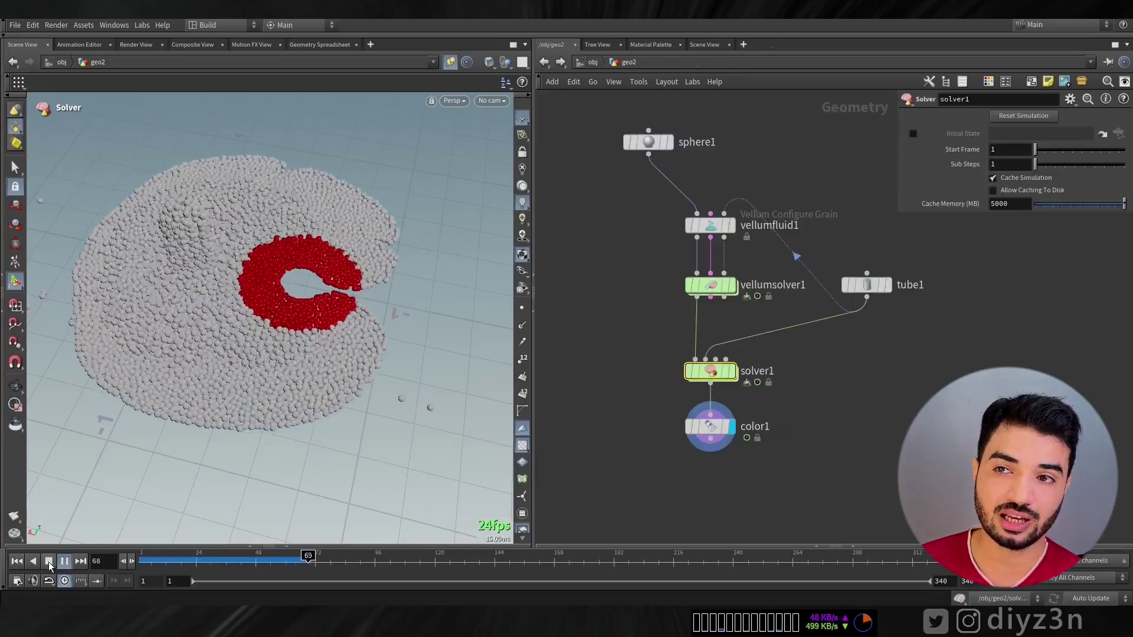
pyautogui.click(50, 562)
pyautogui.click(16, 561)
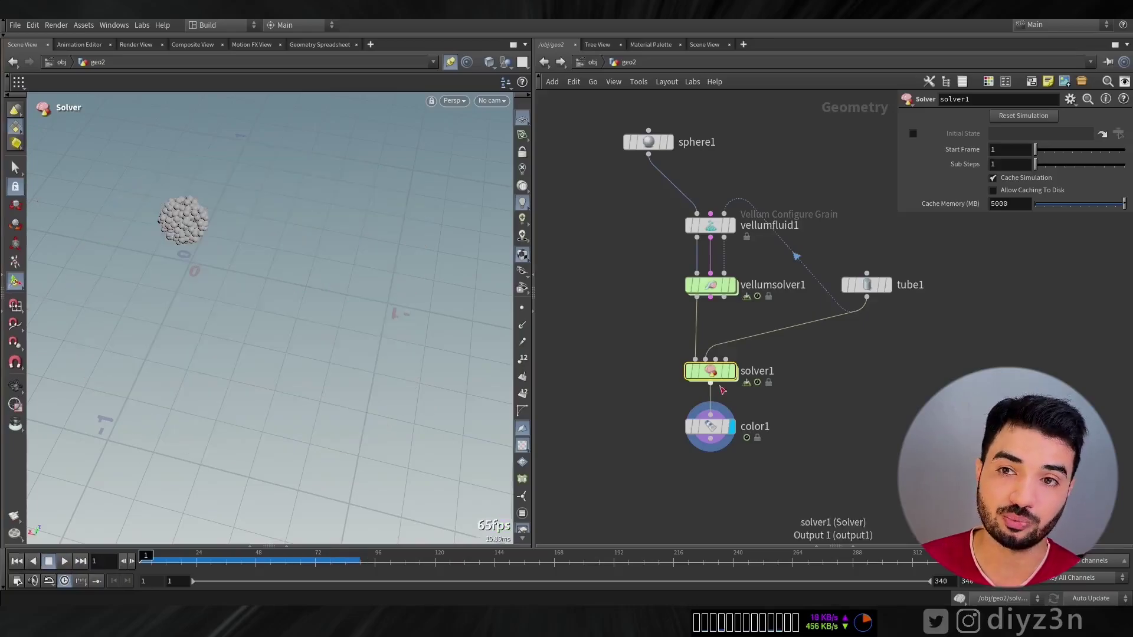
# Step: Inside solver1, advance to frame 2 and move Input_1 away from distancefromgeometry1 to make room between them
pyautogui.doubleClick(710, 370)
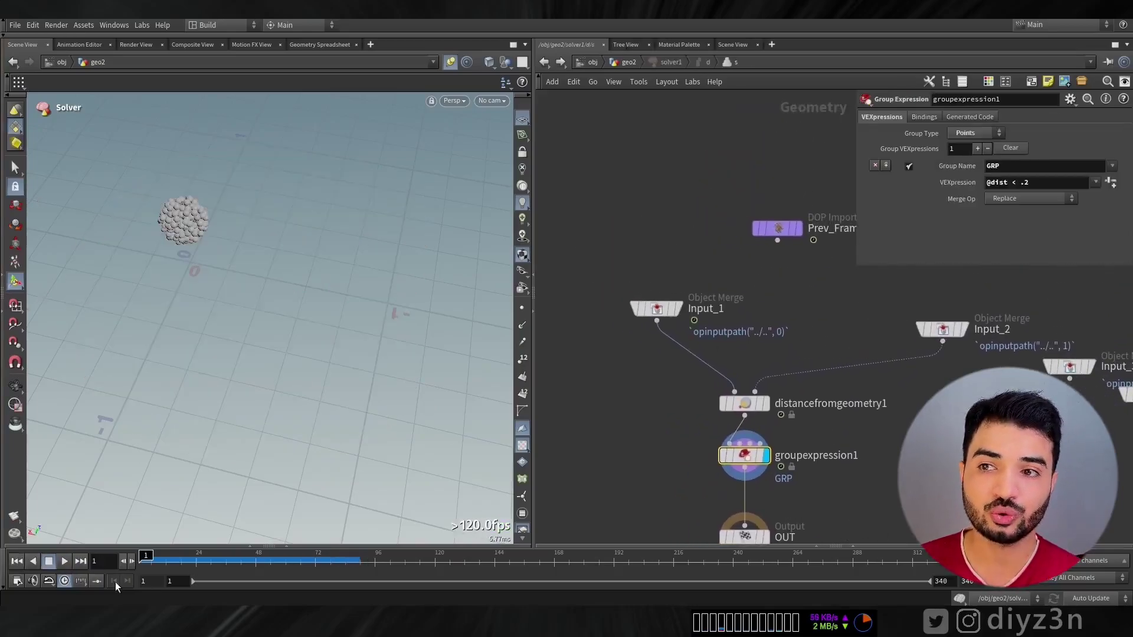
pyautogui.click(131, 564)
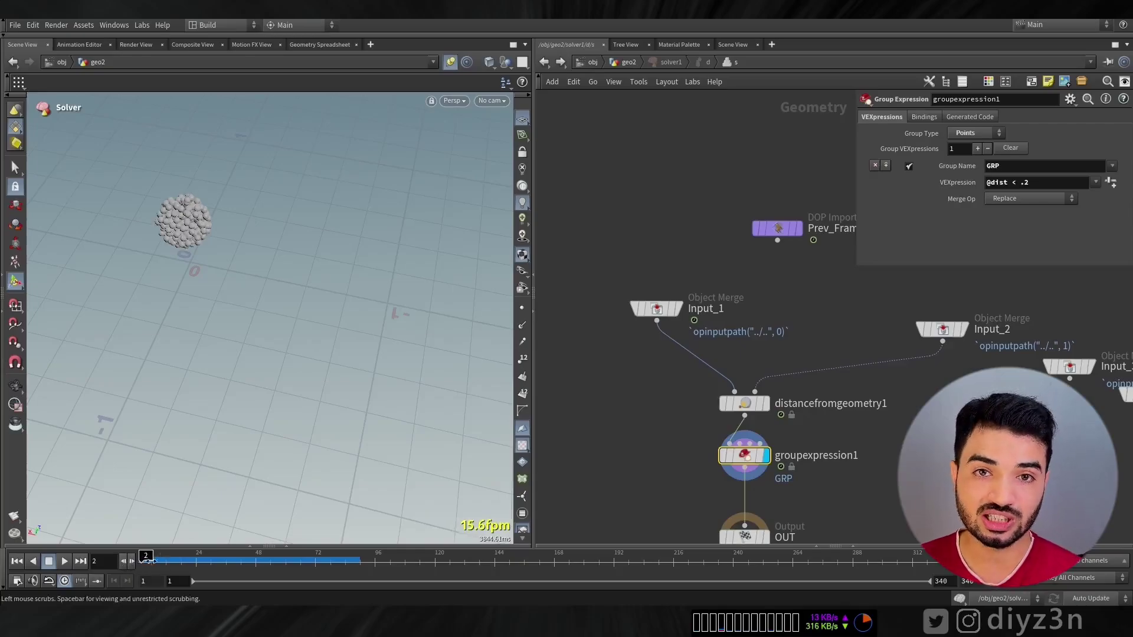
pyautogui.moveTo(868, 426); pyautogui.dragTo(850, 357, button='middle')
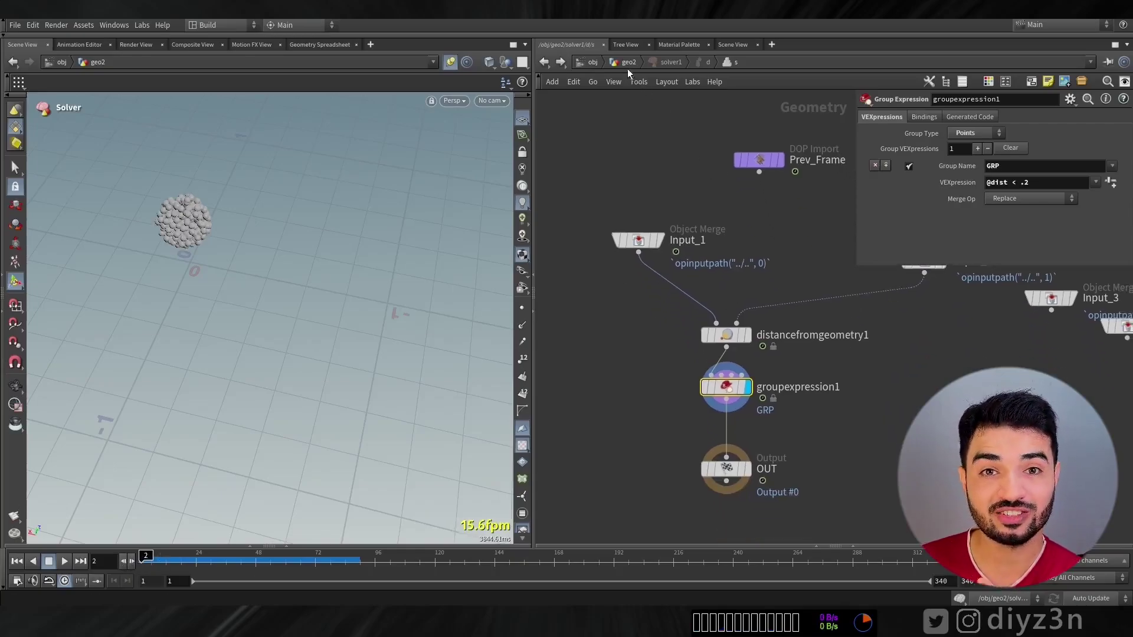
pyautogui.moveTo(632, 241); pyautogui.dragTo(586, 179)
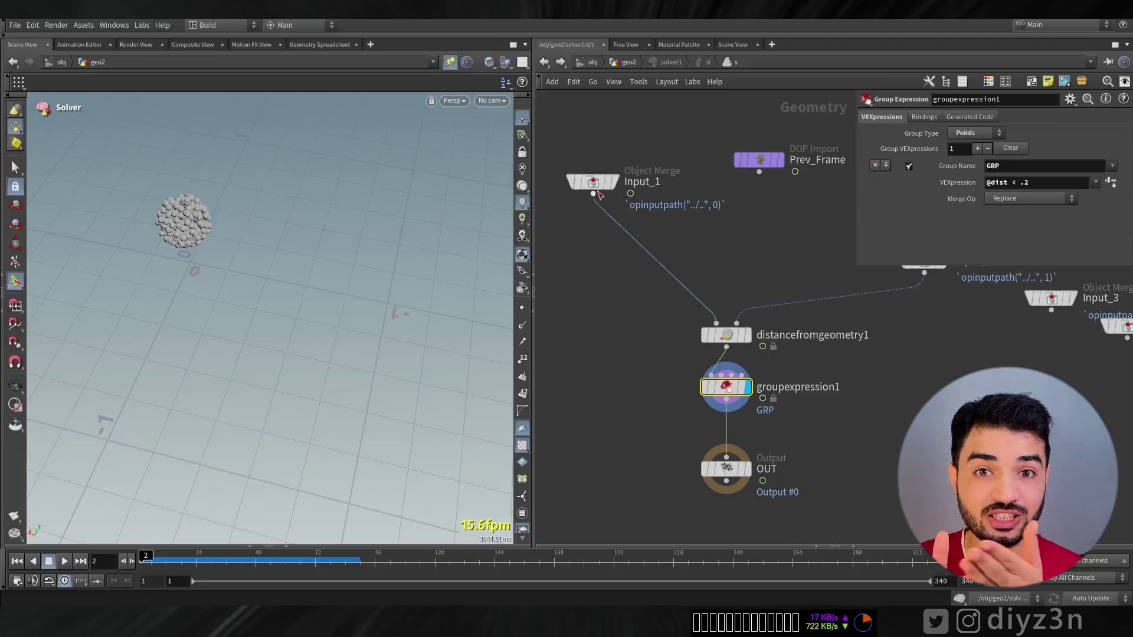
pyautogui.click(593, 182)
pyautogui.click(623, 66)
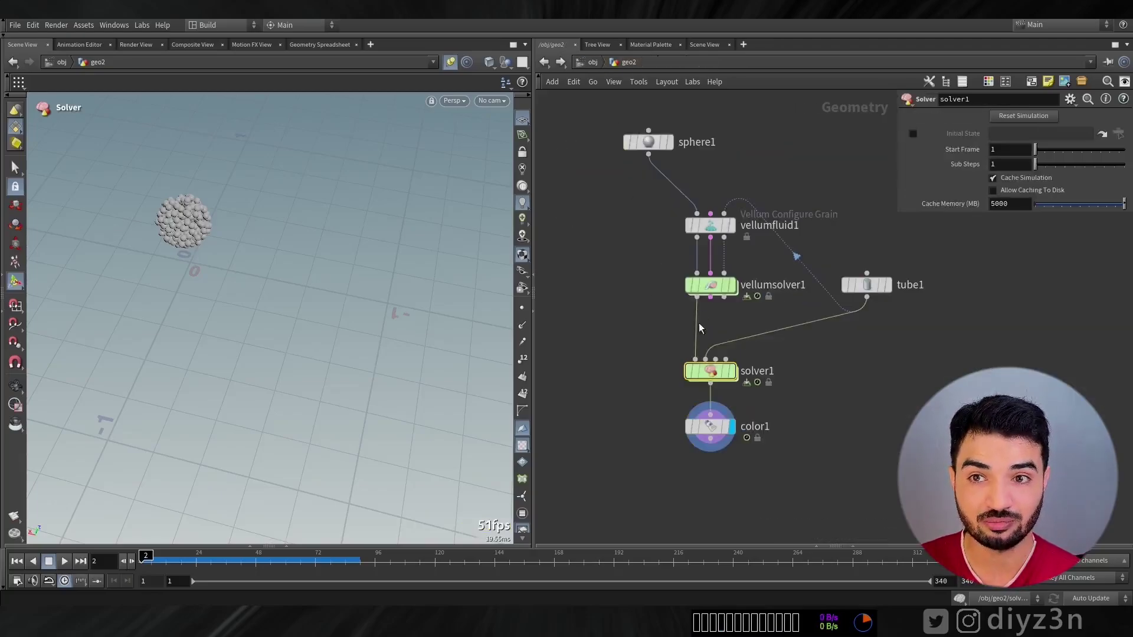
# Step: Insert a Group Transfer between Input_1 and distancefromgeometry1 inside solver1, with Prev_Frame wired into its second input
pyautogui.doubleClick(709, 367)
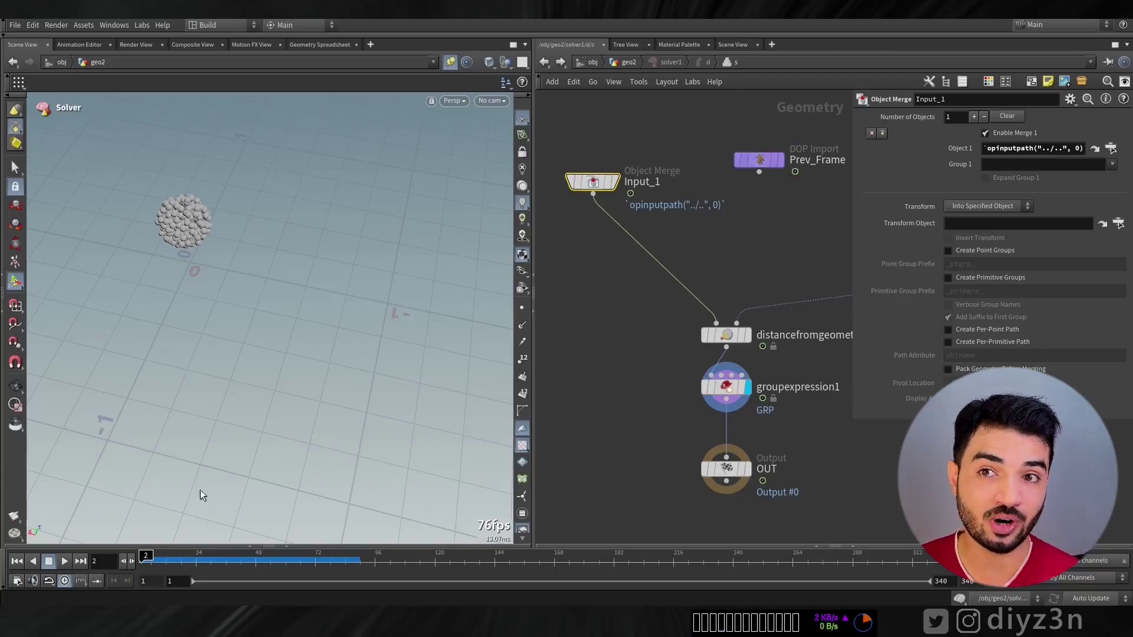
pyautogui.press('Tab')
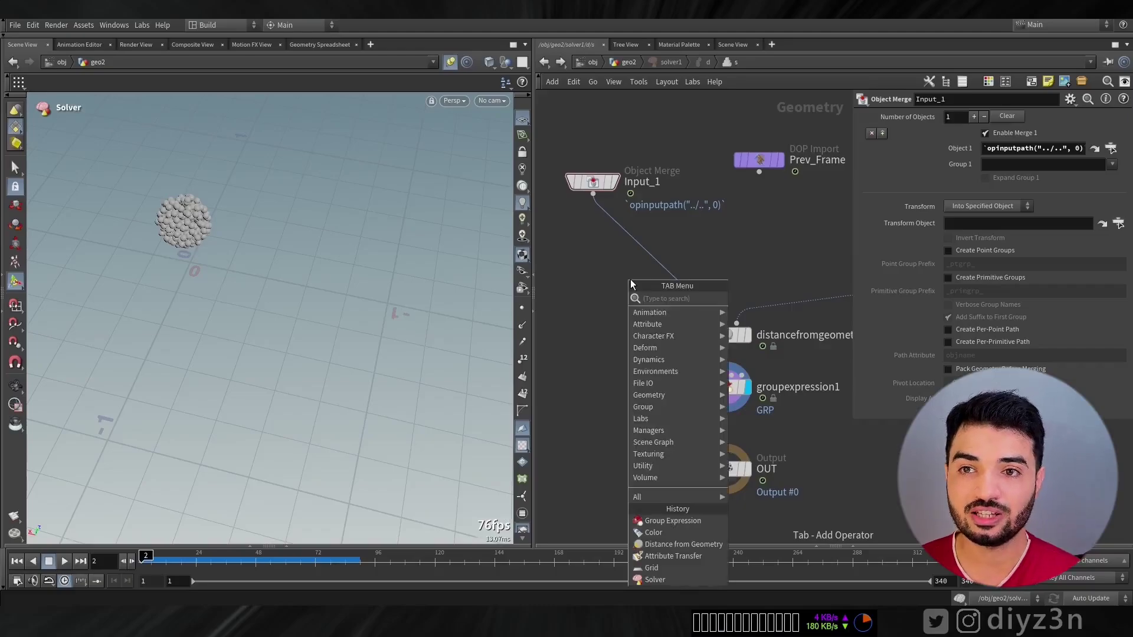
pyautogui.write('tran')
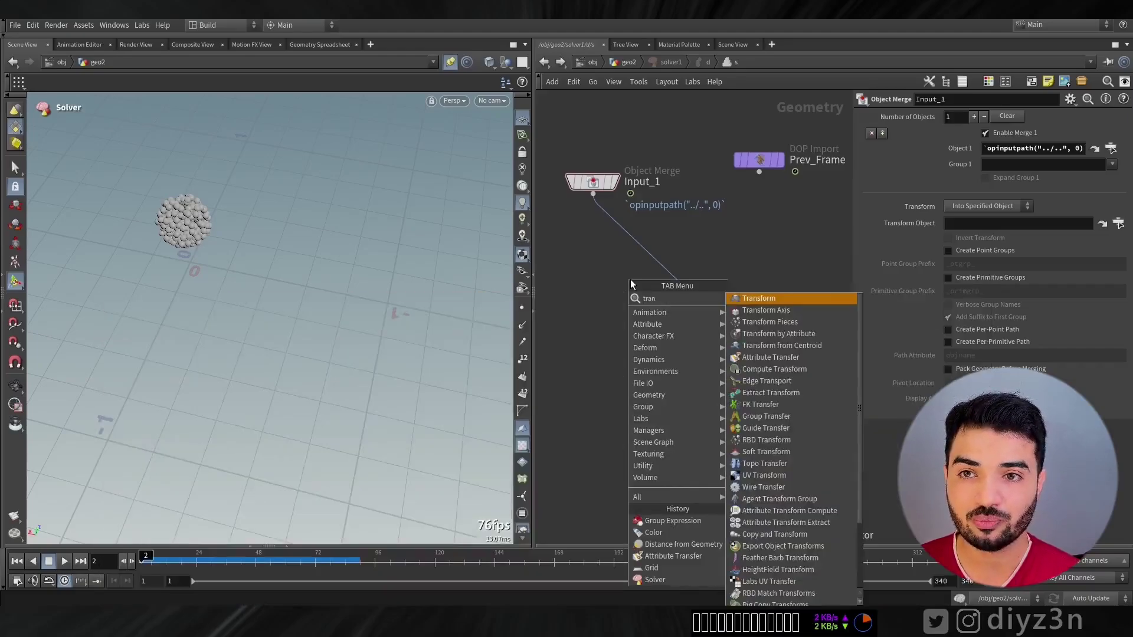
pyautogui.write('sfer')
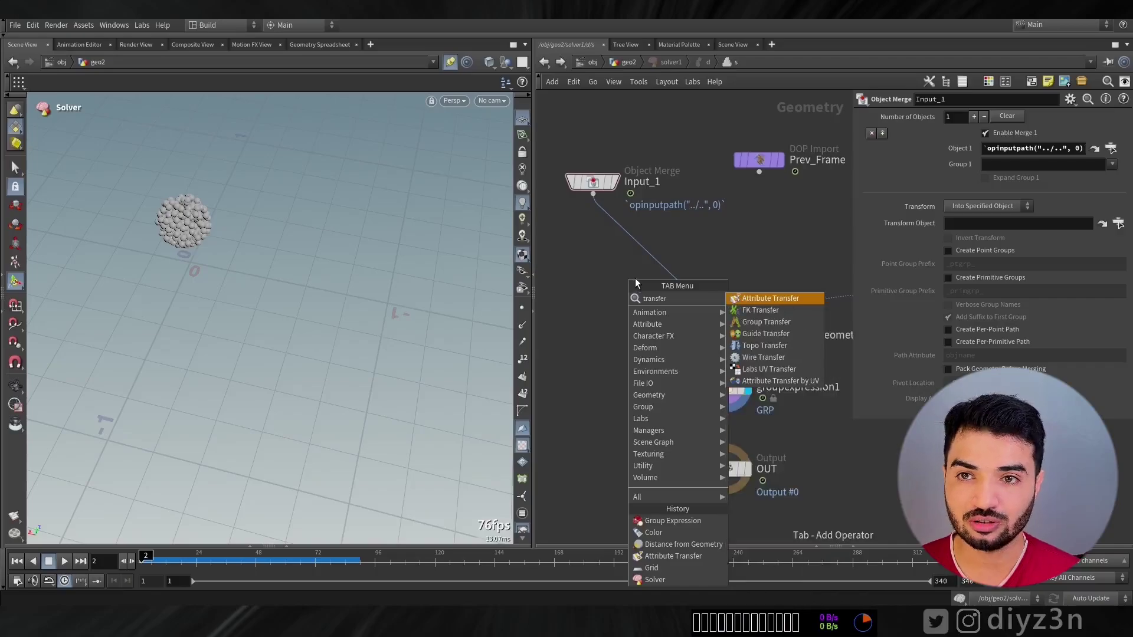
pyautogui.click(755, 324)
pyautogui.click(713, 253)
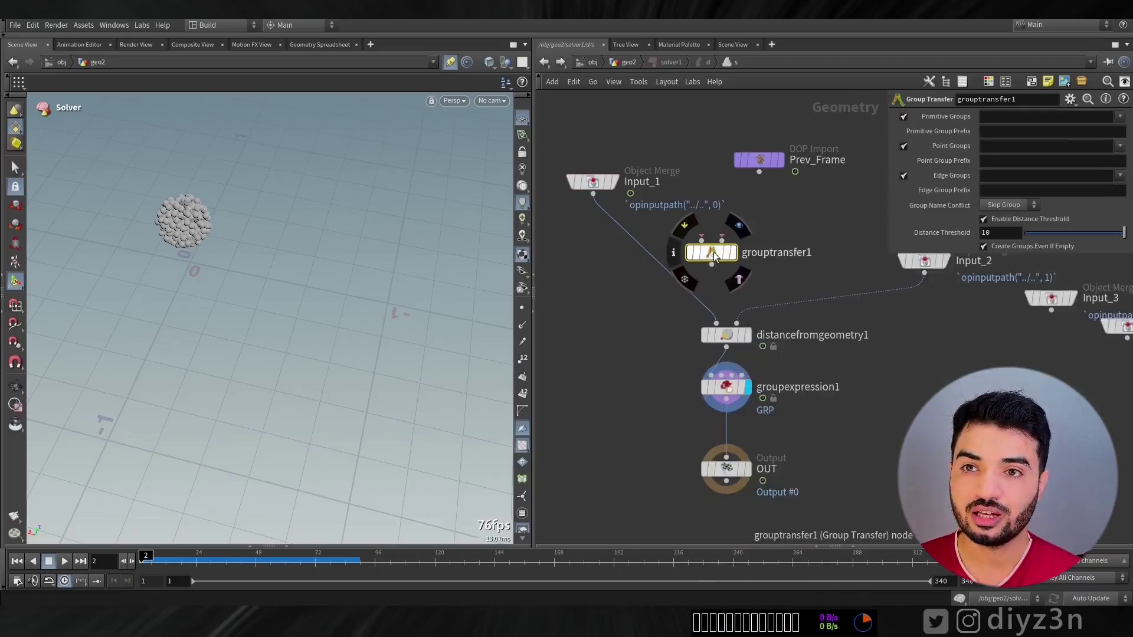
pyautogui.moveTo(677, 248); pyautogui.dragTo(760, 172)
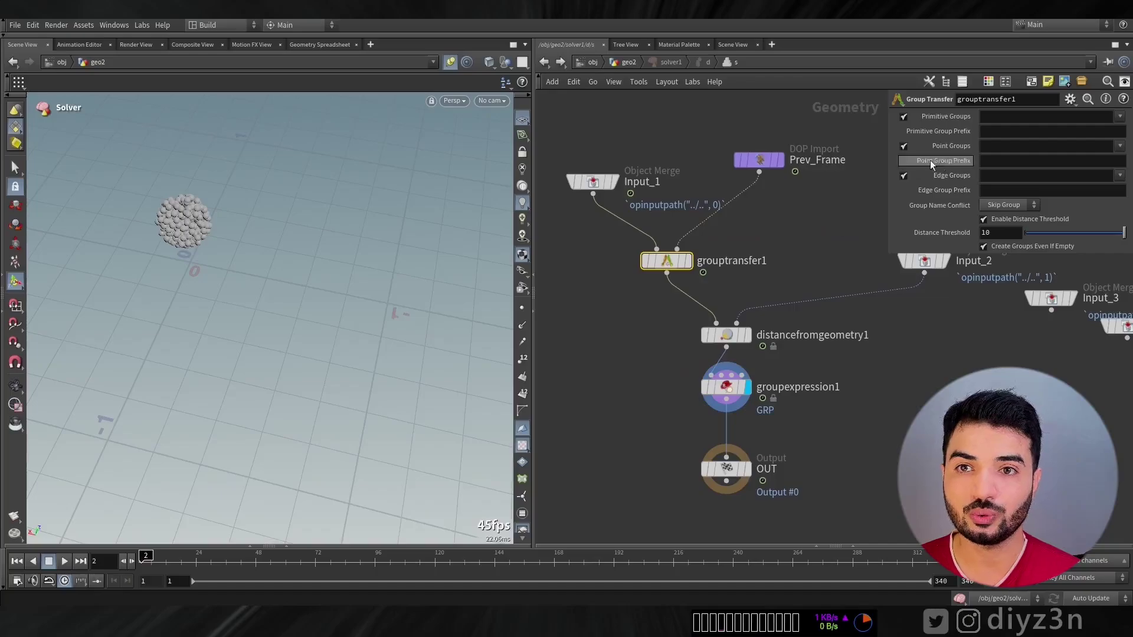
# Step: Set grouptransfer1 to transfer only the point group GRP, with Group Name Conflict set to Overwrite
pyautogui.click(902, 117)
pyautogui.click(902, 176)
pyautogui.click(1119, 146)
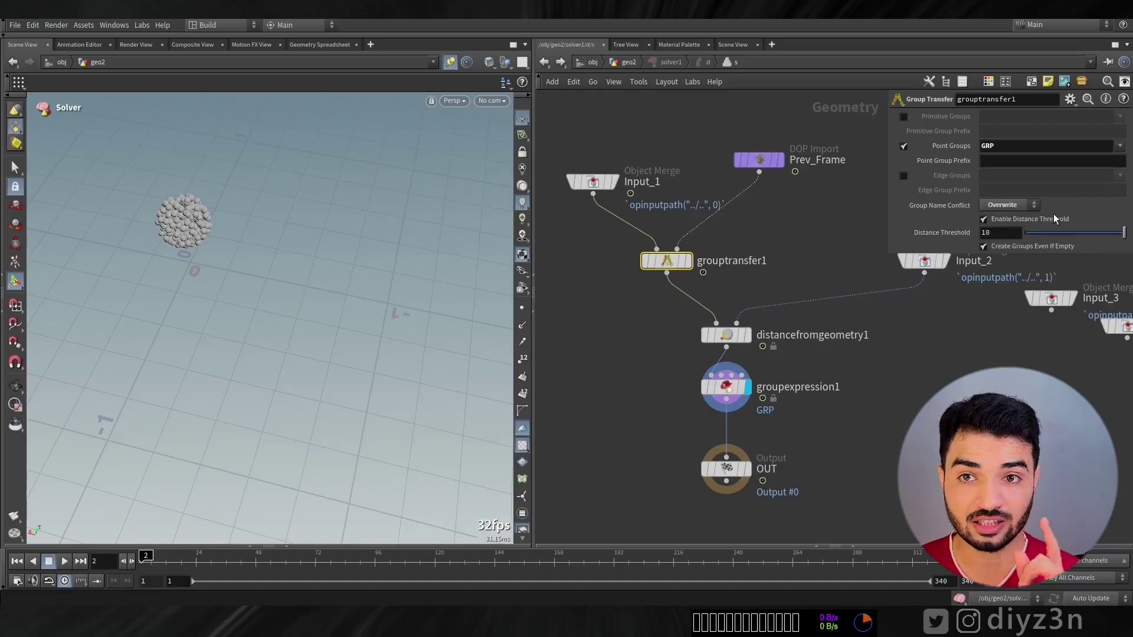
# Step: Play the simulation from geo2, rewind it, turn off Cache Simulation on solver1, and replay
pyautogui.press('u')
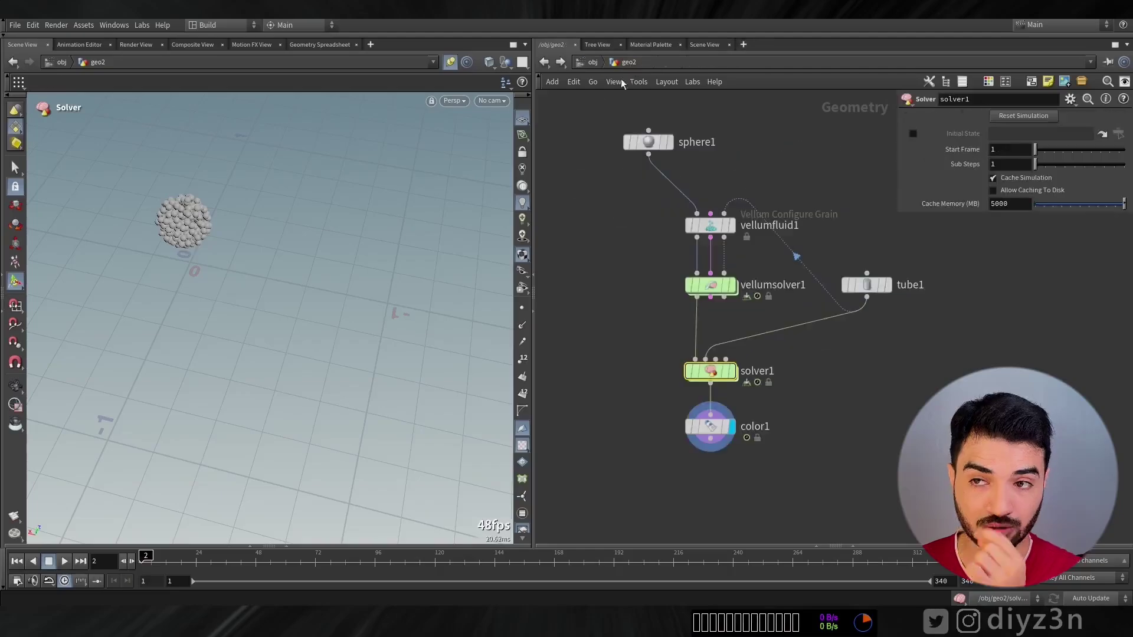
pyautogui.press('Up')
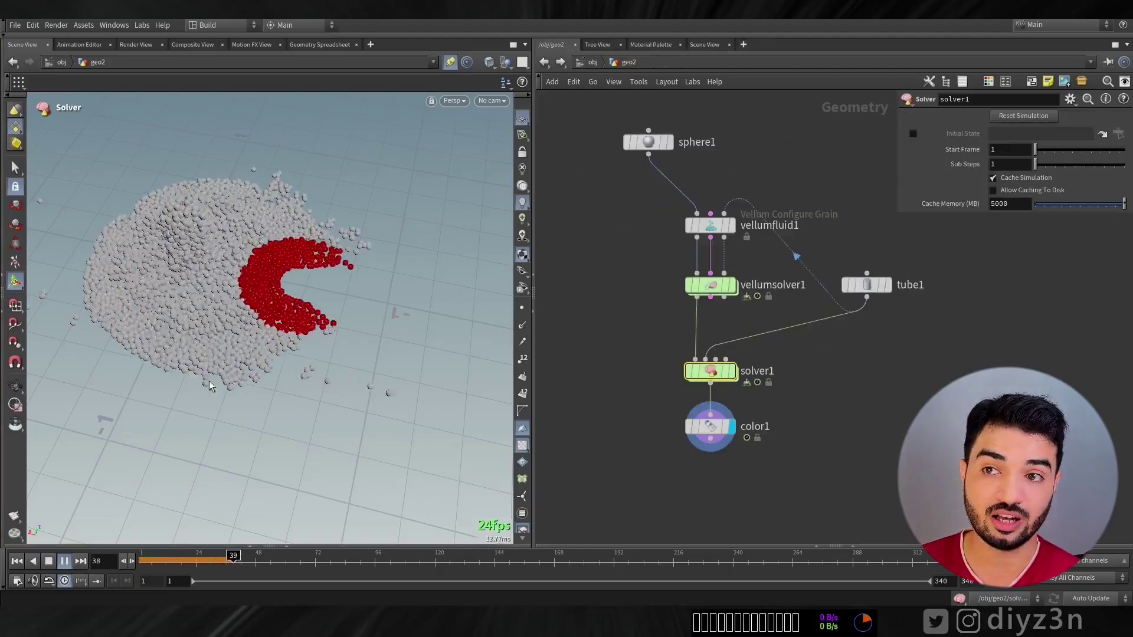
pyautogui.click(63, 562)
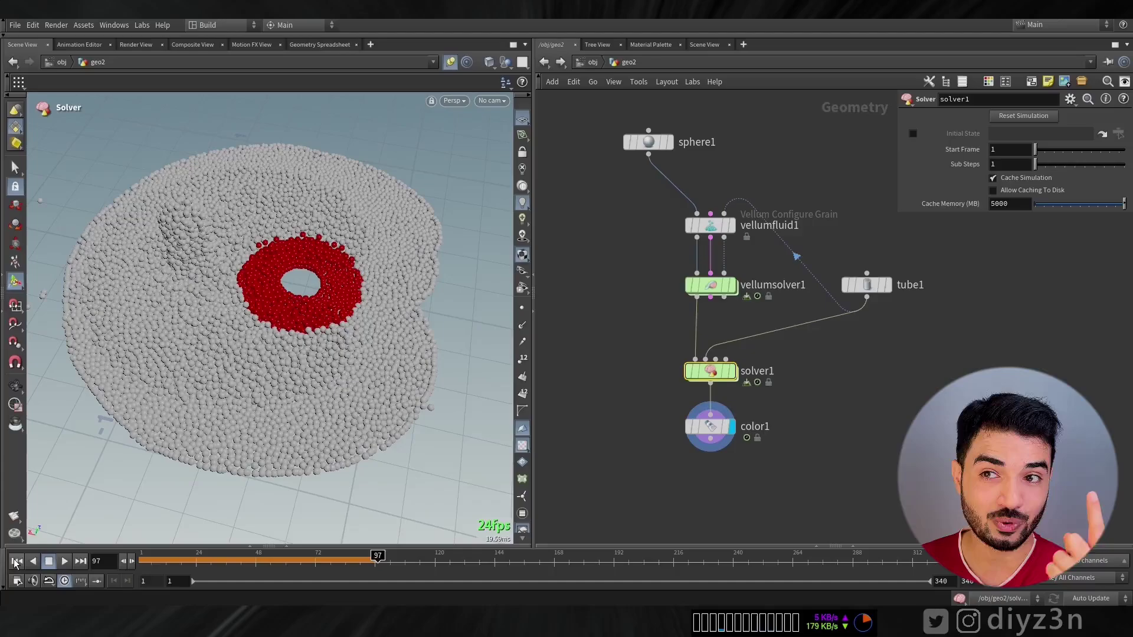
pyautogui.click(16, 562)
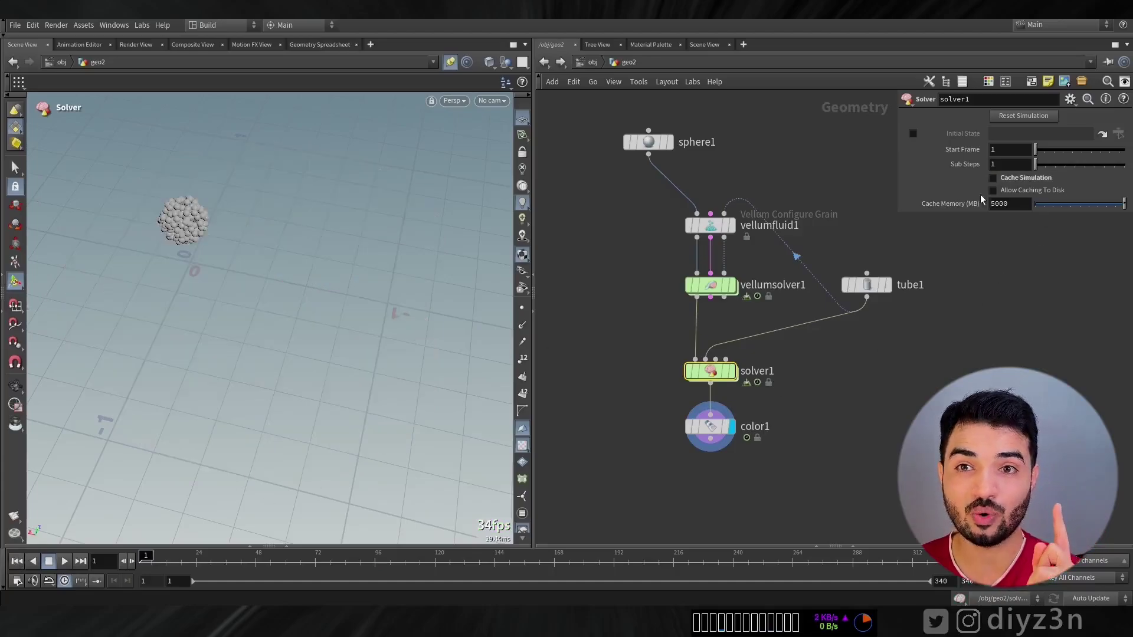
pyautogui.click(64, 561)
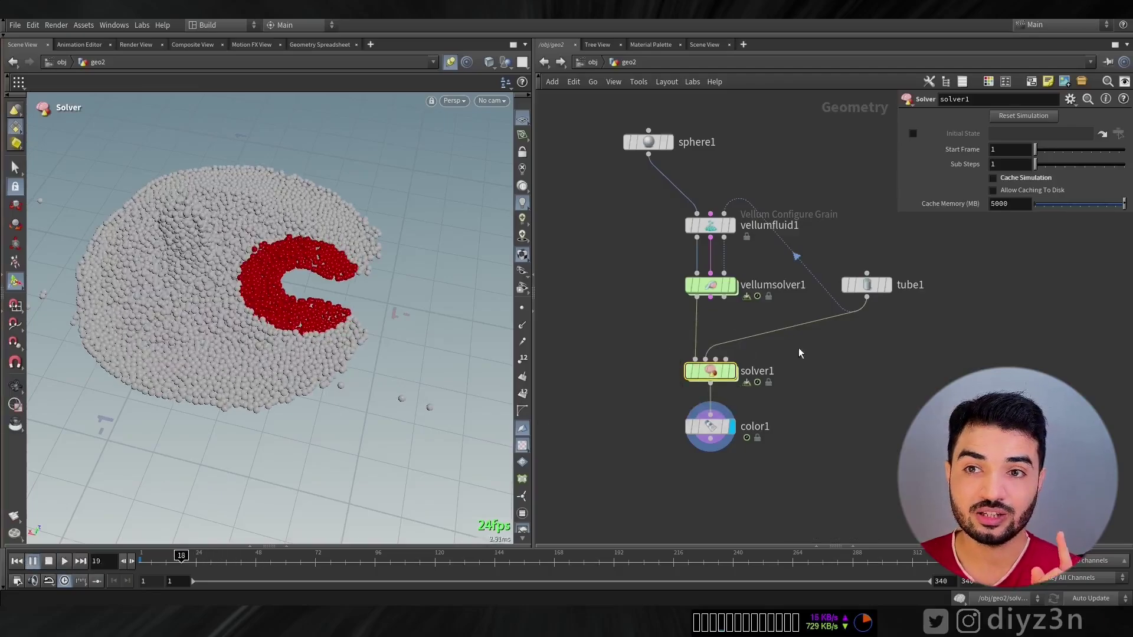
# Step: Change the Merge Op of groupexpression1 inside solver1 so that GRP keeps its previously collected points
pyautogui.doubleClick(712, 372)
pyautogui.click(725, 388)
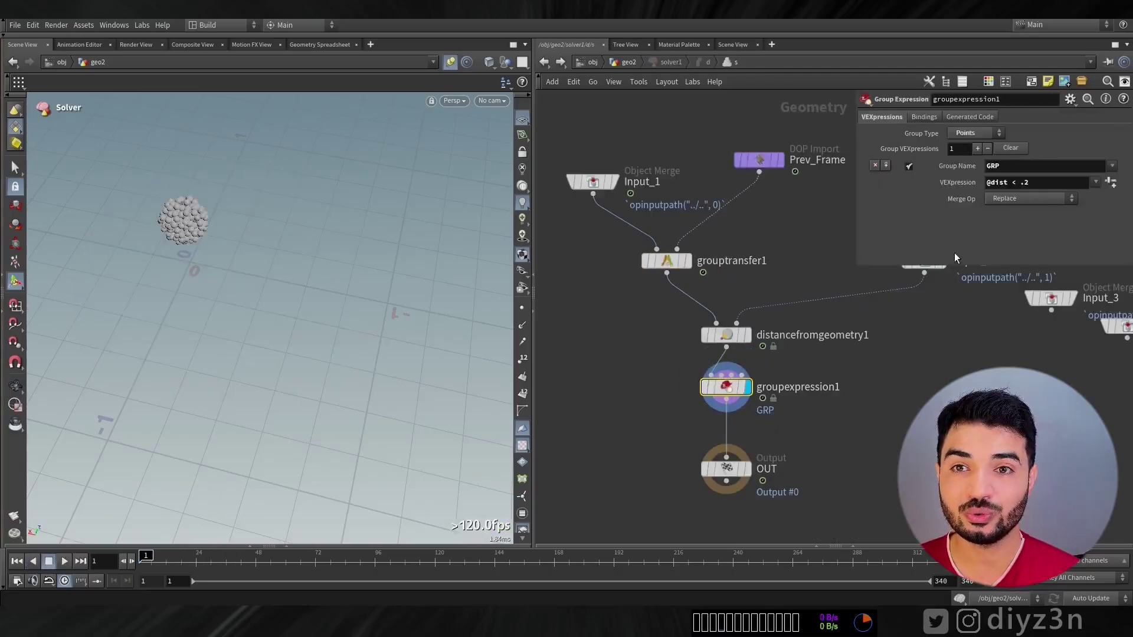
pyautogui.click(1032, 199)
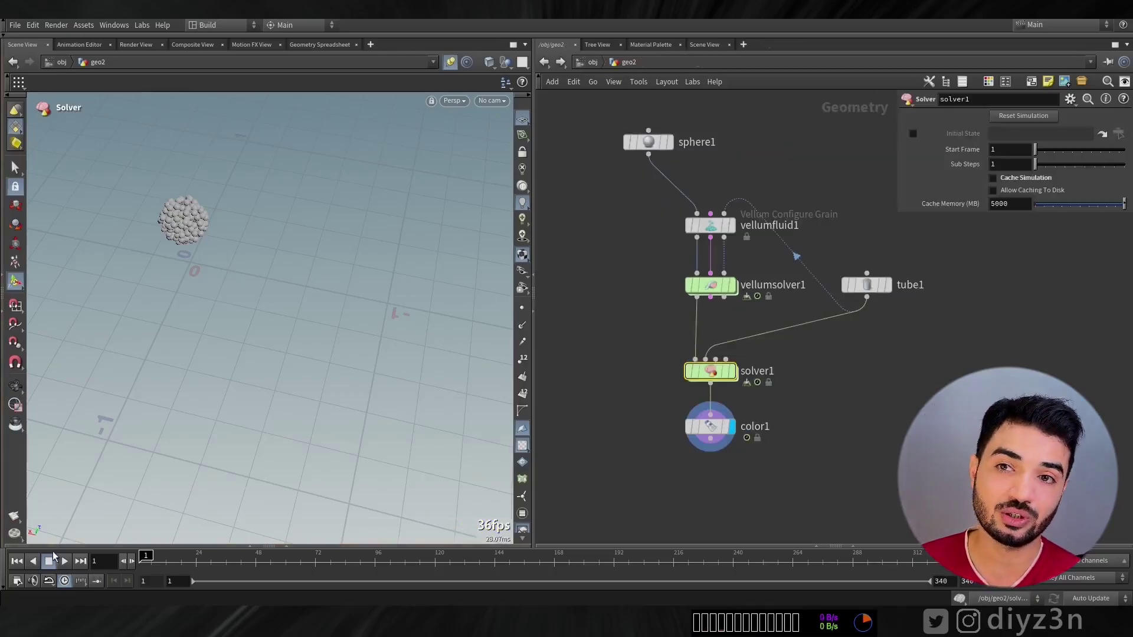
# Step: Play the simulation with the accumulating GRP group, stop it, and scrub to frame 95
pyautogui.click(64, 561)
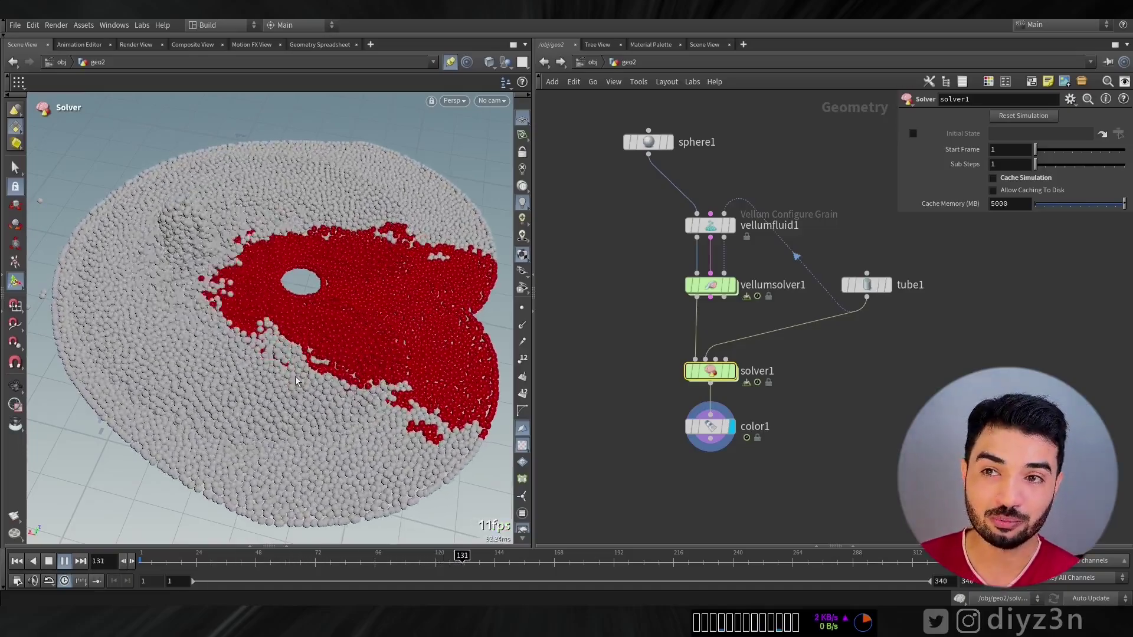
pyautogui.click(65, 561)
pyautogui.moveTo(199, 561); pyautogui.dragTo(372, 562)
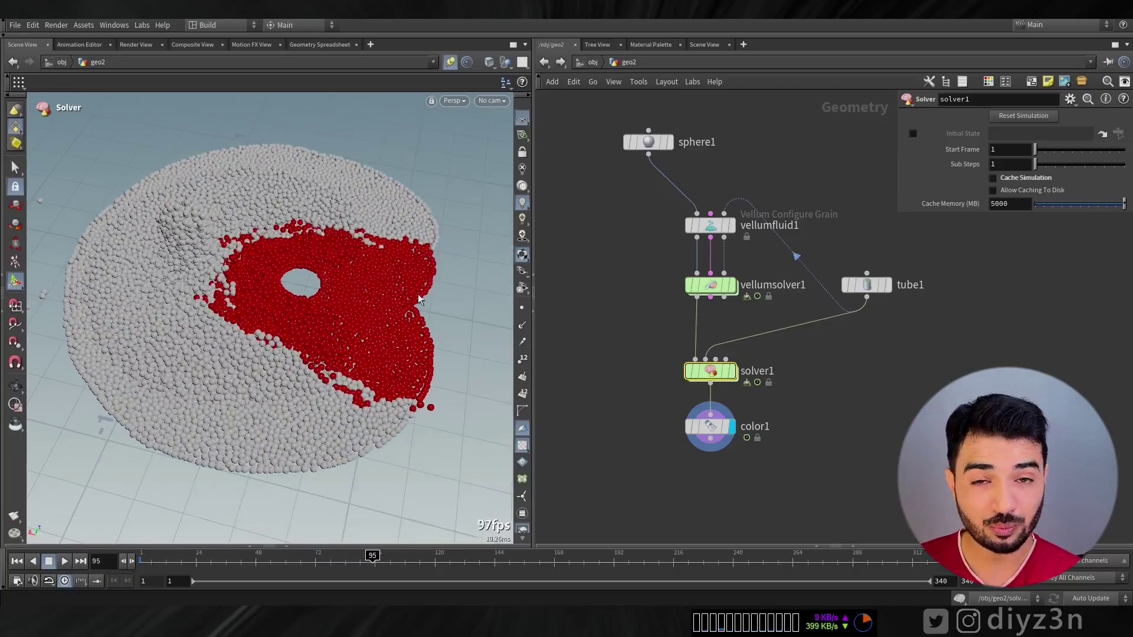
# Step: Set color1's Color Type to Ramp from Attribute, driven by dist, and shift the ramp's black key slightly toward the red one
pyautogui.moveTo(818, 473); pyautogui.dragTo(792, 388, button='middle')
pyautogui.click(691, 344)
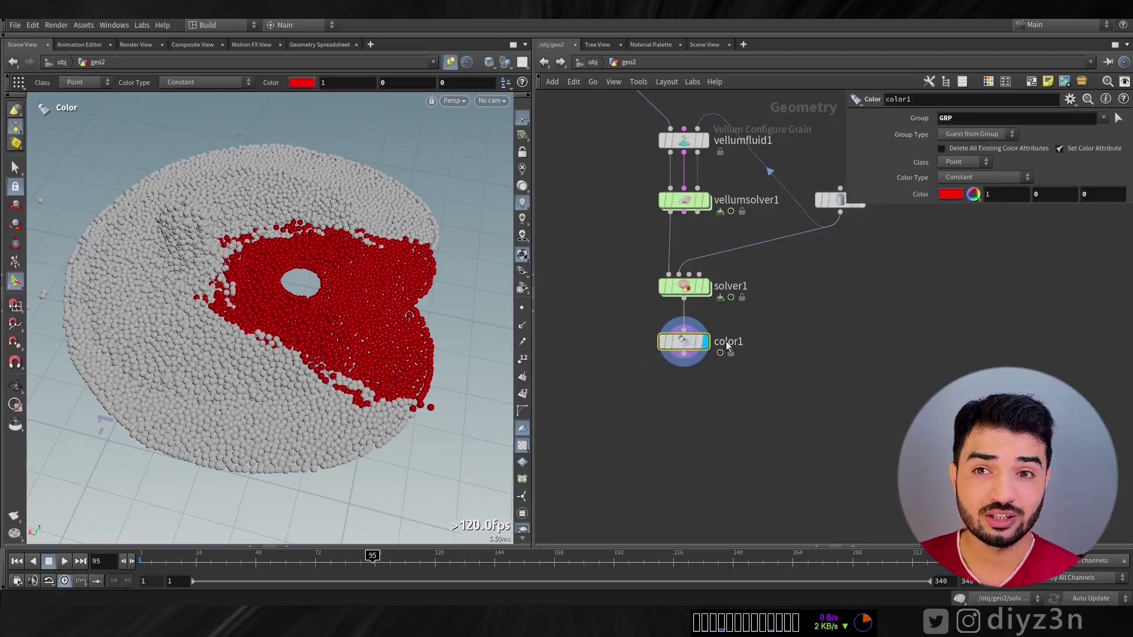
pyautogui.click(986, 177)
pyautogui.click(985, 216)
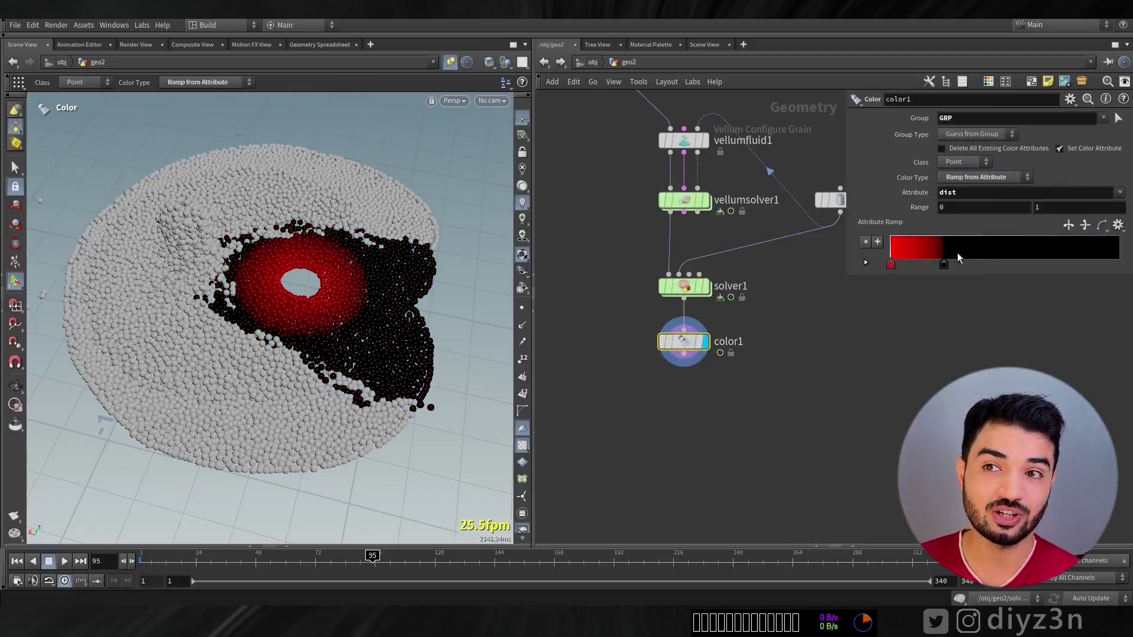
pyautogui.moveTo(943, 264)
pyautogui.mouseDown()
pyautogui.moveTo(1044, 263)
pyautogui.moveTo(942, 266)
pyautogui.mouseUp()
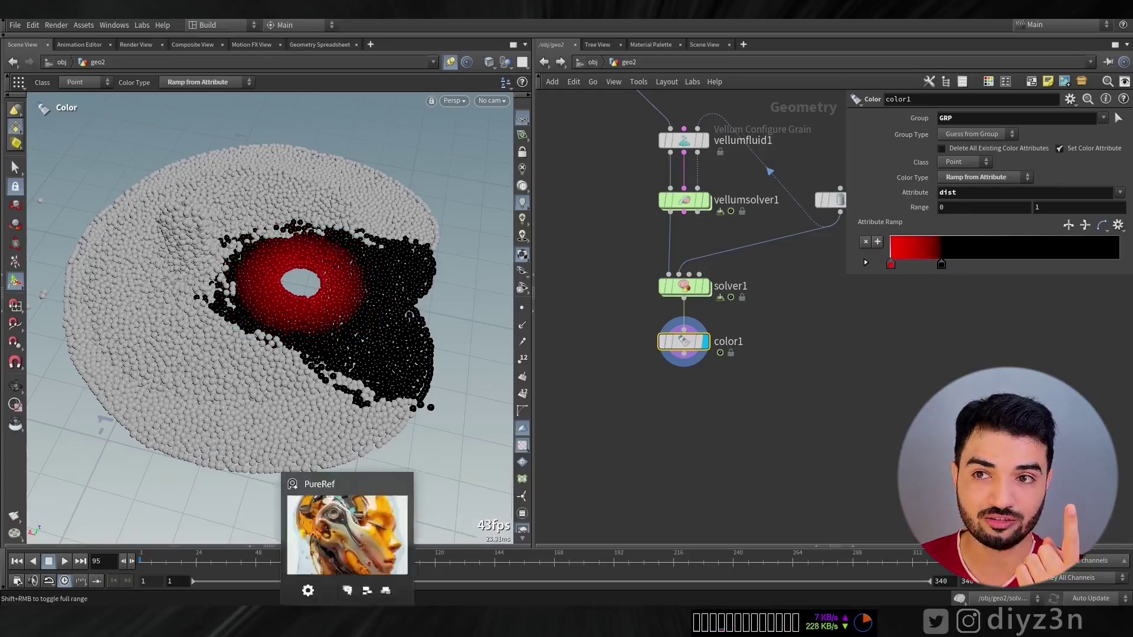
# Step: Examine the fluid-like color bands in the PureRef reference image, return to Houdini, and scrub the simulation forward from frame 95
pyautogui.click(349, 592)
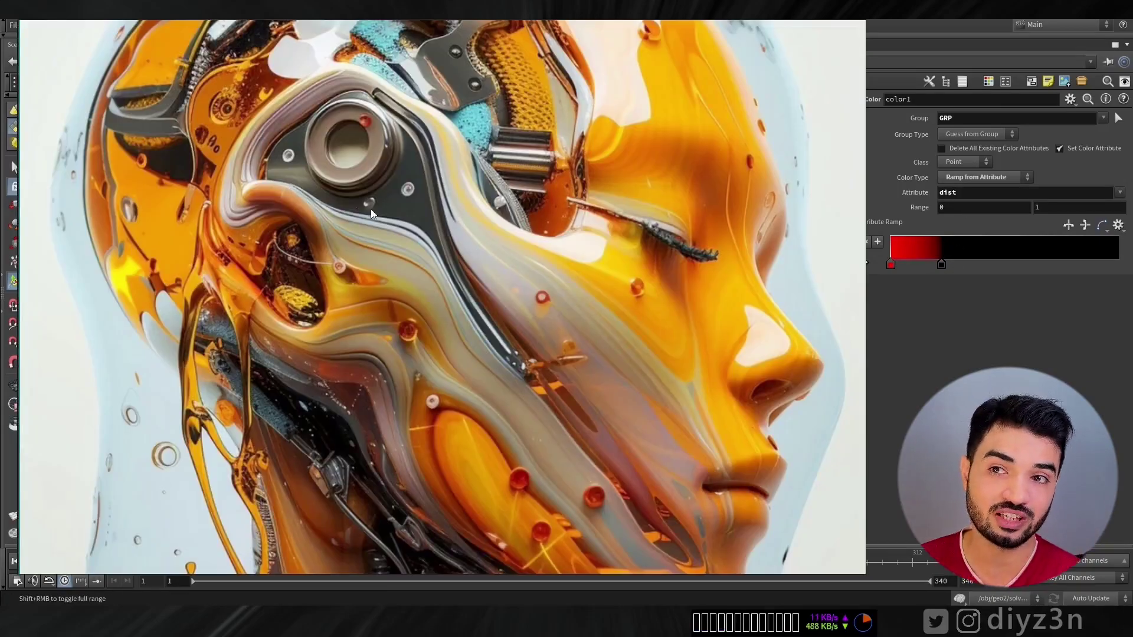
pyautogui.click(972, 340)
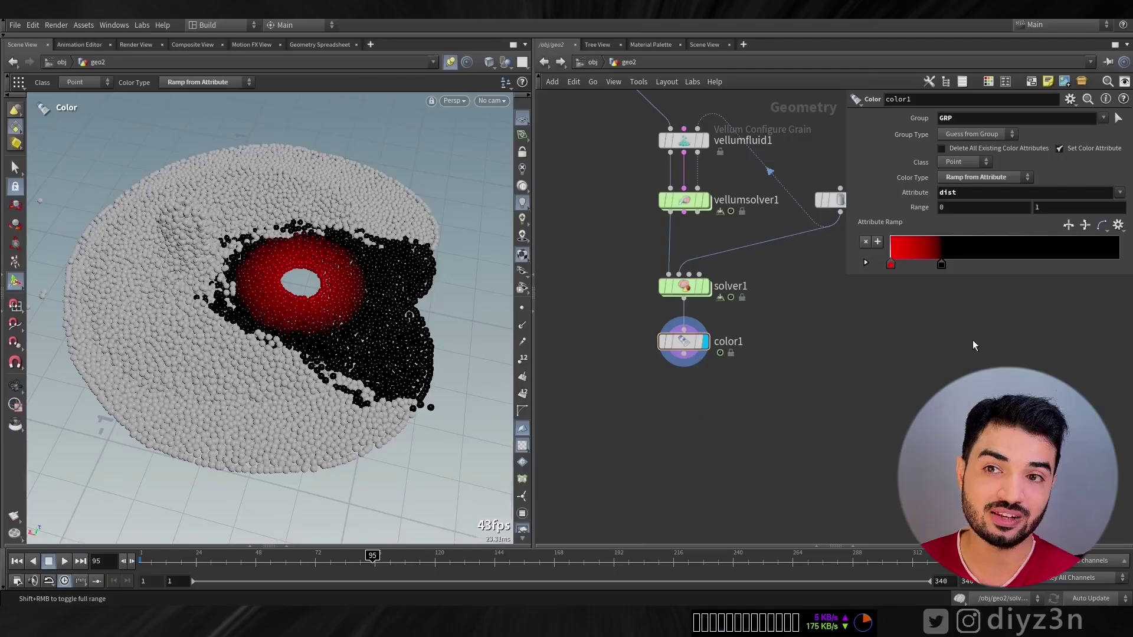
pyautogui.moveTo(371, 562); pyautogui.dragTo(413, 562)
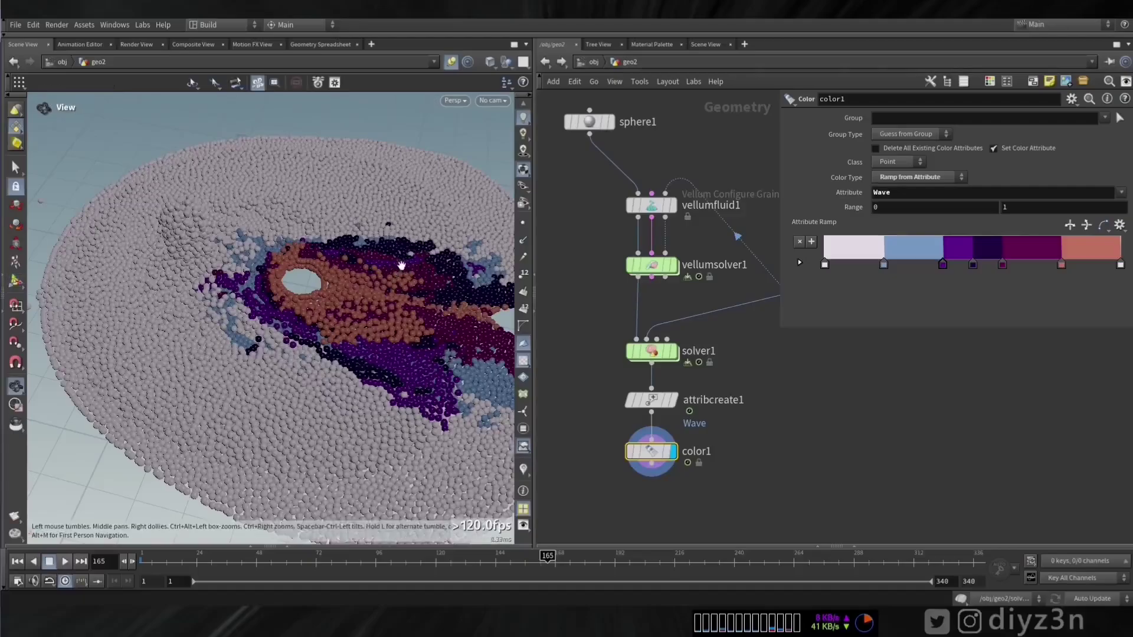
# Step: Play the Wave-colored particle simulation from frame 165 and stop it at frame 193
pyautogui.moveTo(401, 266); pyautogui.dragTo(328, 296)
pyautogui.click(66, 561)
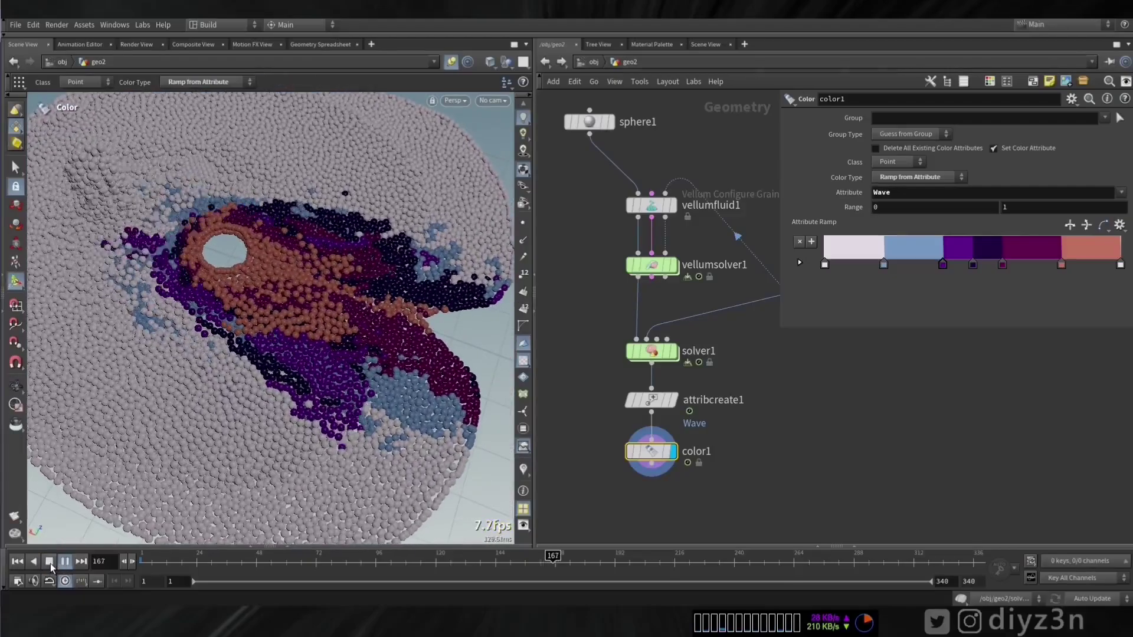
pyautogui.click(50, 563)
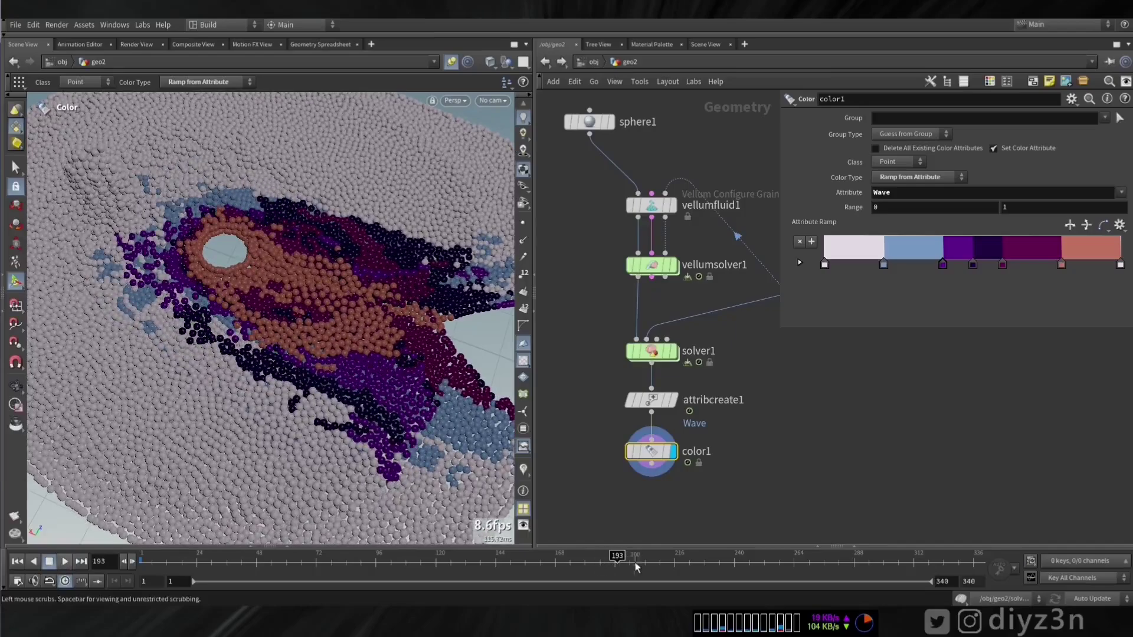